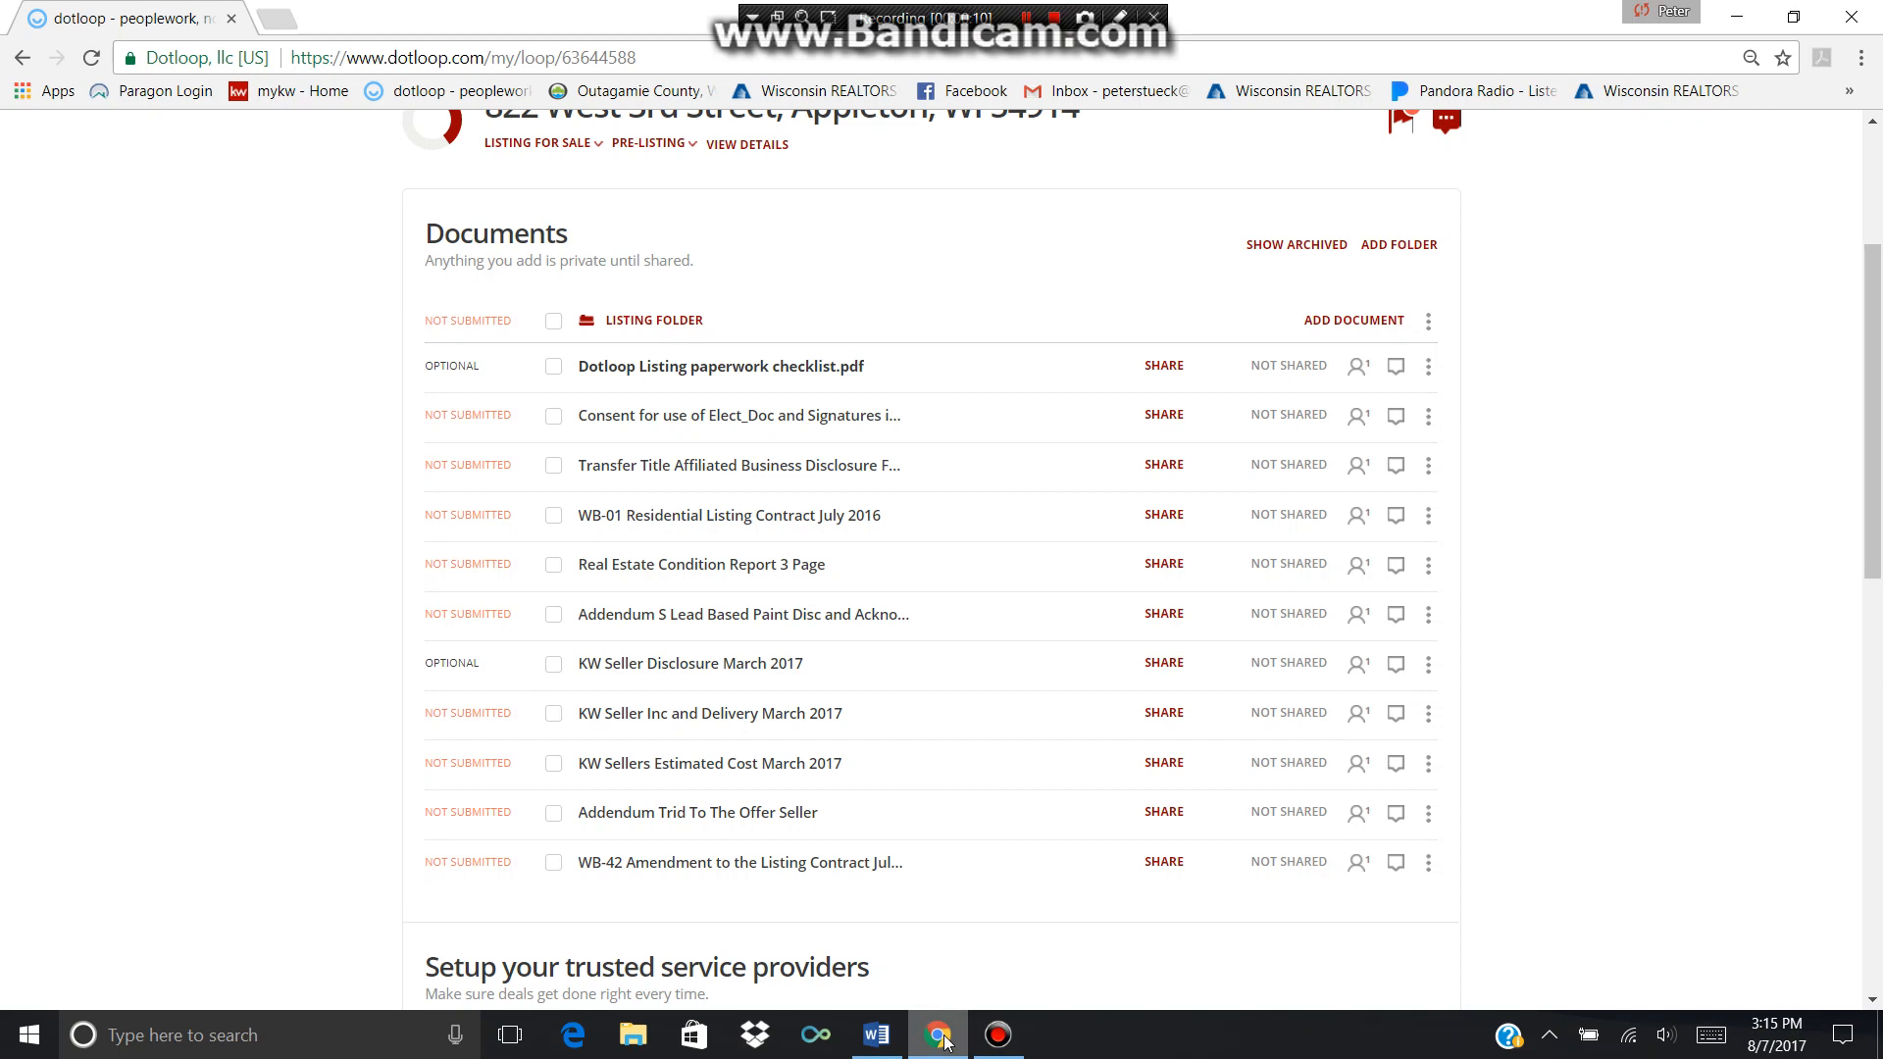
Open the Consent for use of Elect_Doc and Signatures document and view the contact information on page 2.
drag(942, 1042, 726, 403)
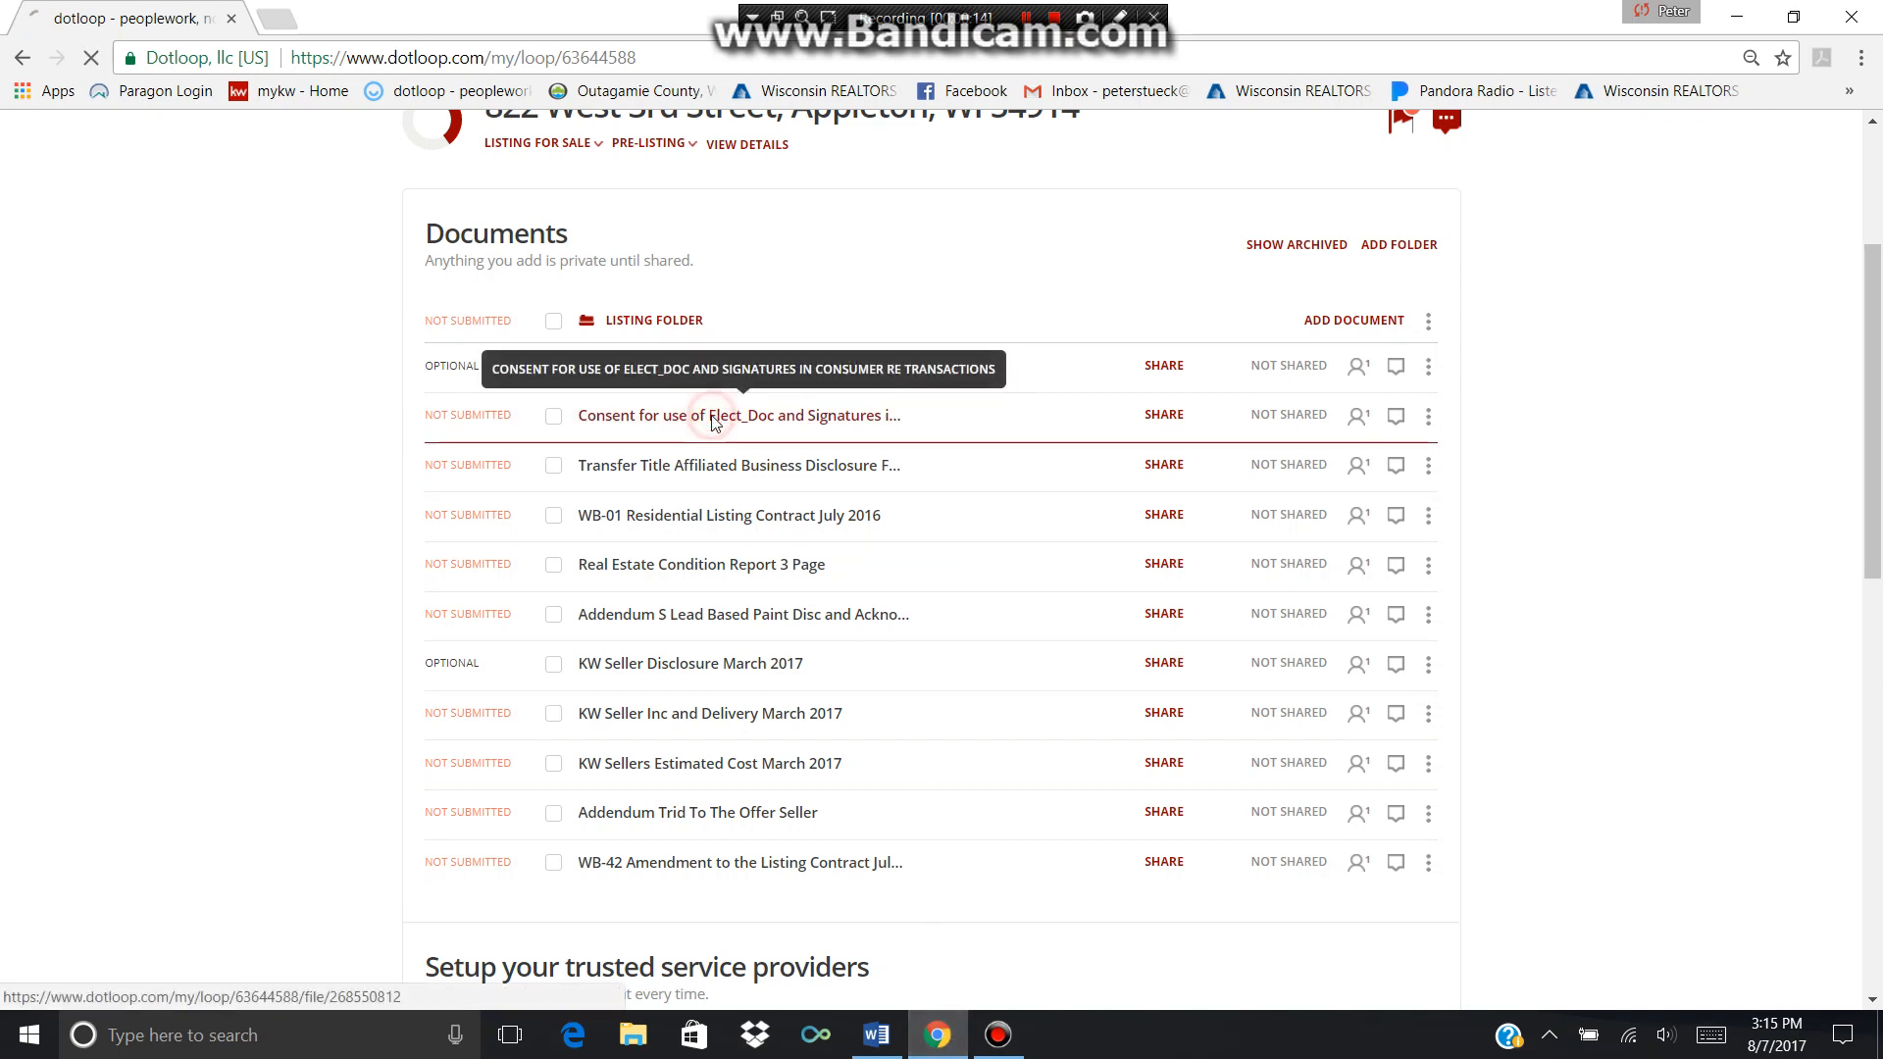
click(713, 420)
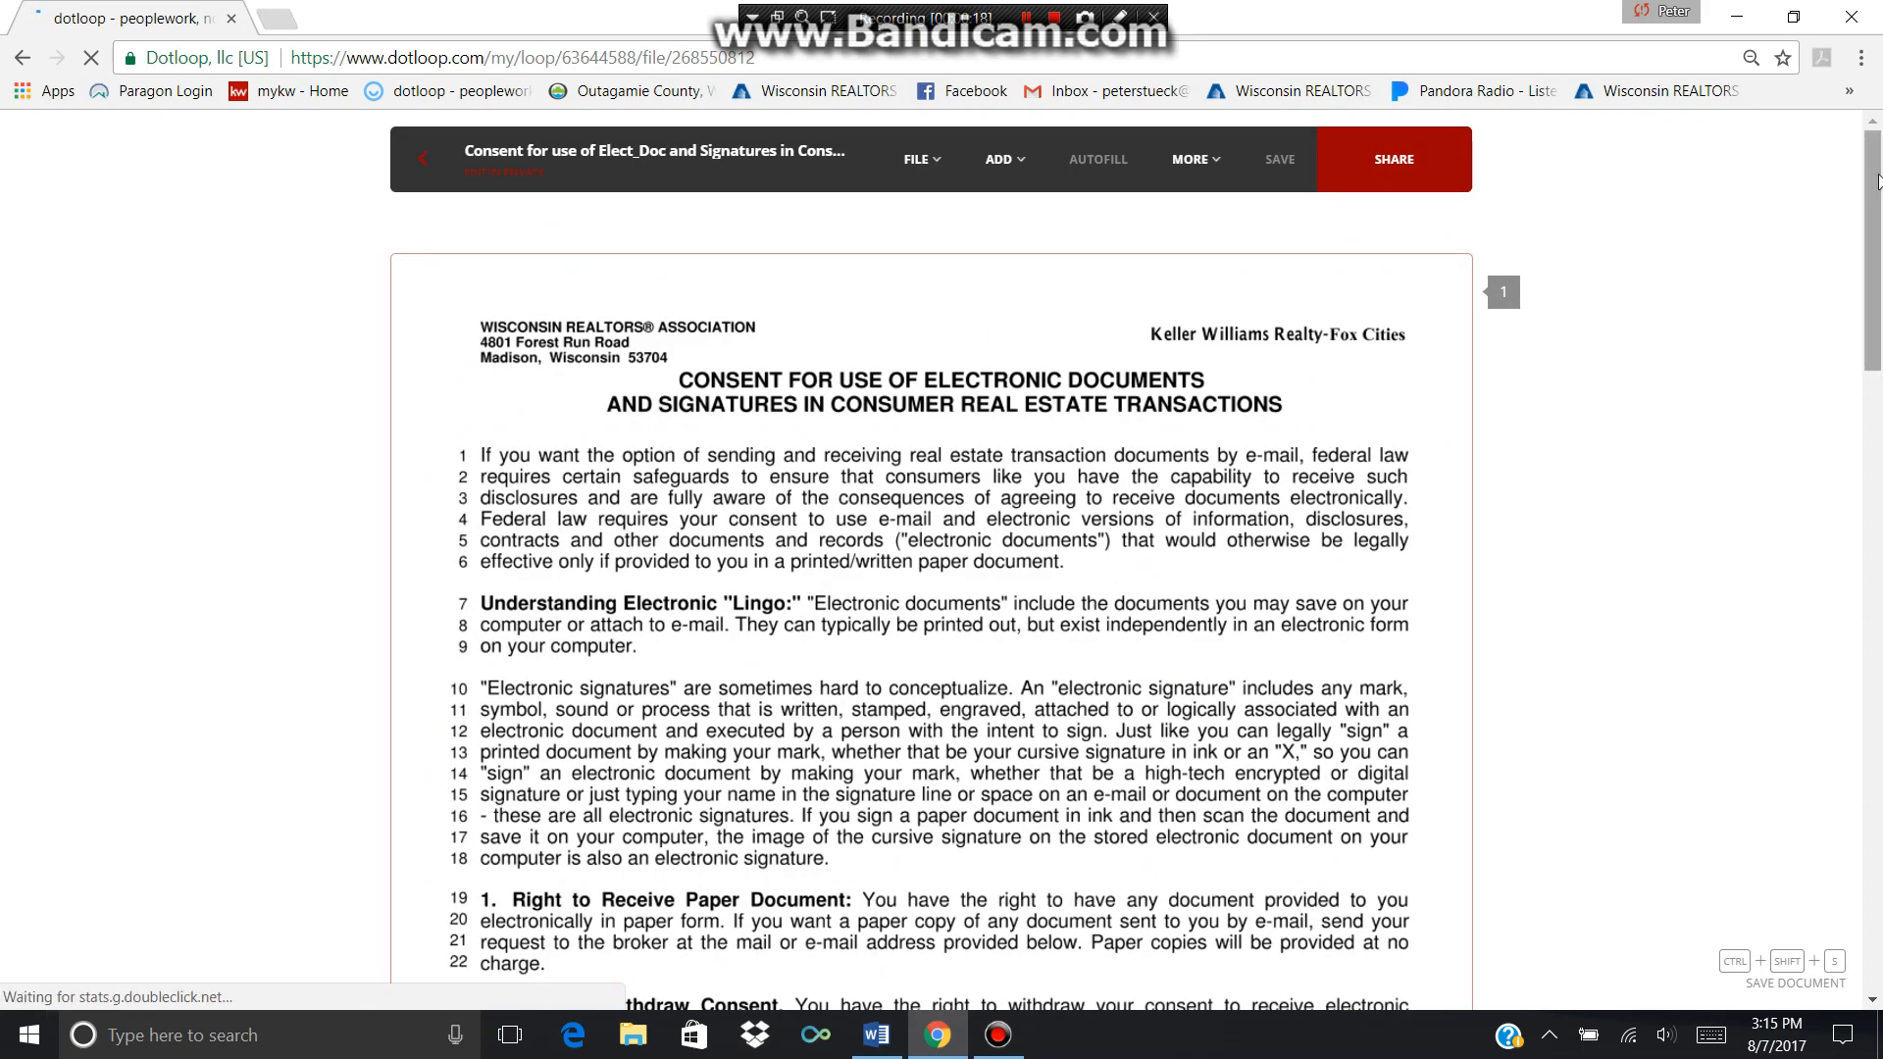
drag(1874, 195, 1873, 569)
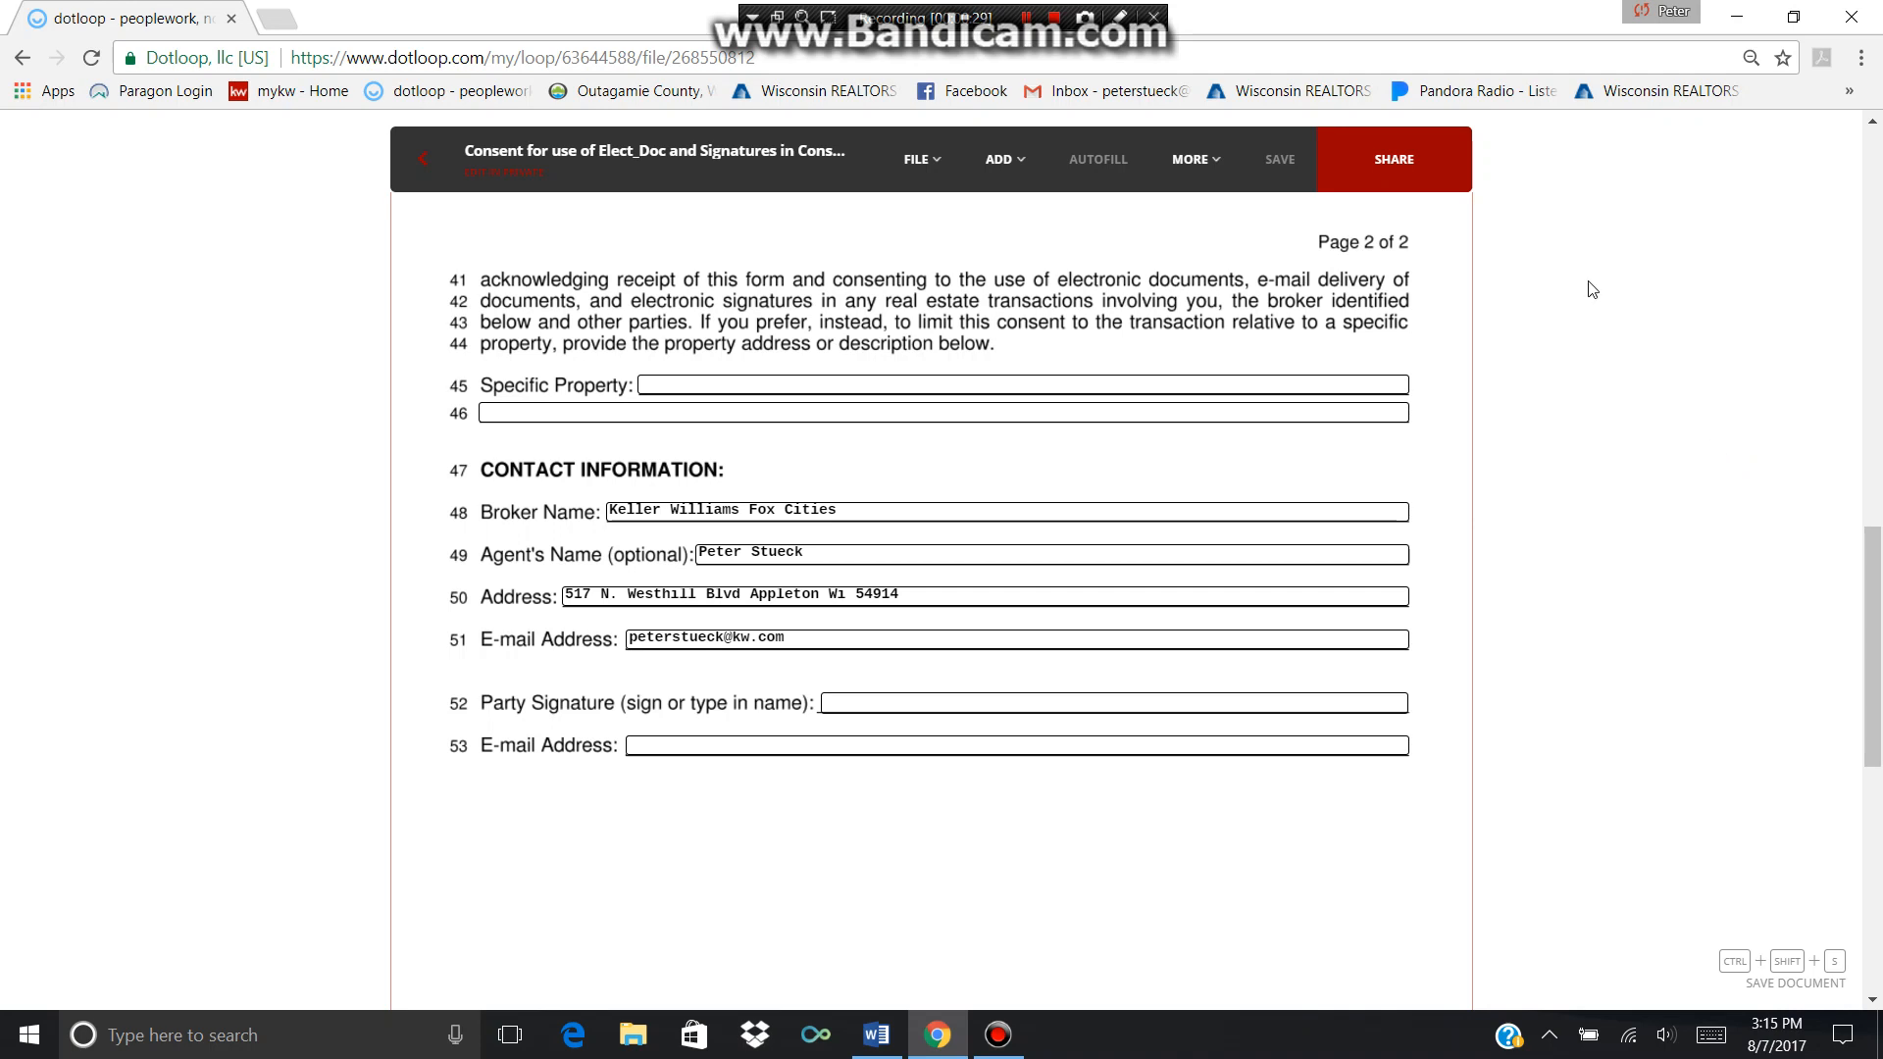
Start sharing the consent document and select both sellers as recipients.
click(1389, 167)
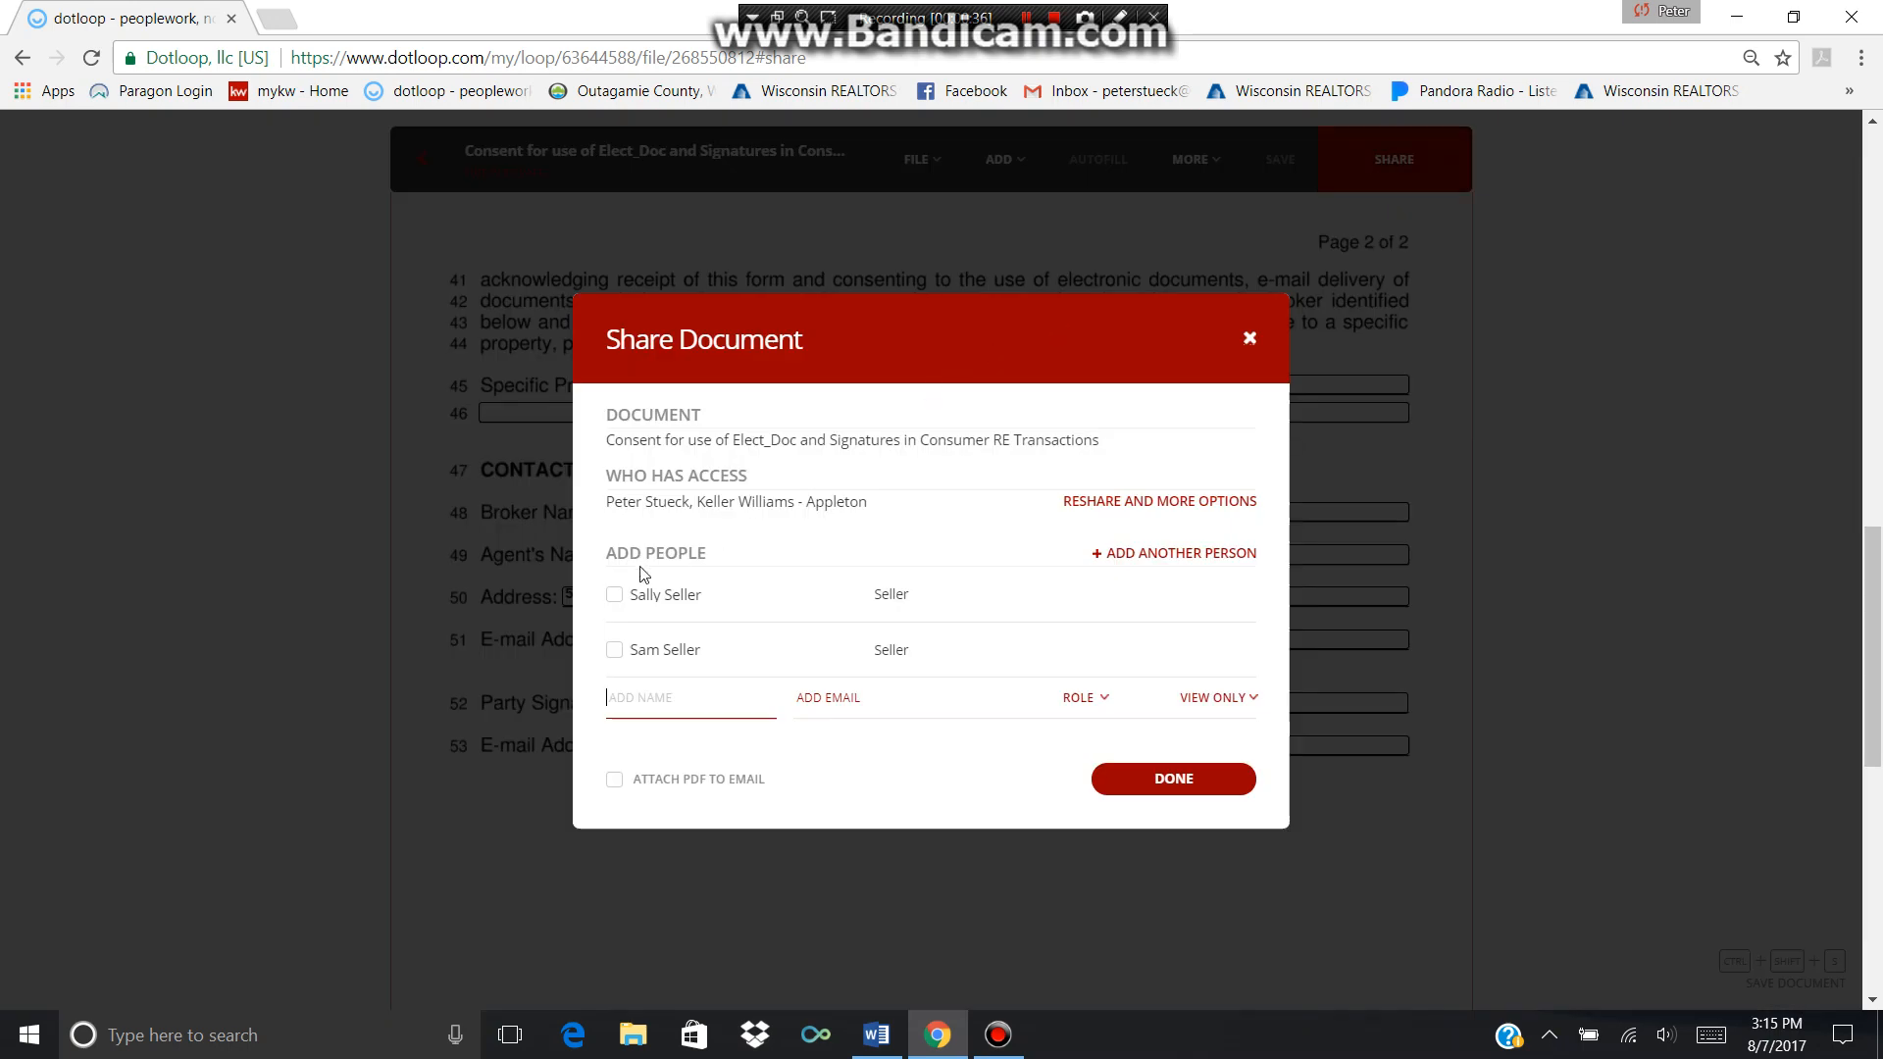
click(614, 595)
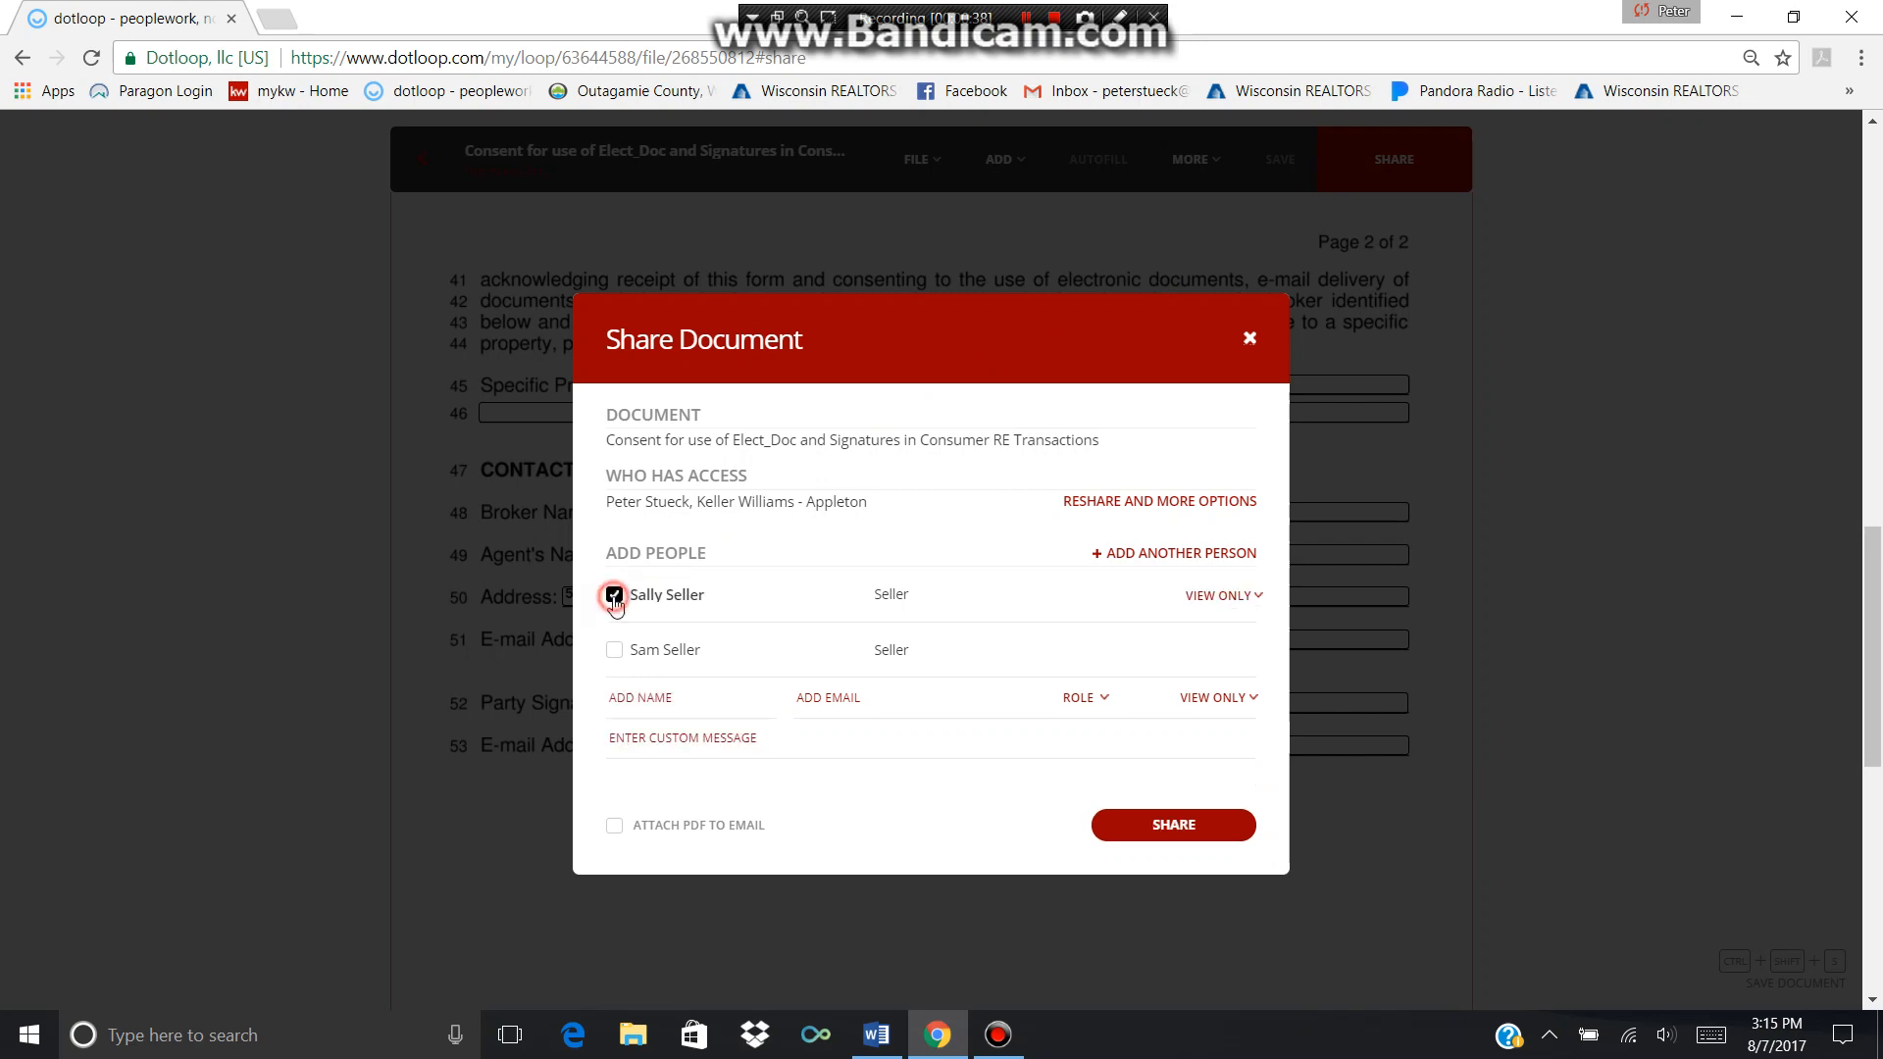
click(614, 652)
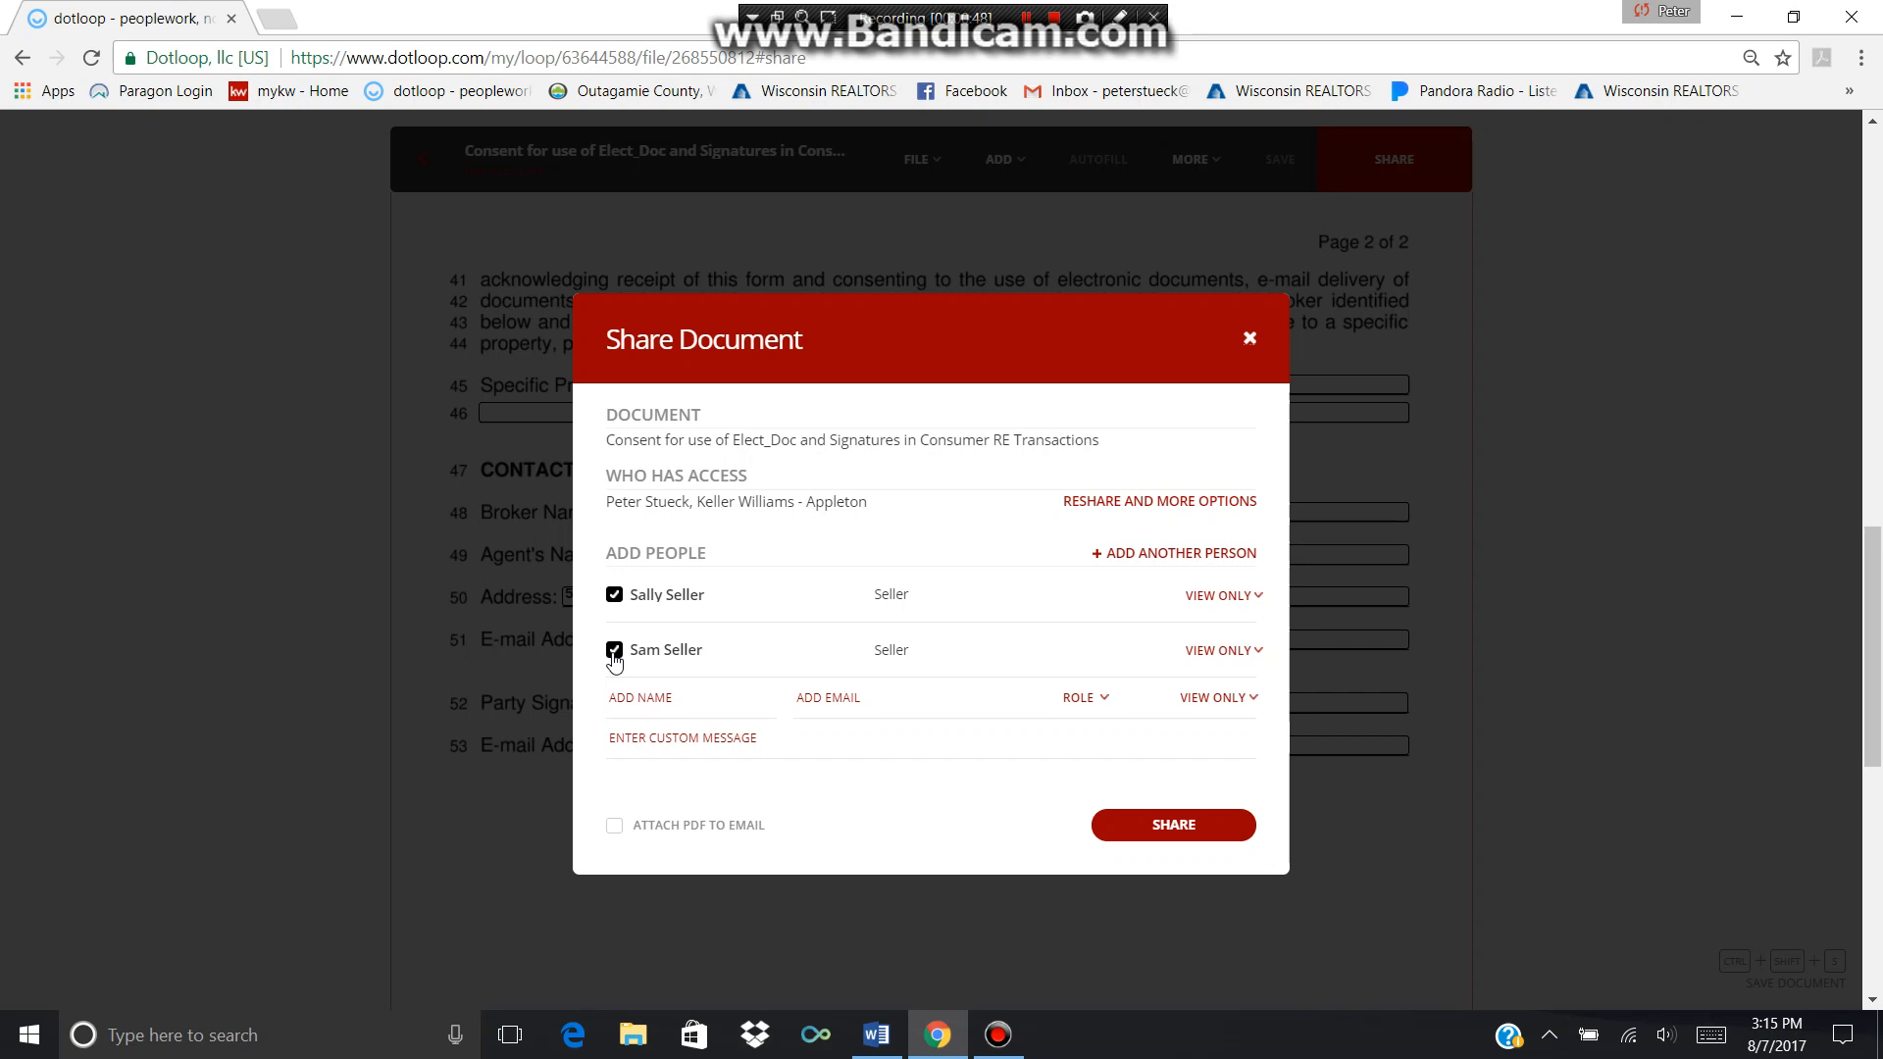
Set the sharing permission of both sellers to Can Fill & Sign.
click(1258, 600)
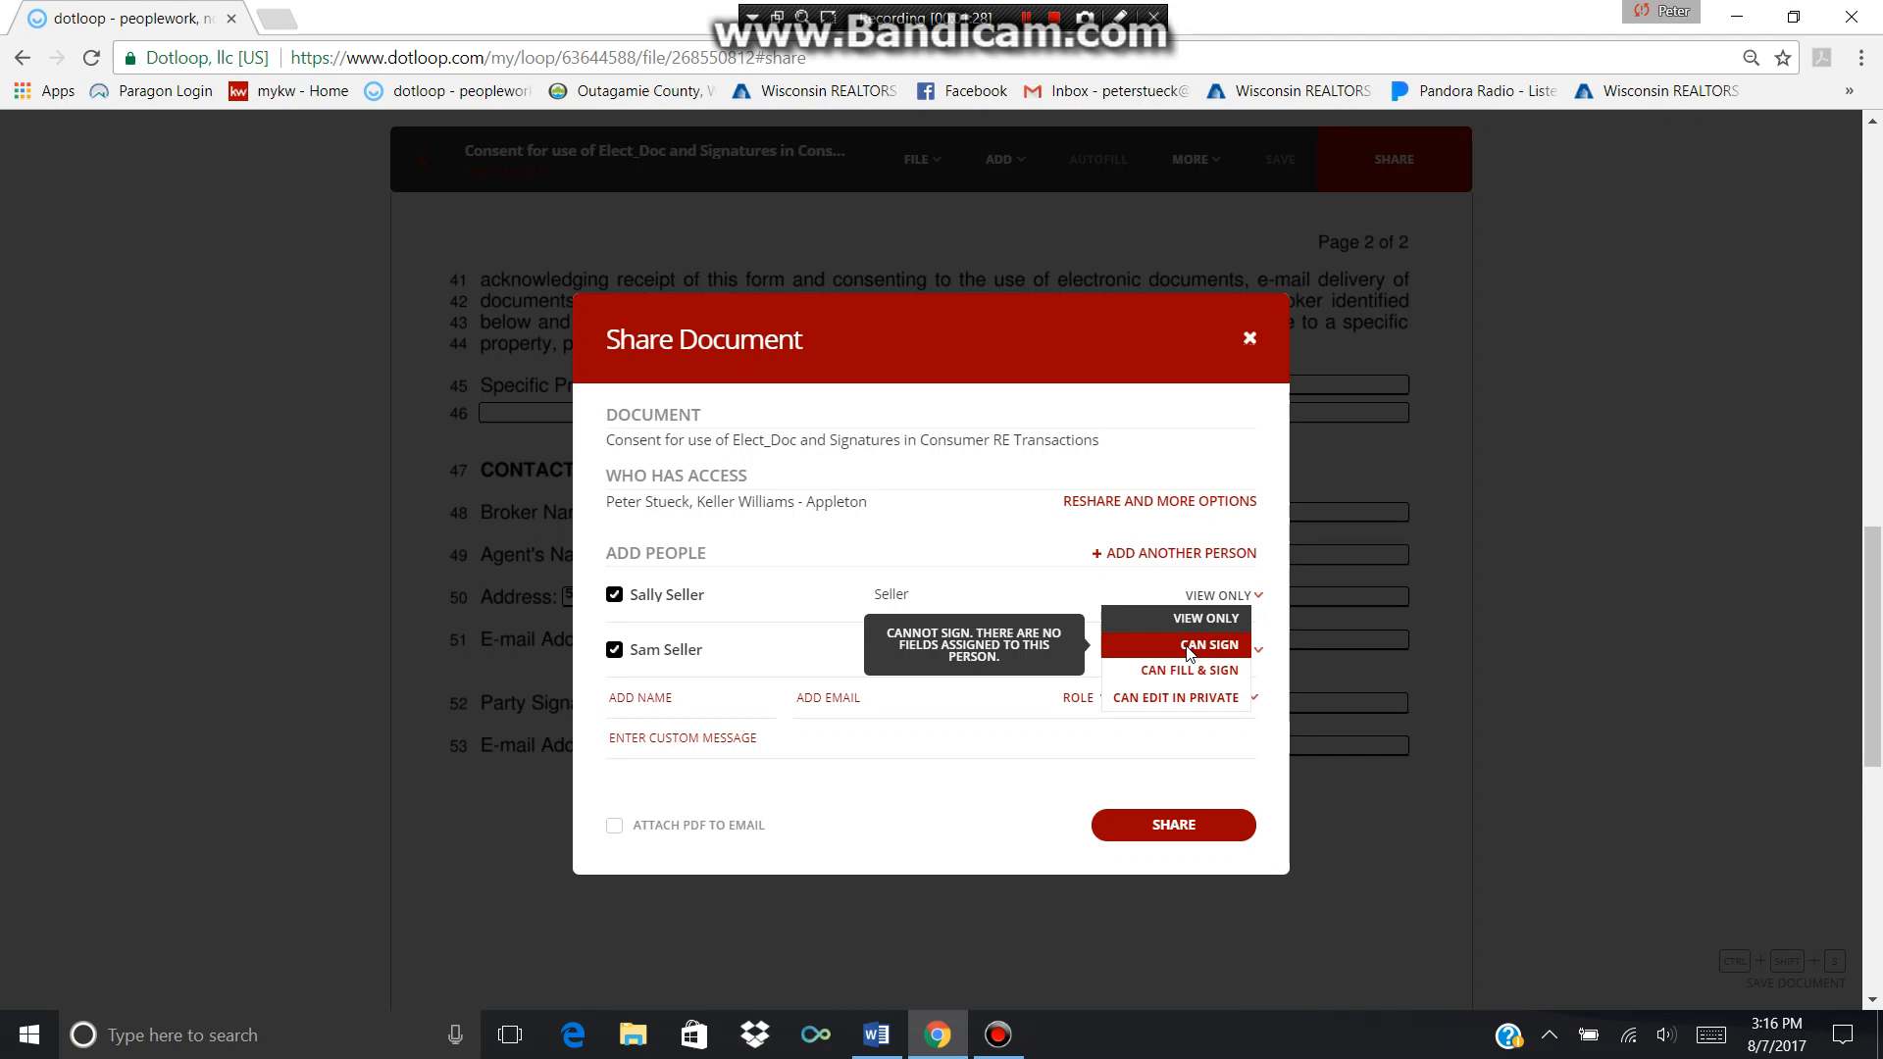
click(1159, 673)
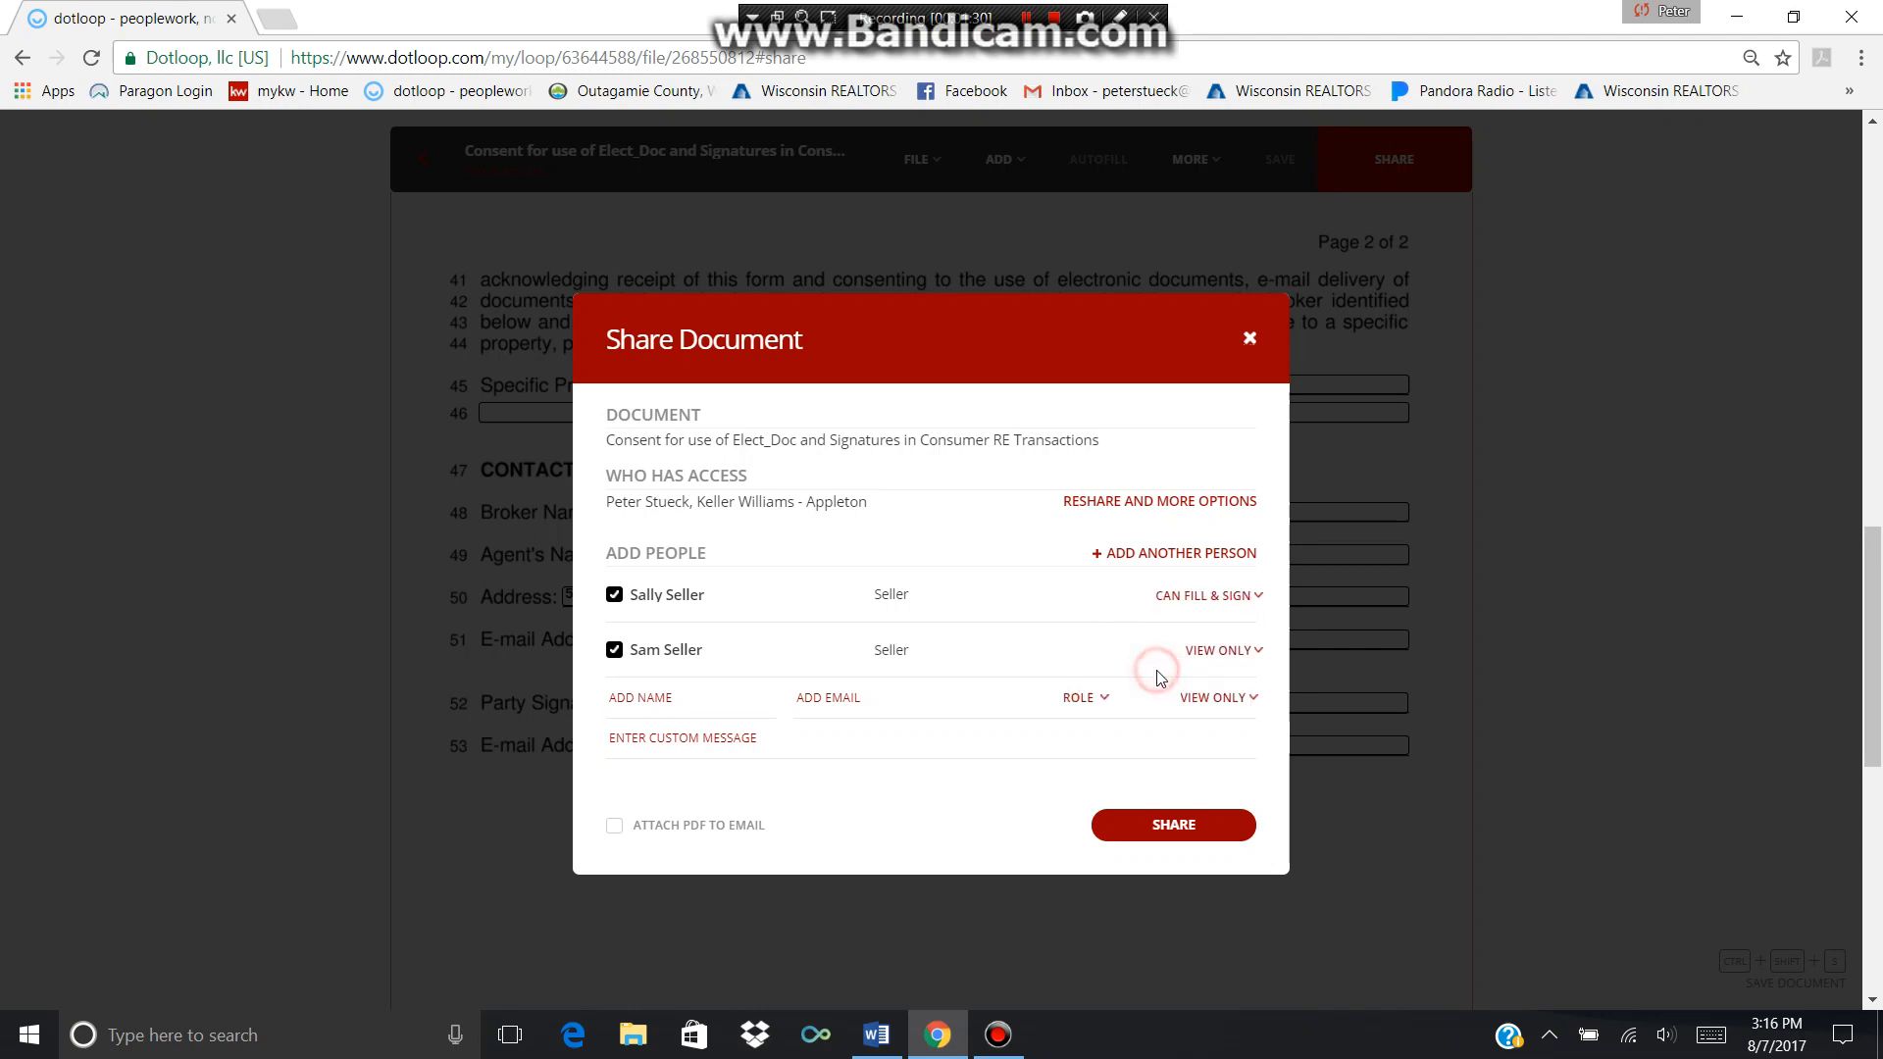
click(1260, 600)
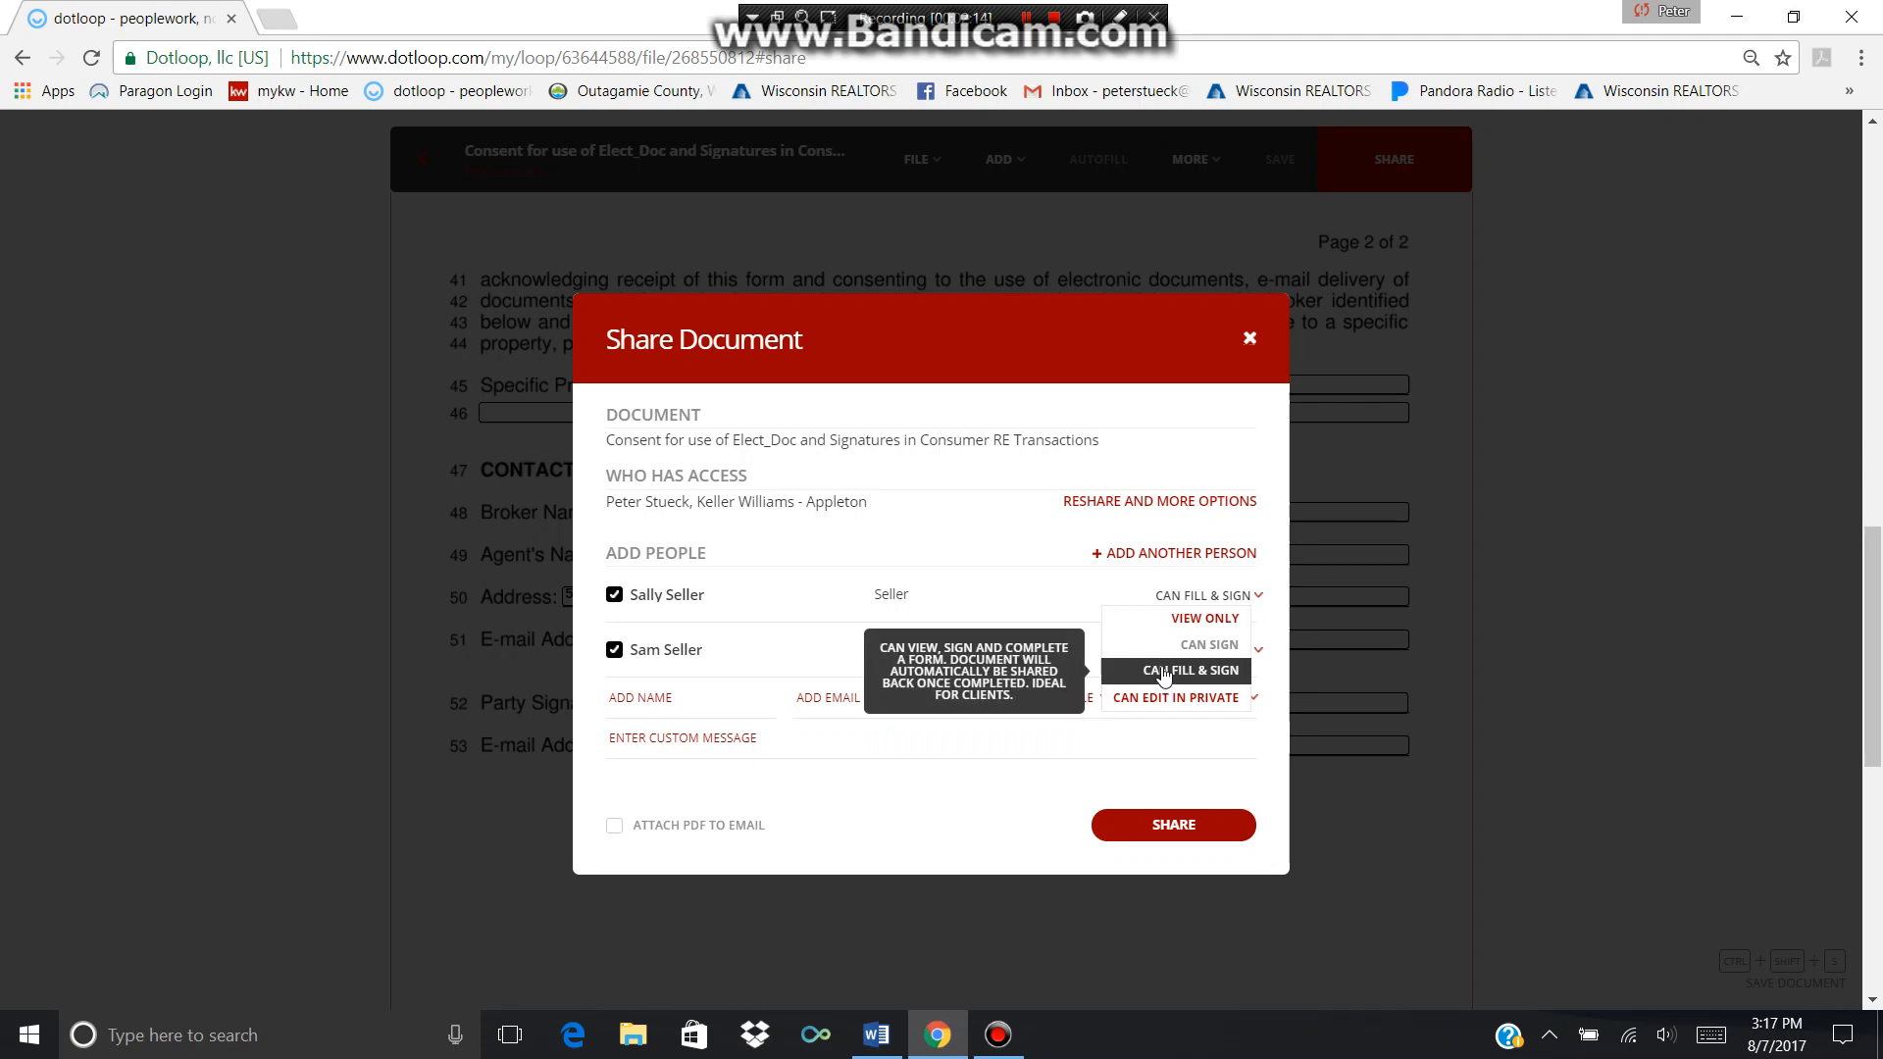
click(1164, 672)
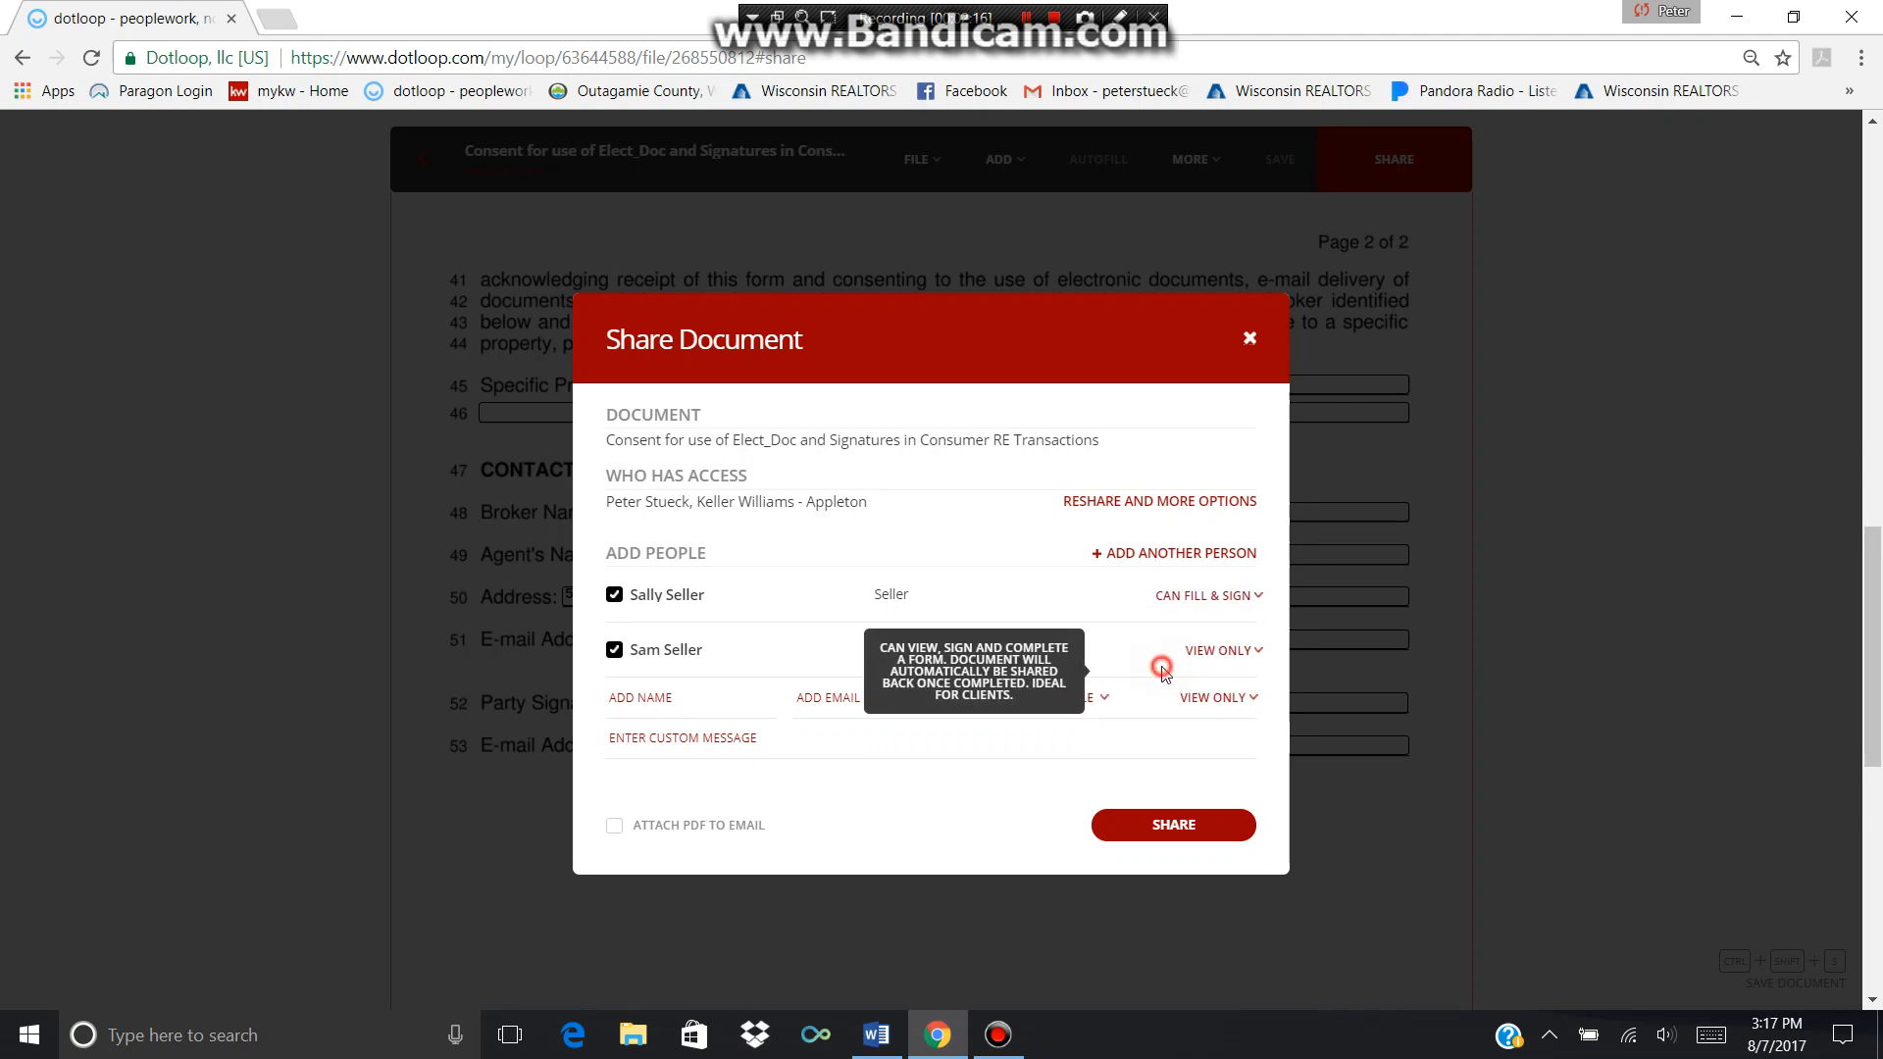
click(1260, 655)
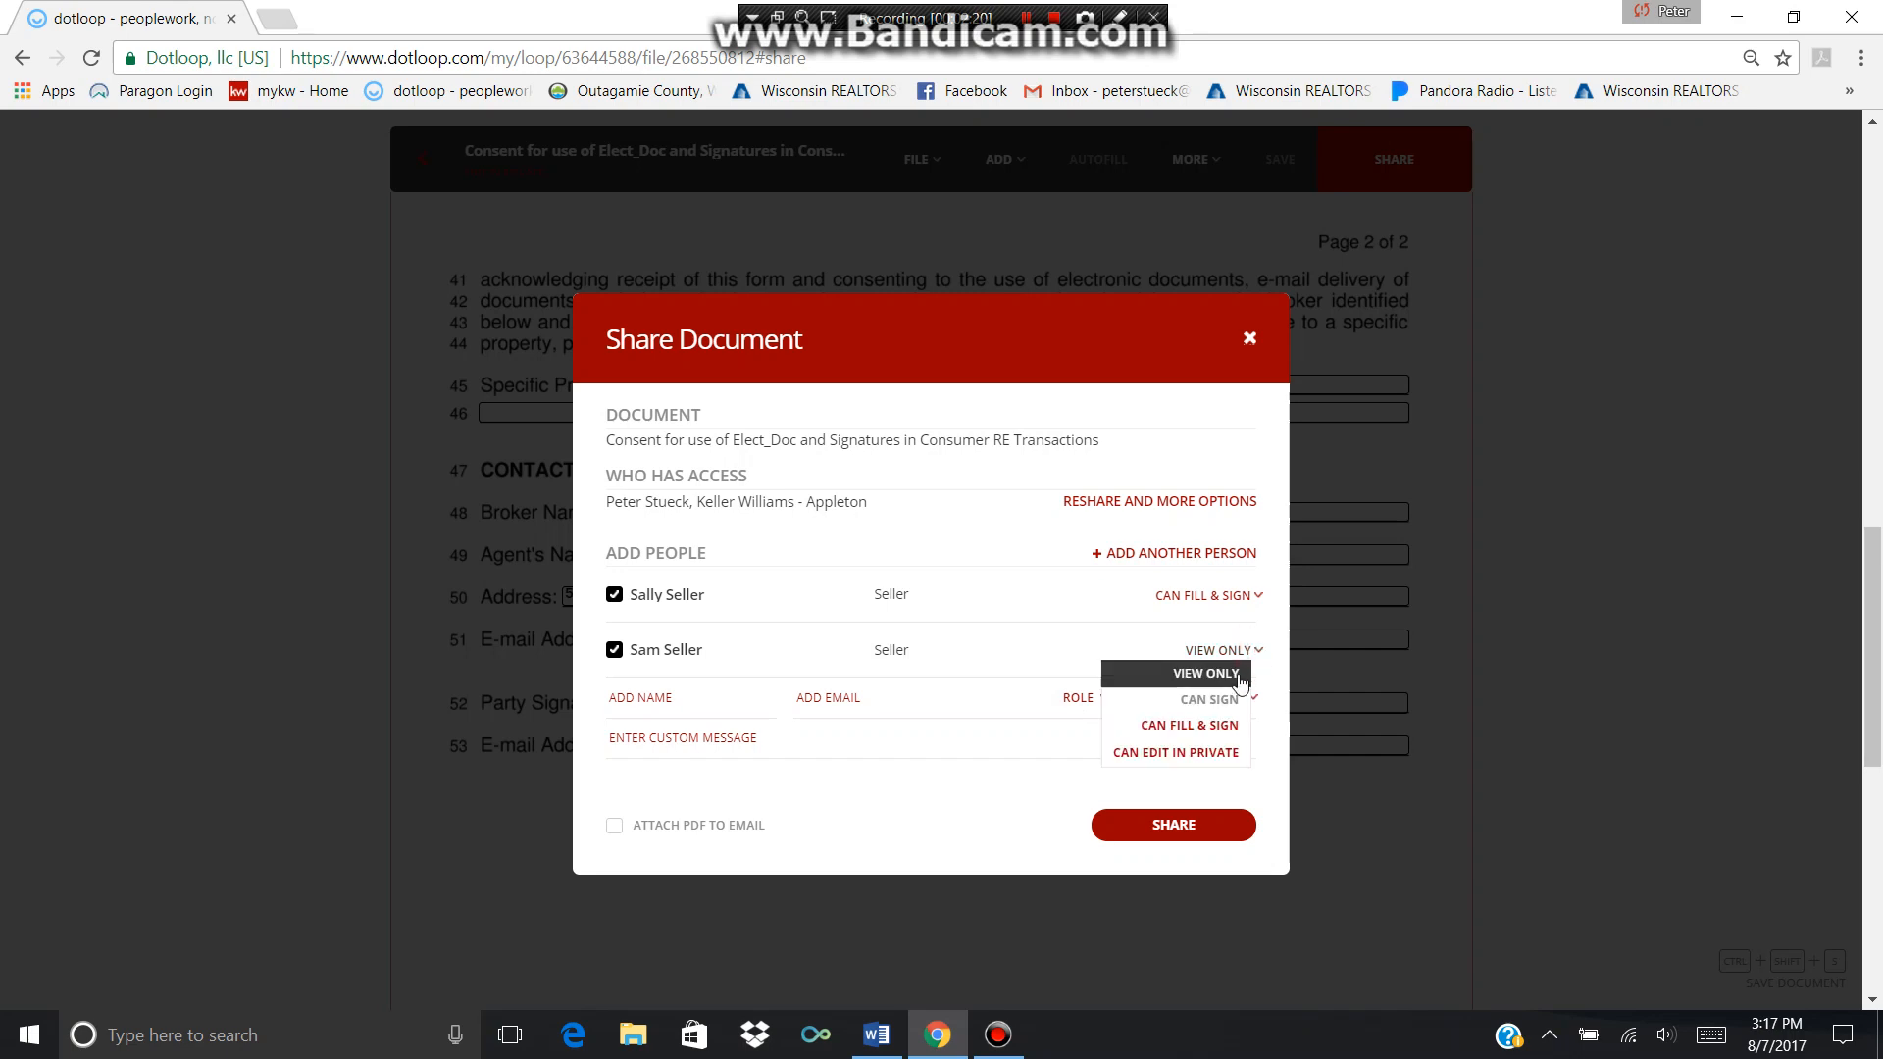
click(1216, 731)
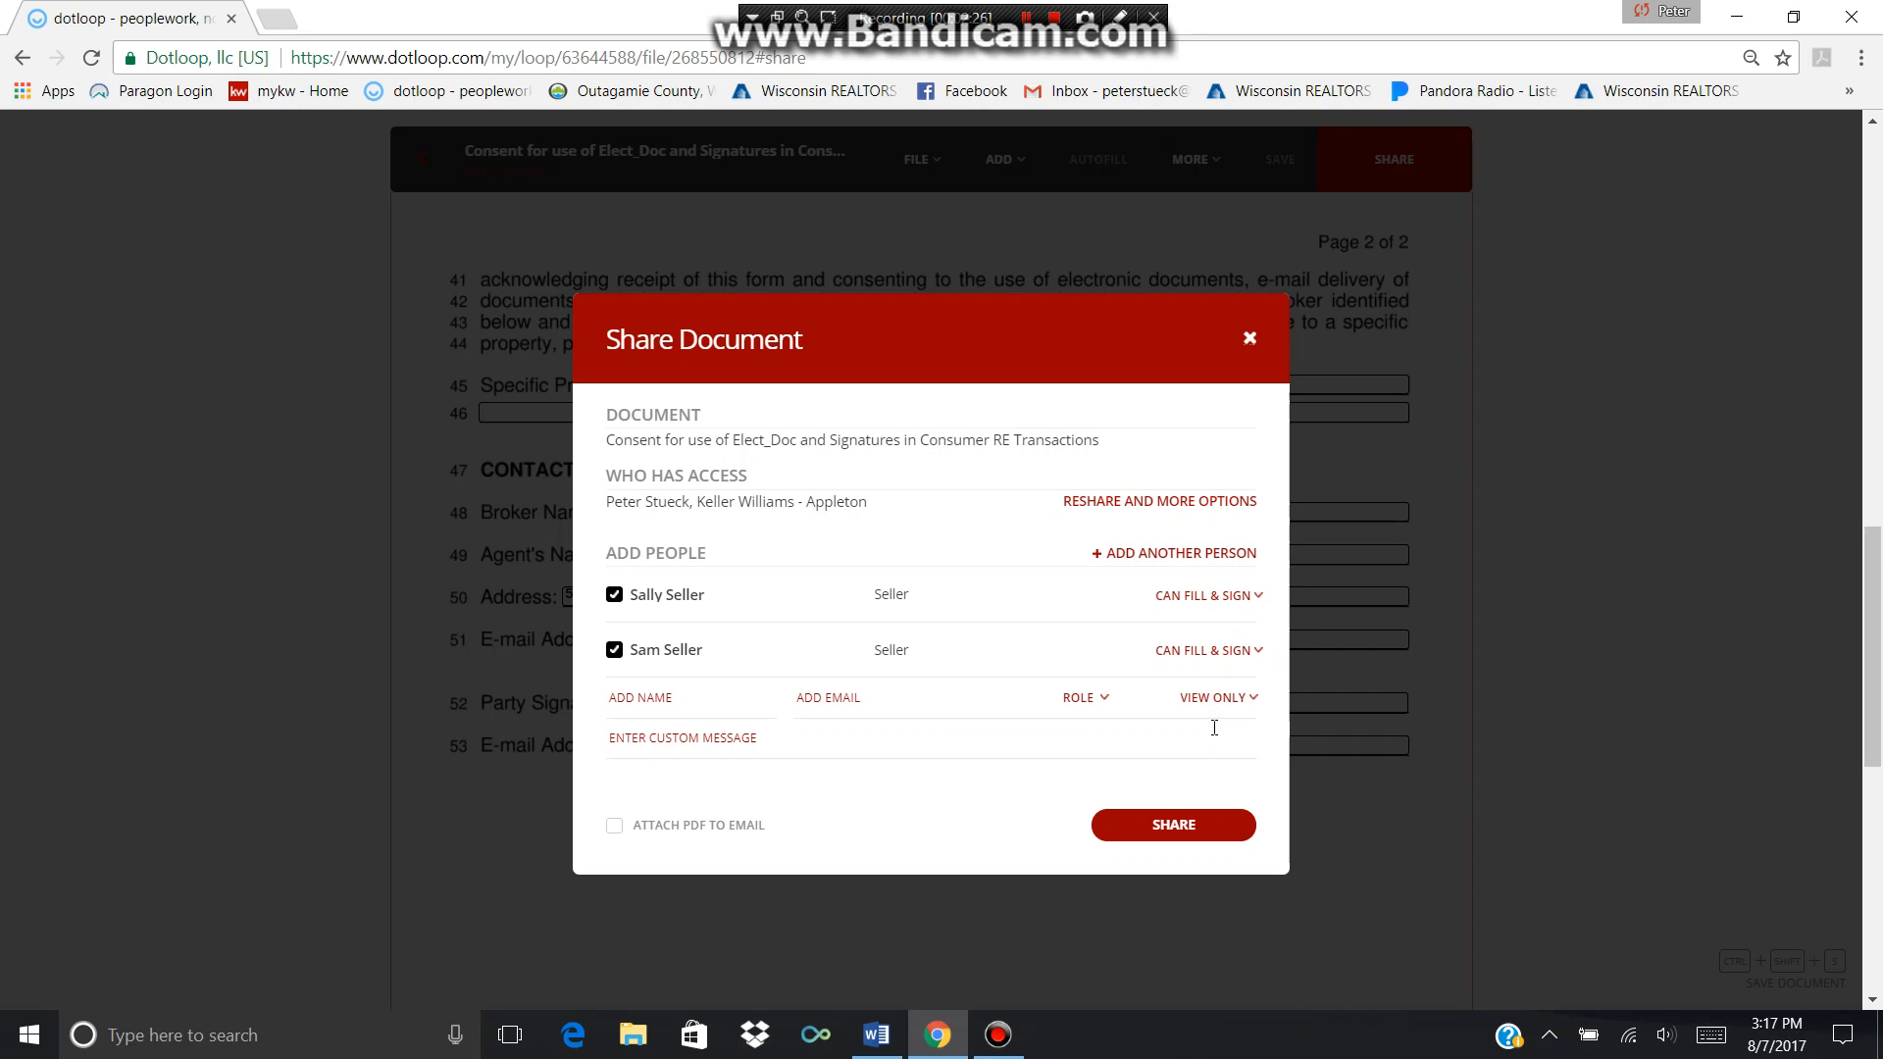
Write a custom message greeting both sellers, saying "Please fill in lines 52 and 53, then return to me", signed with the agent's first name.
click(1214, 728)
click(802, 733)
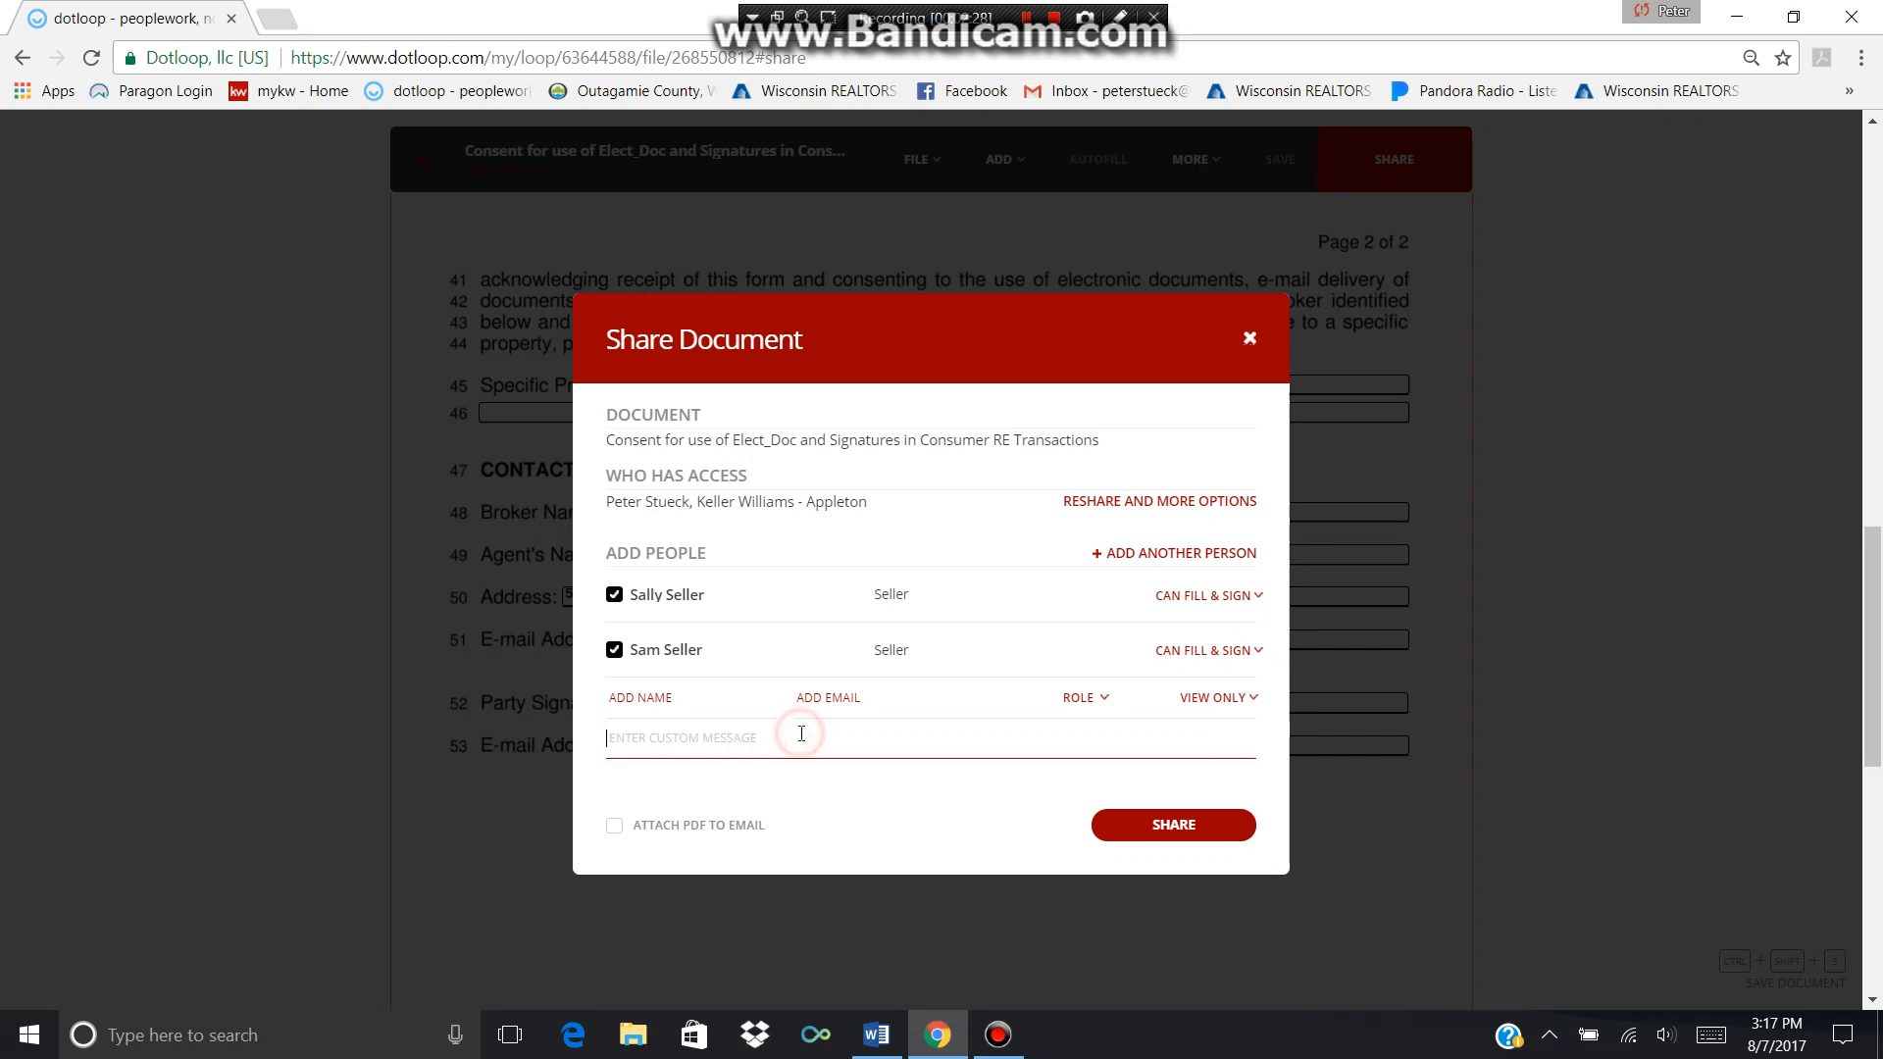
text(Hi Sam and Sally)
key(Return)
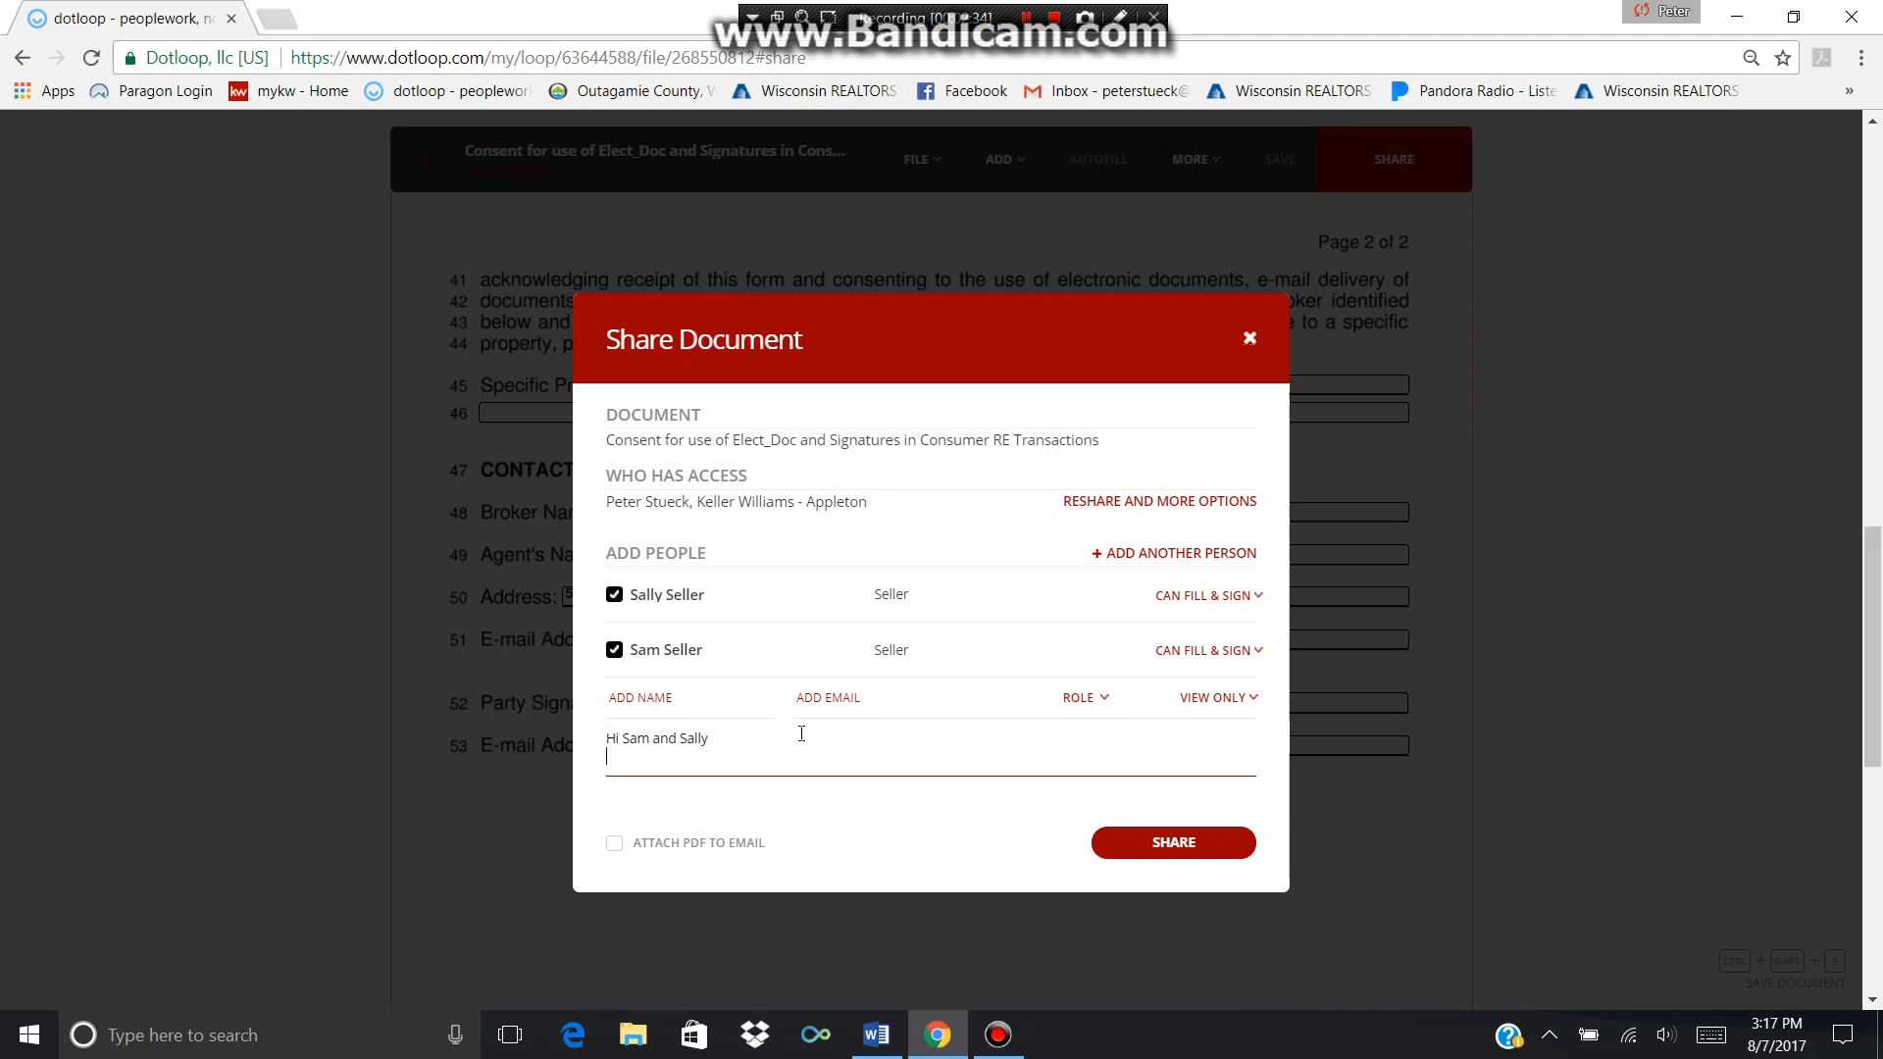
text(Please )
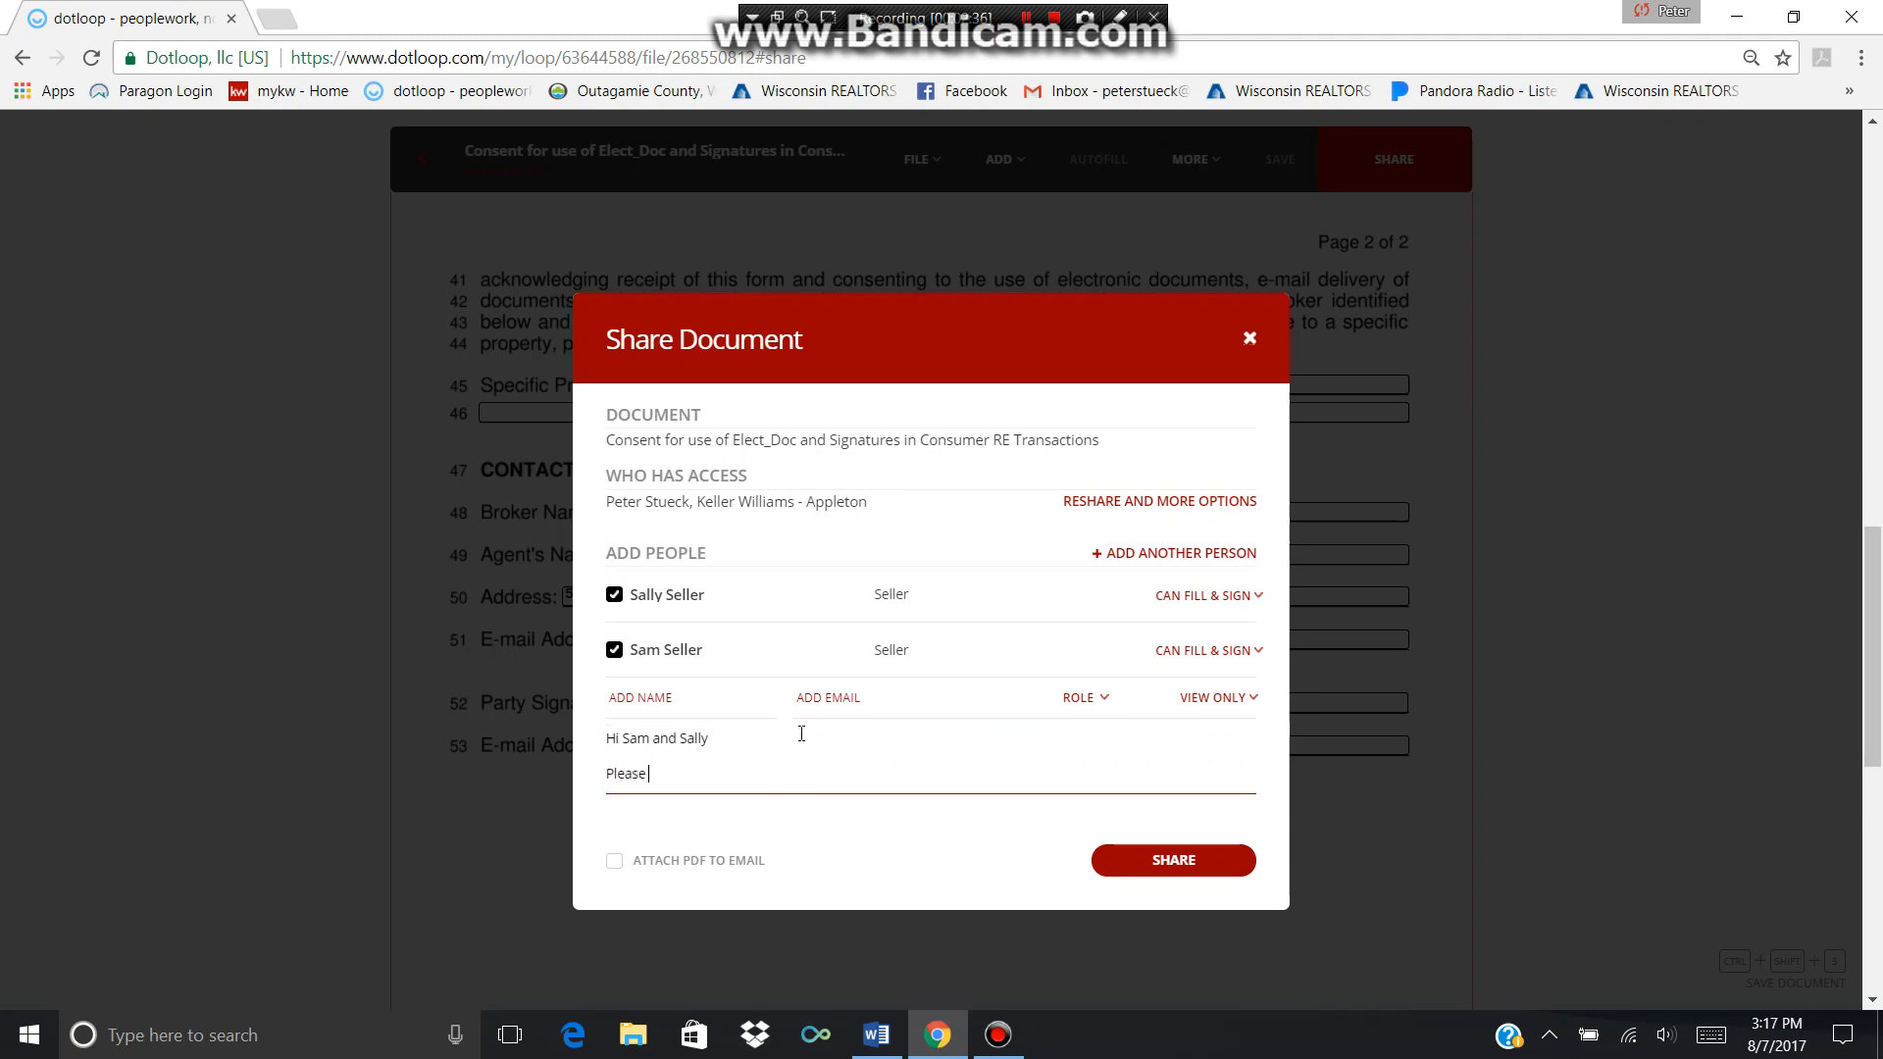
text(fill in lines 52 and 53, then retun)
text( ro me)
key(BackSpace)
key(BackSpace)
key(BackSpace)
key(BackSpace)
key(BackSpace)
key(BackSpace)
key(BackSpace)
text(rn to me)
key(Return)
text(Peter)
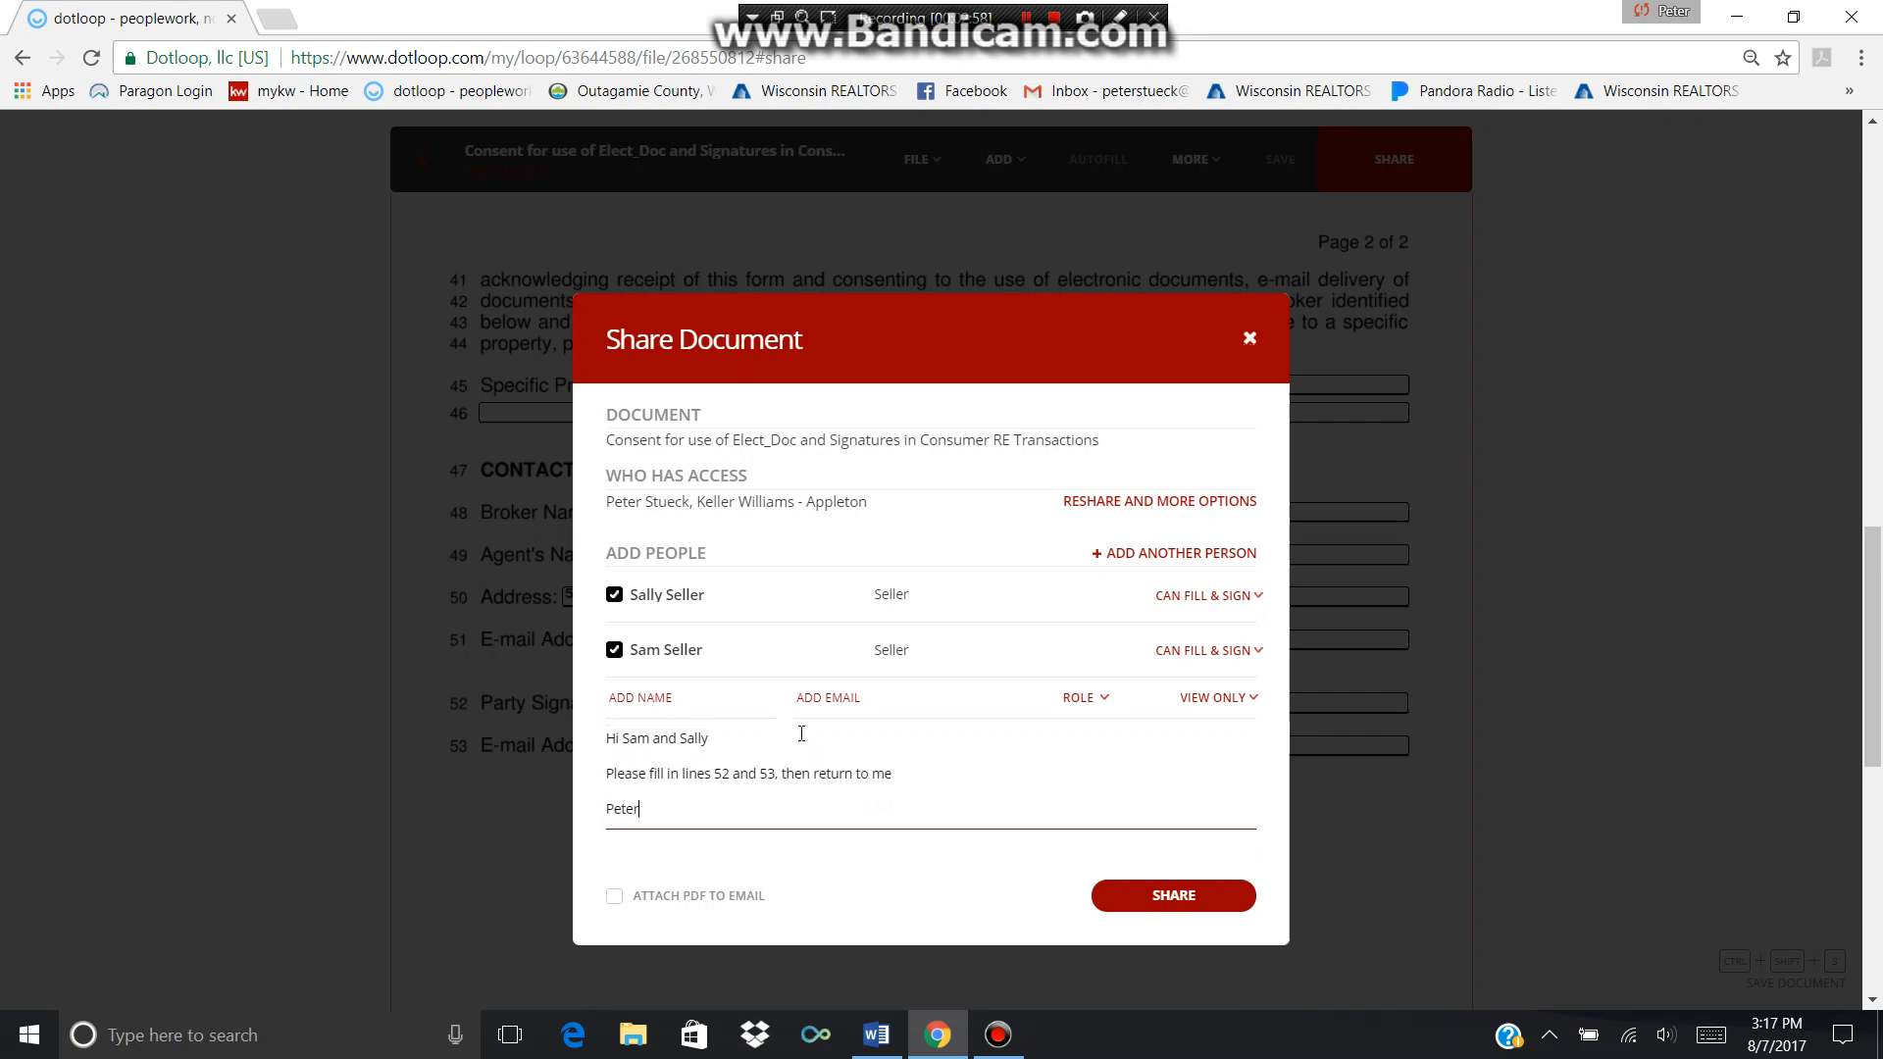
Share the consent document with the sellers, finish the sharing dialog and return to the loop's document list.
click(1175, 895)
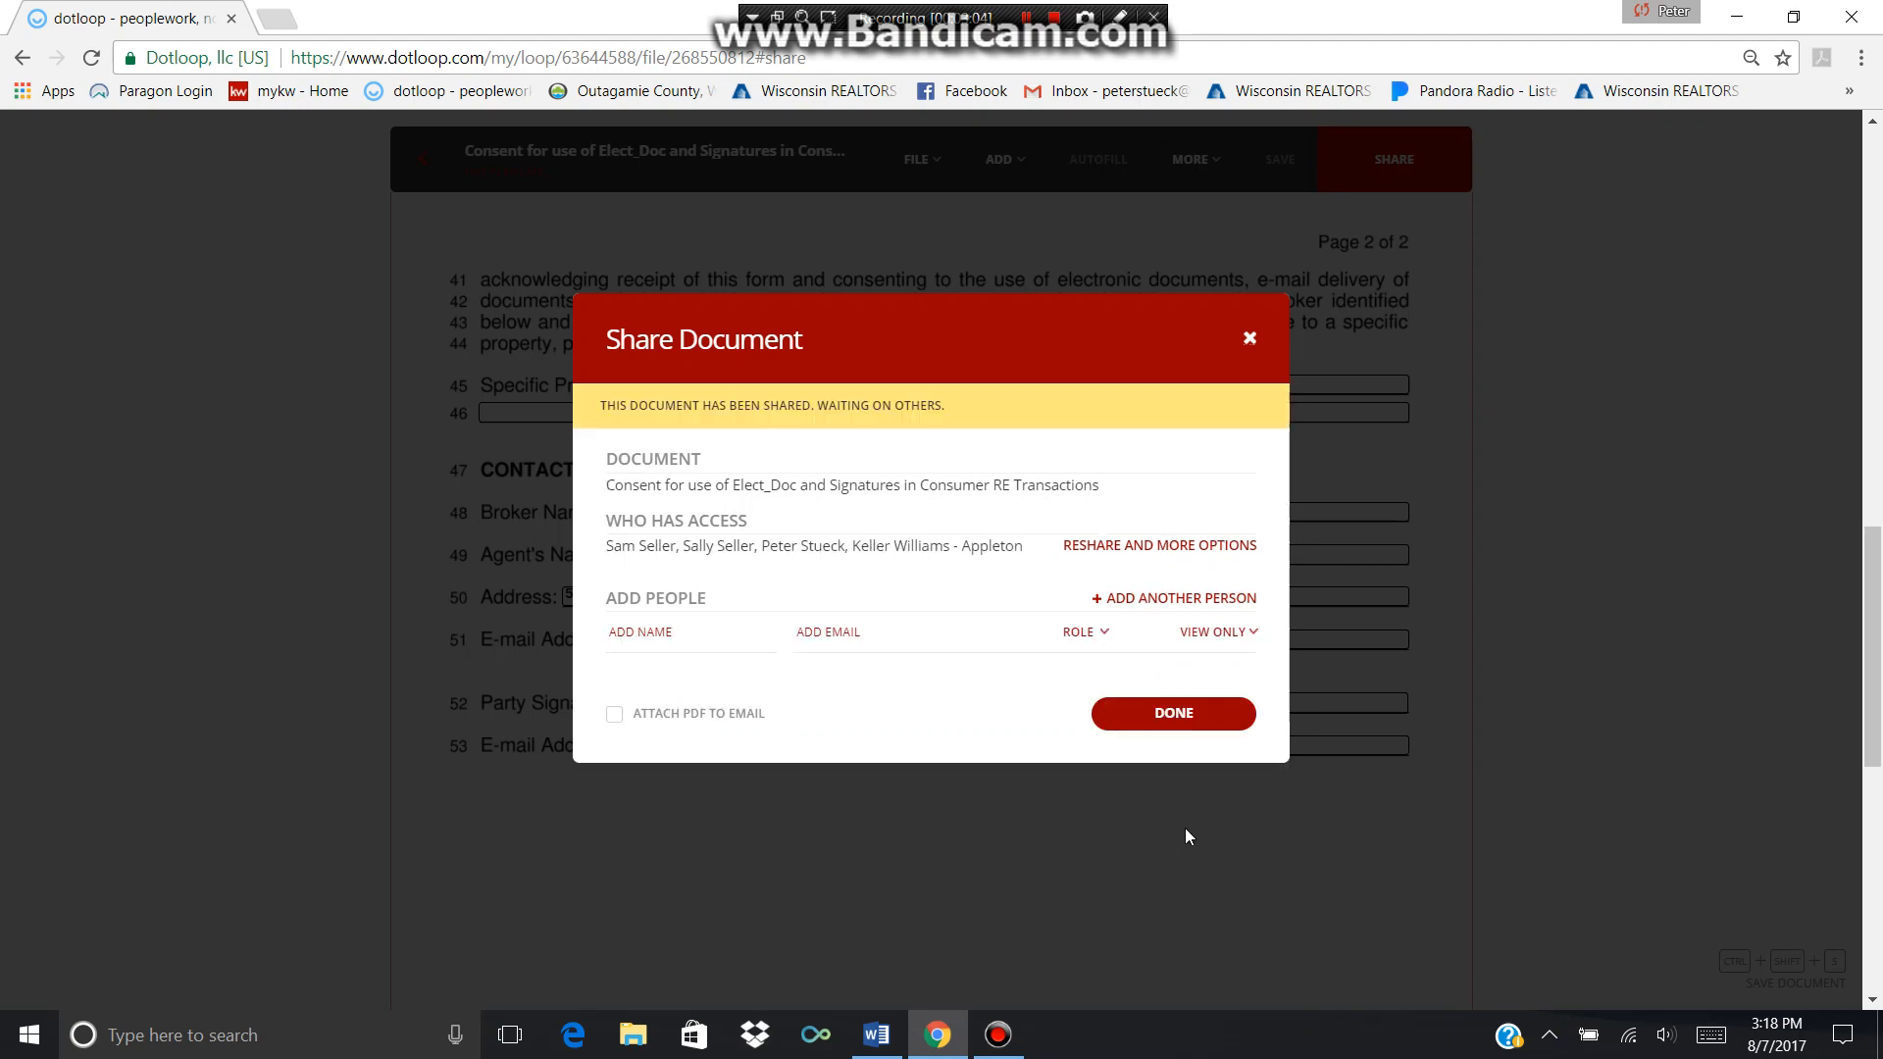
click(1171, 711)
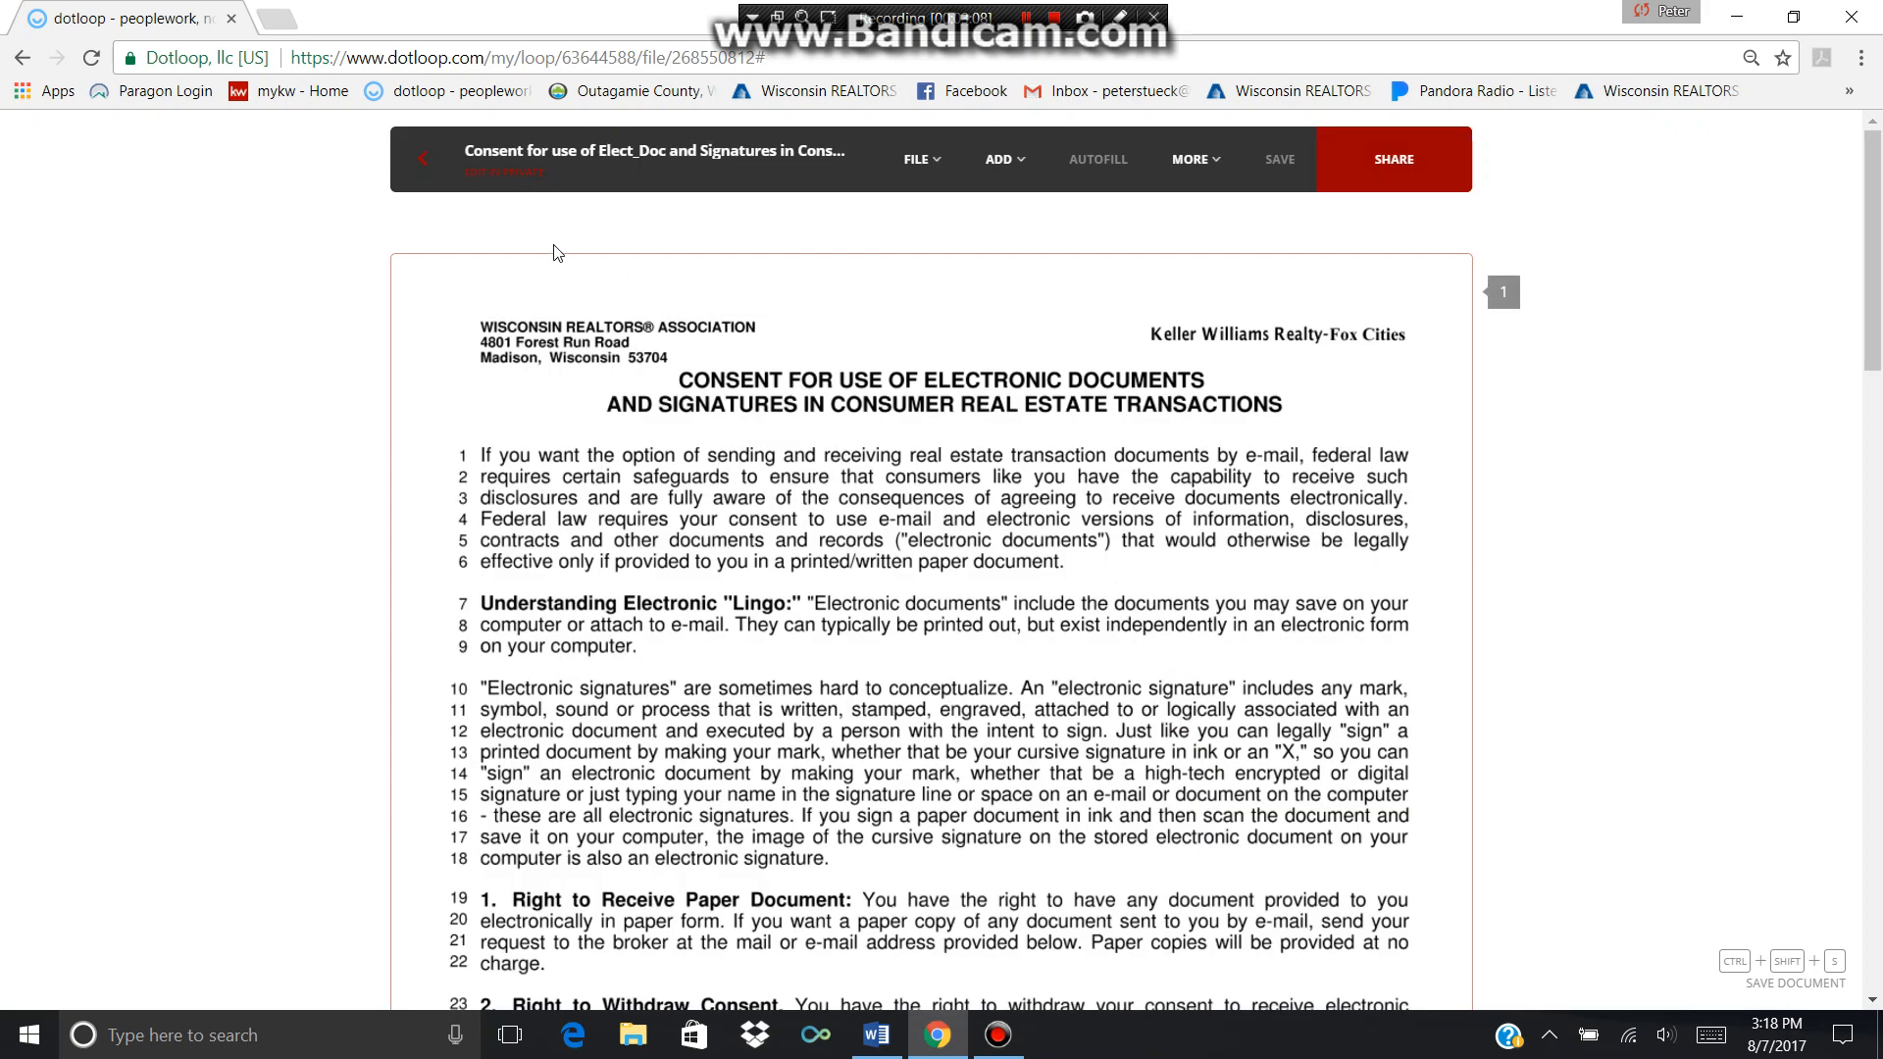
click(420, 156)
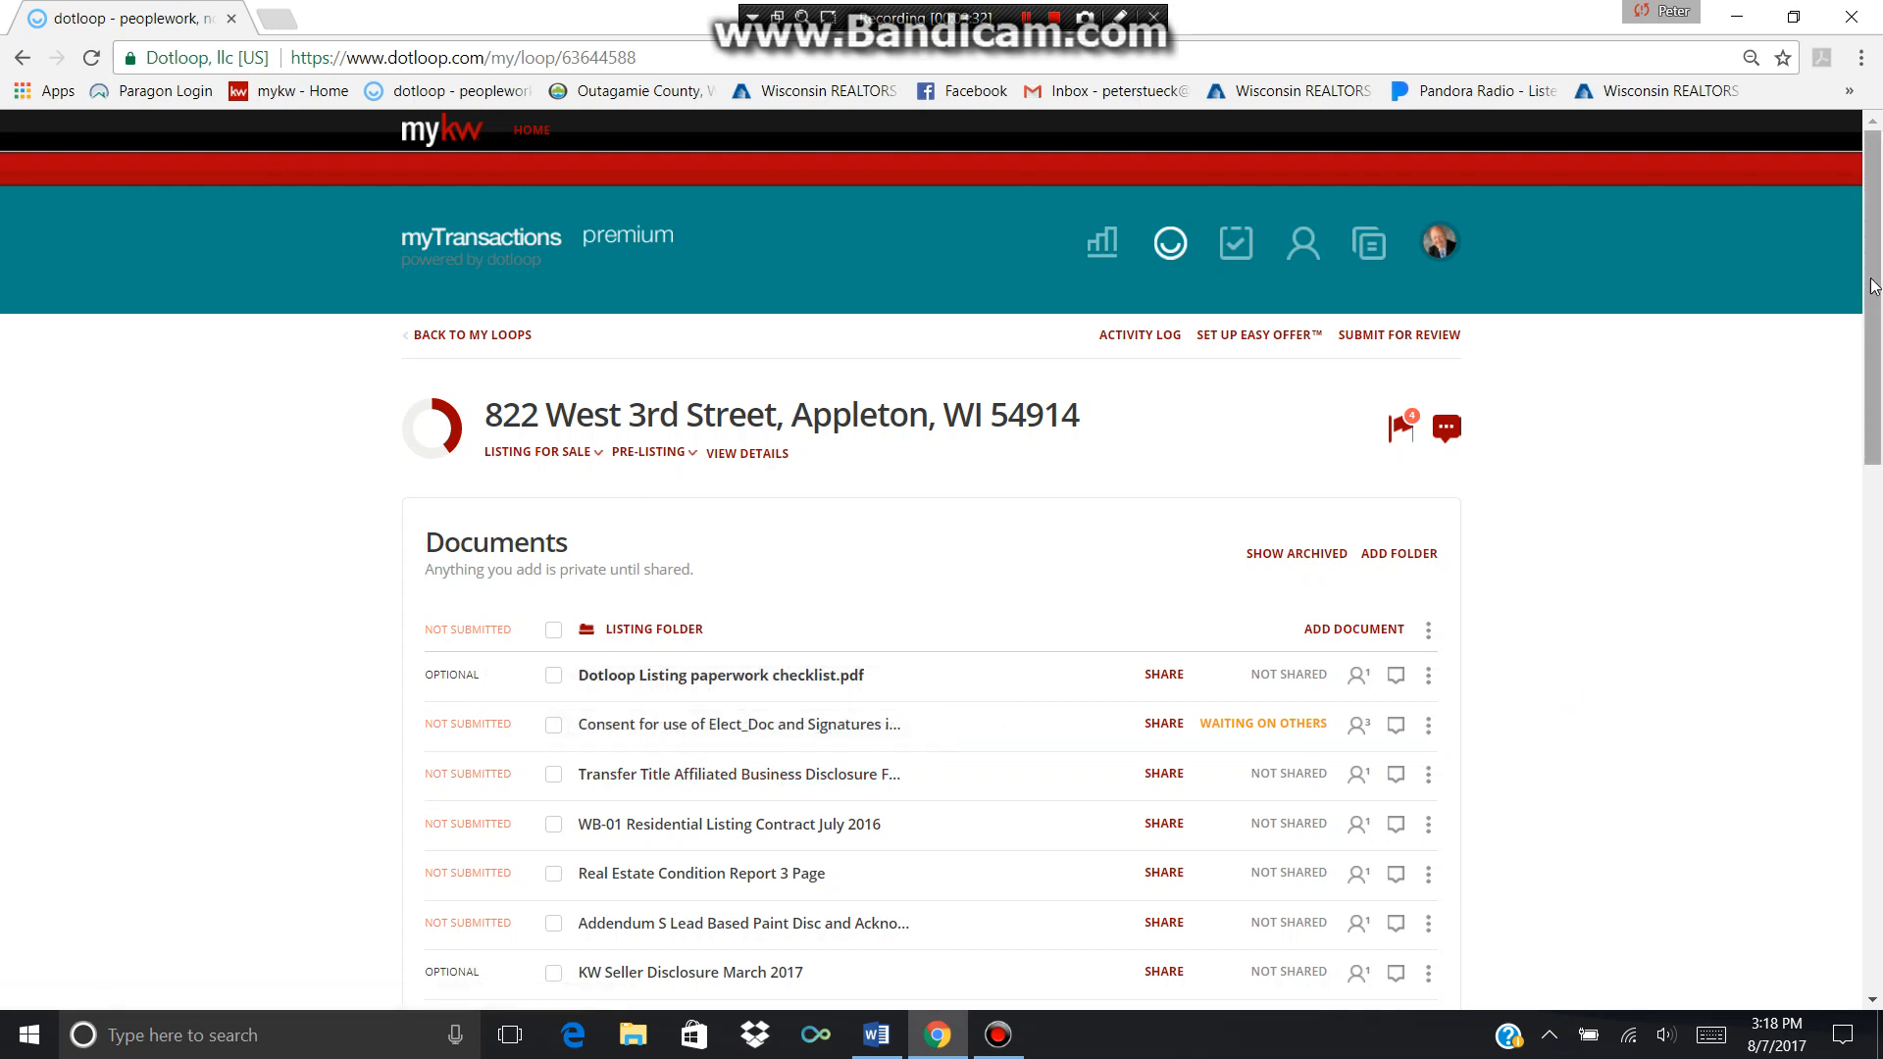
Open the Transfer Title Affiliated Business Disclosure and examine its header fields and signature assignments.
drag(1878, 285, 1877, 350)
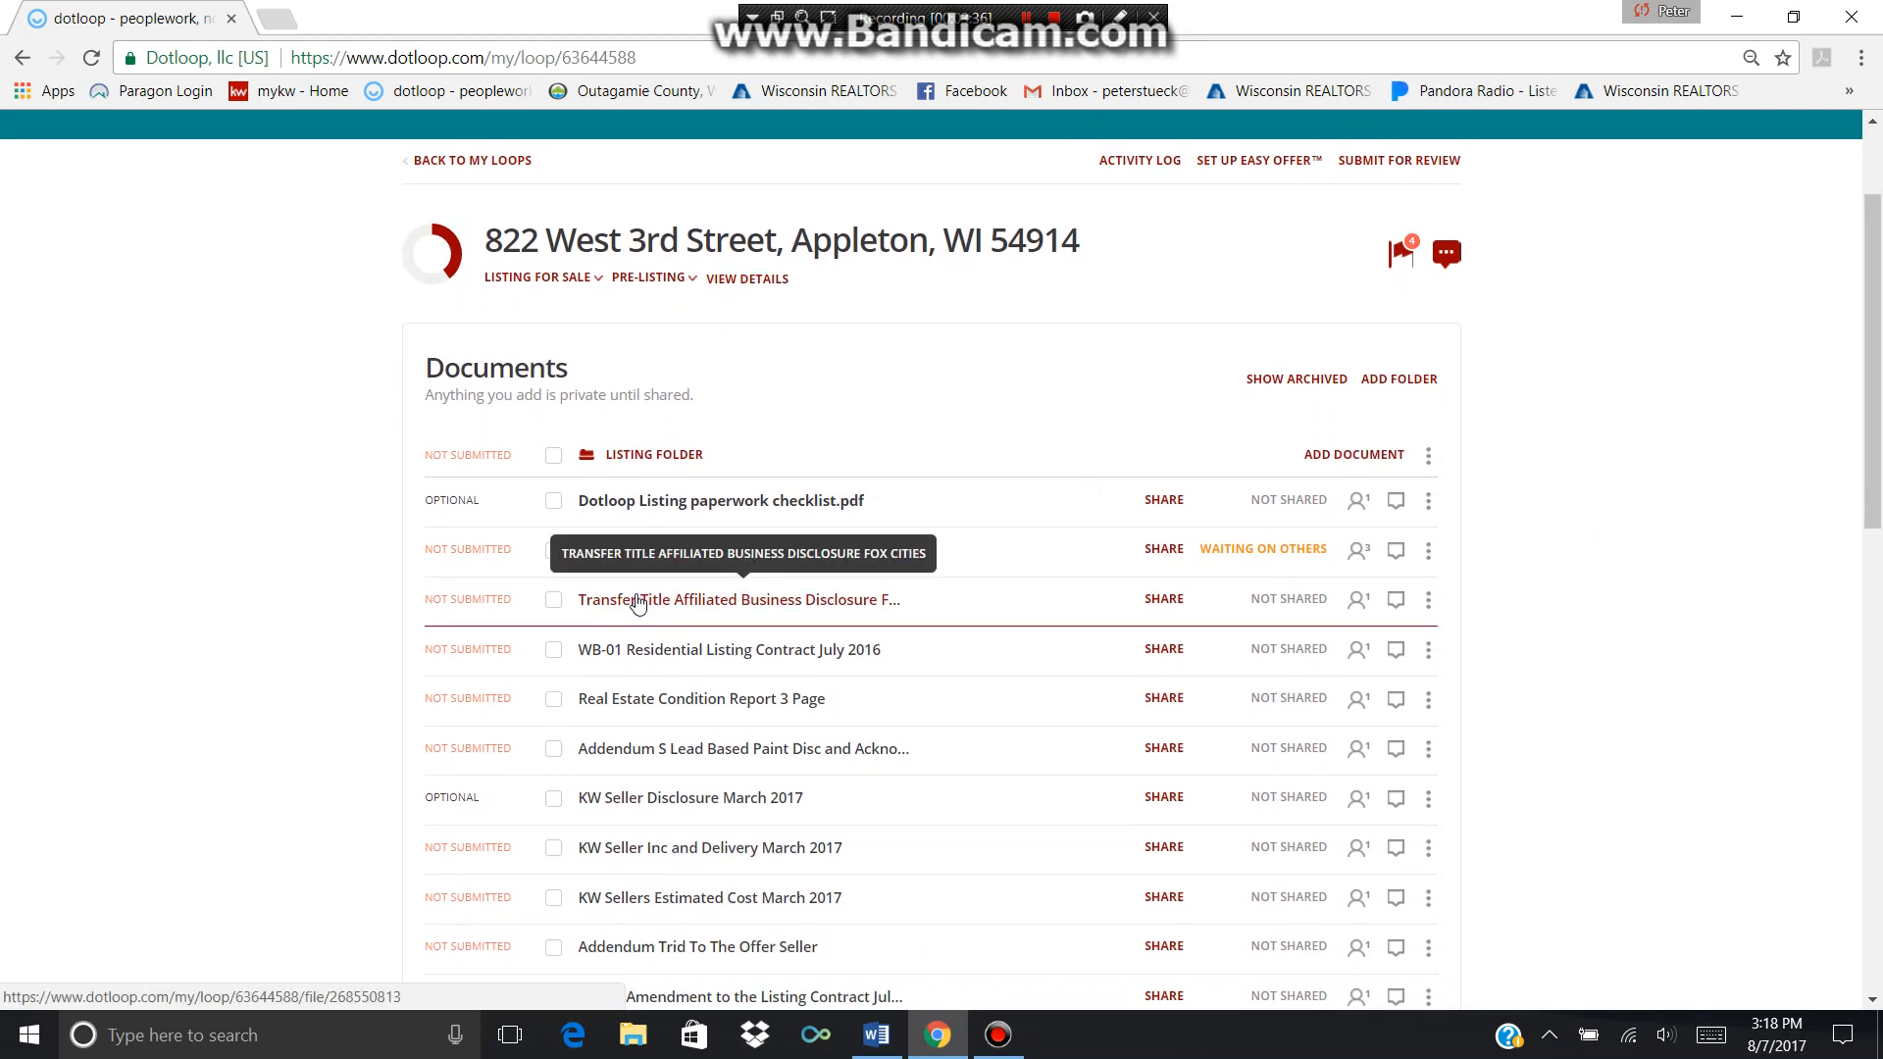
click(638, 600)
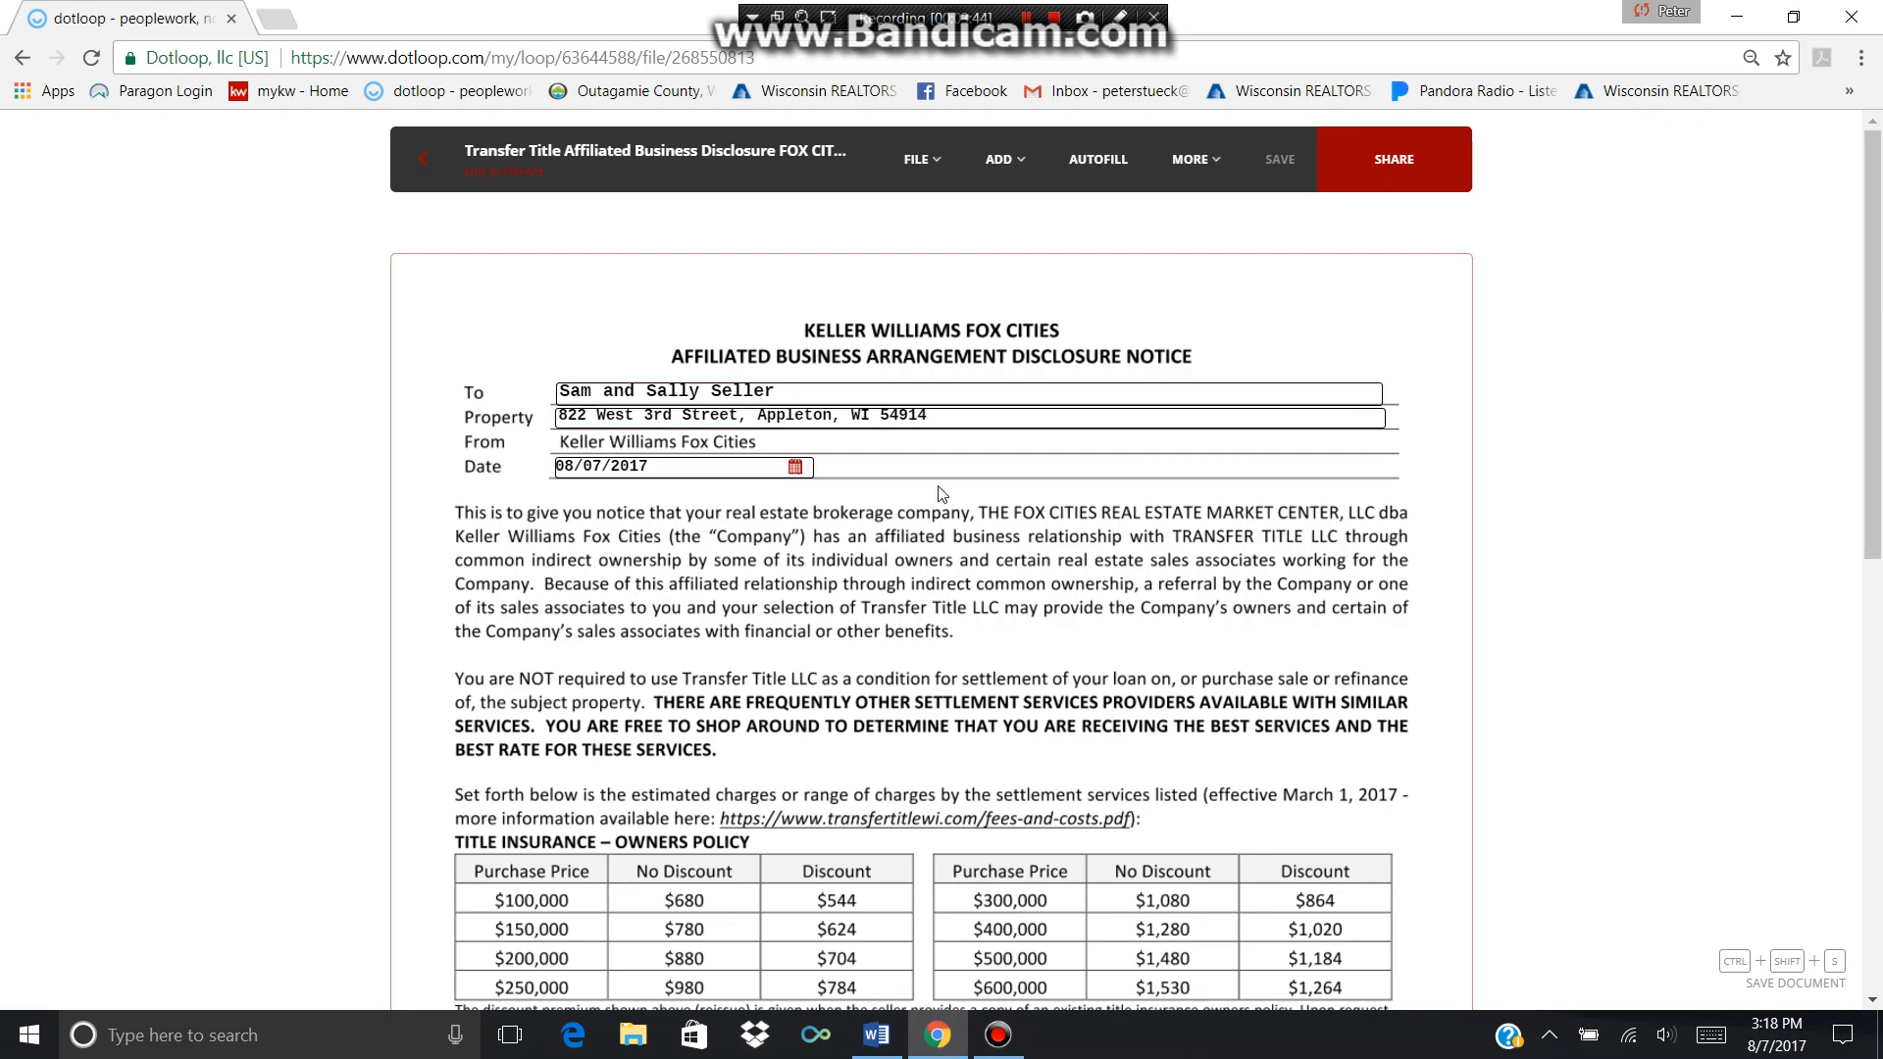
drag(1872, 265, 1873, 353)
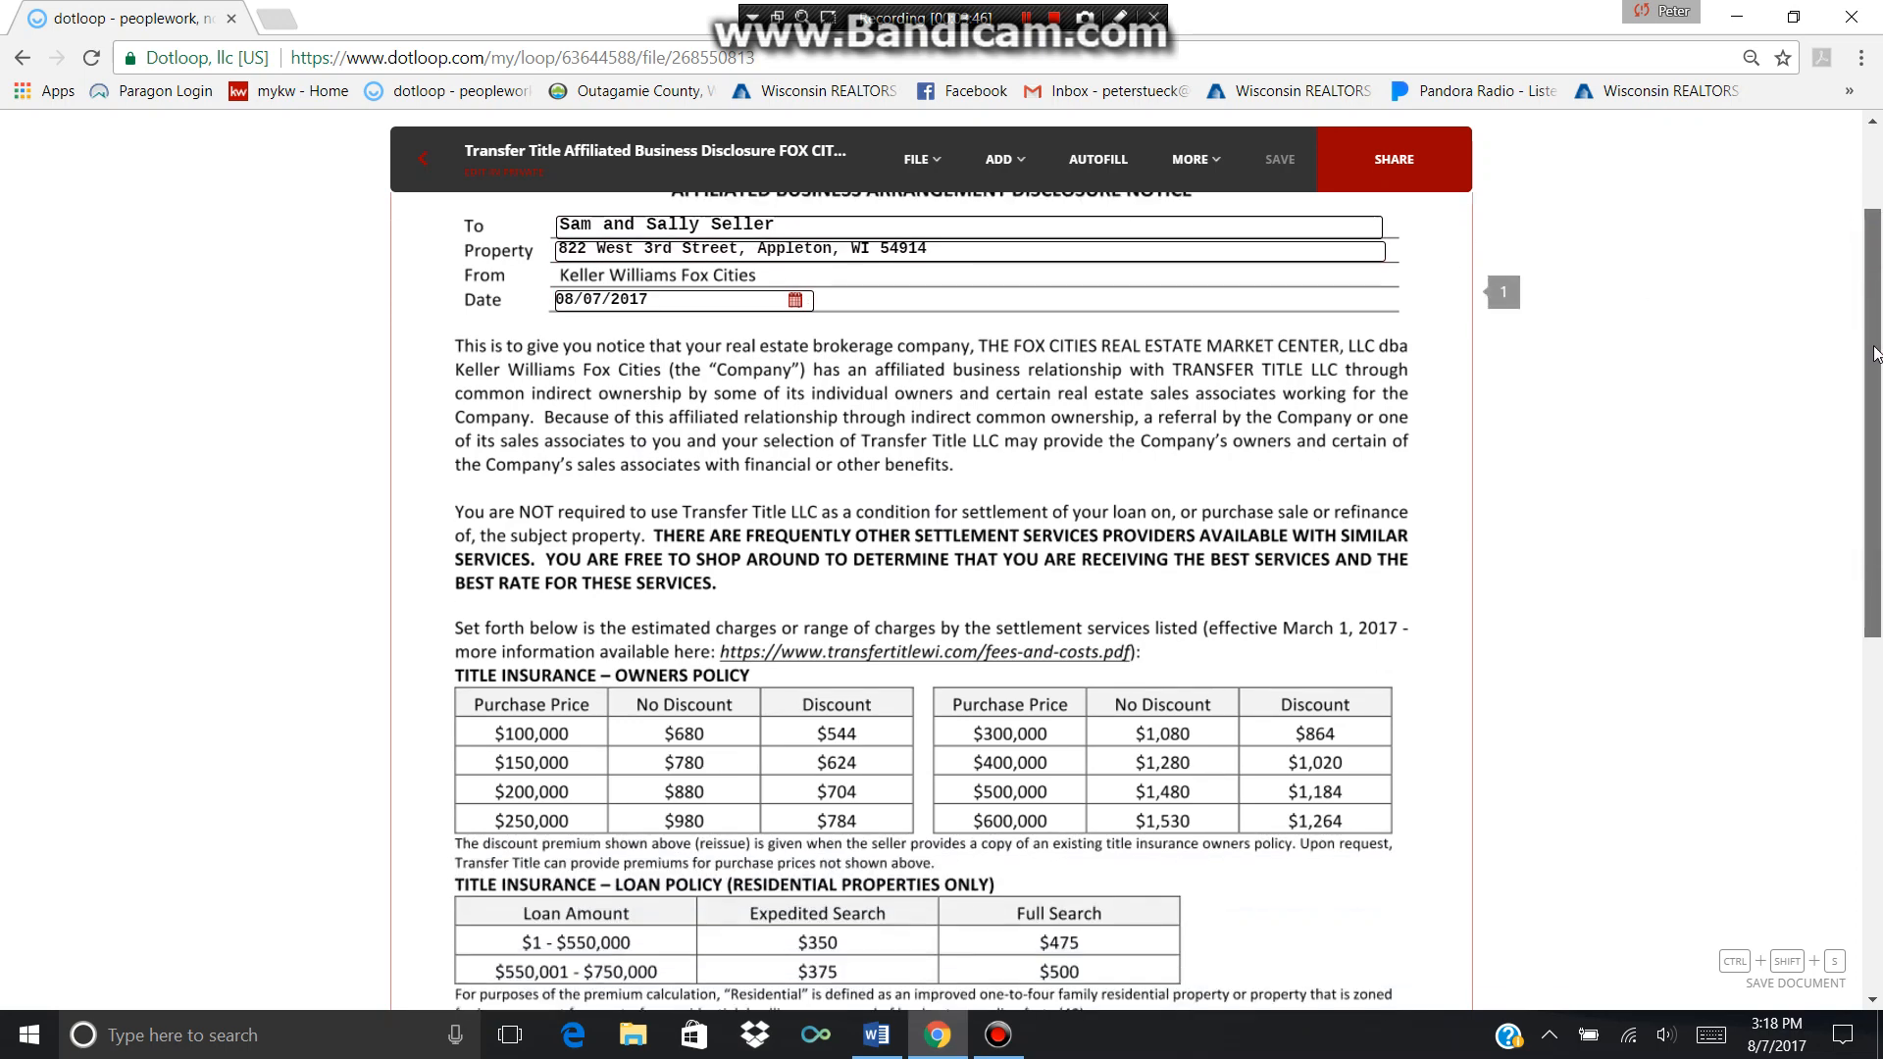
scroll(1874, 353, down, 5)
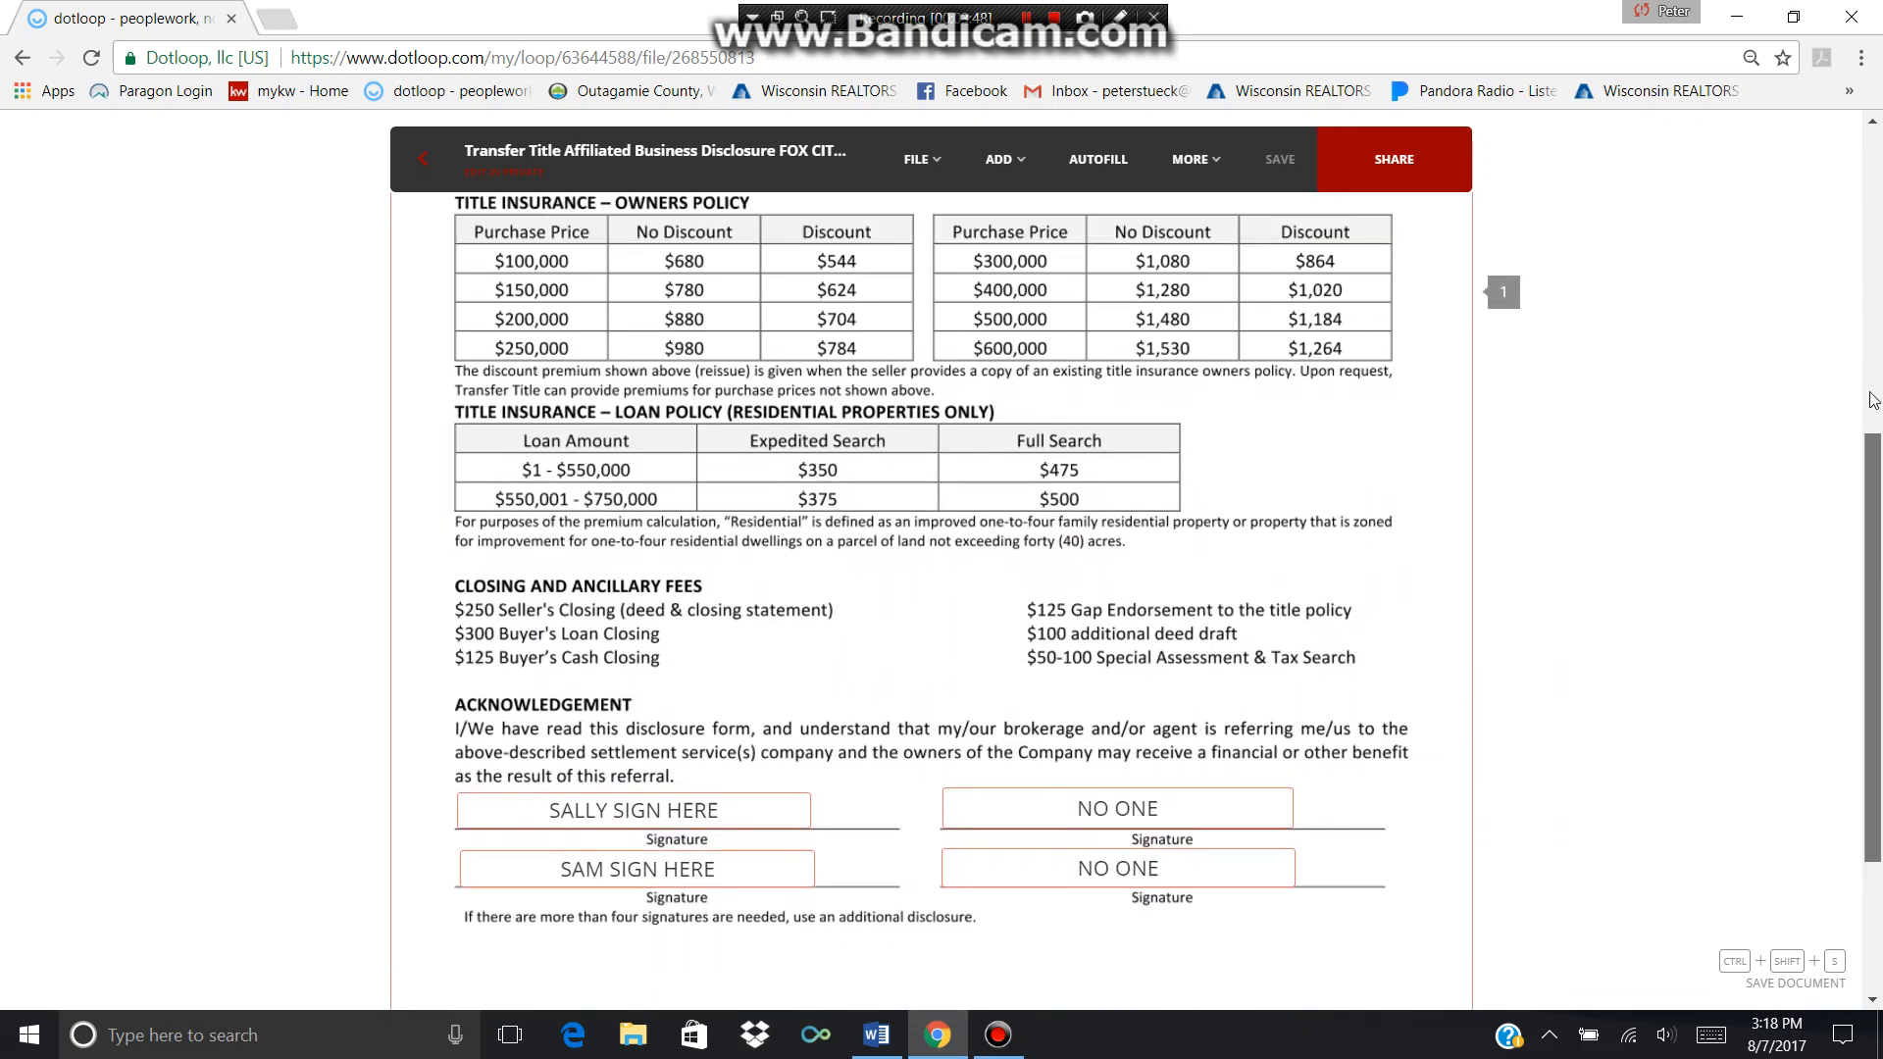
click(1873, 400)
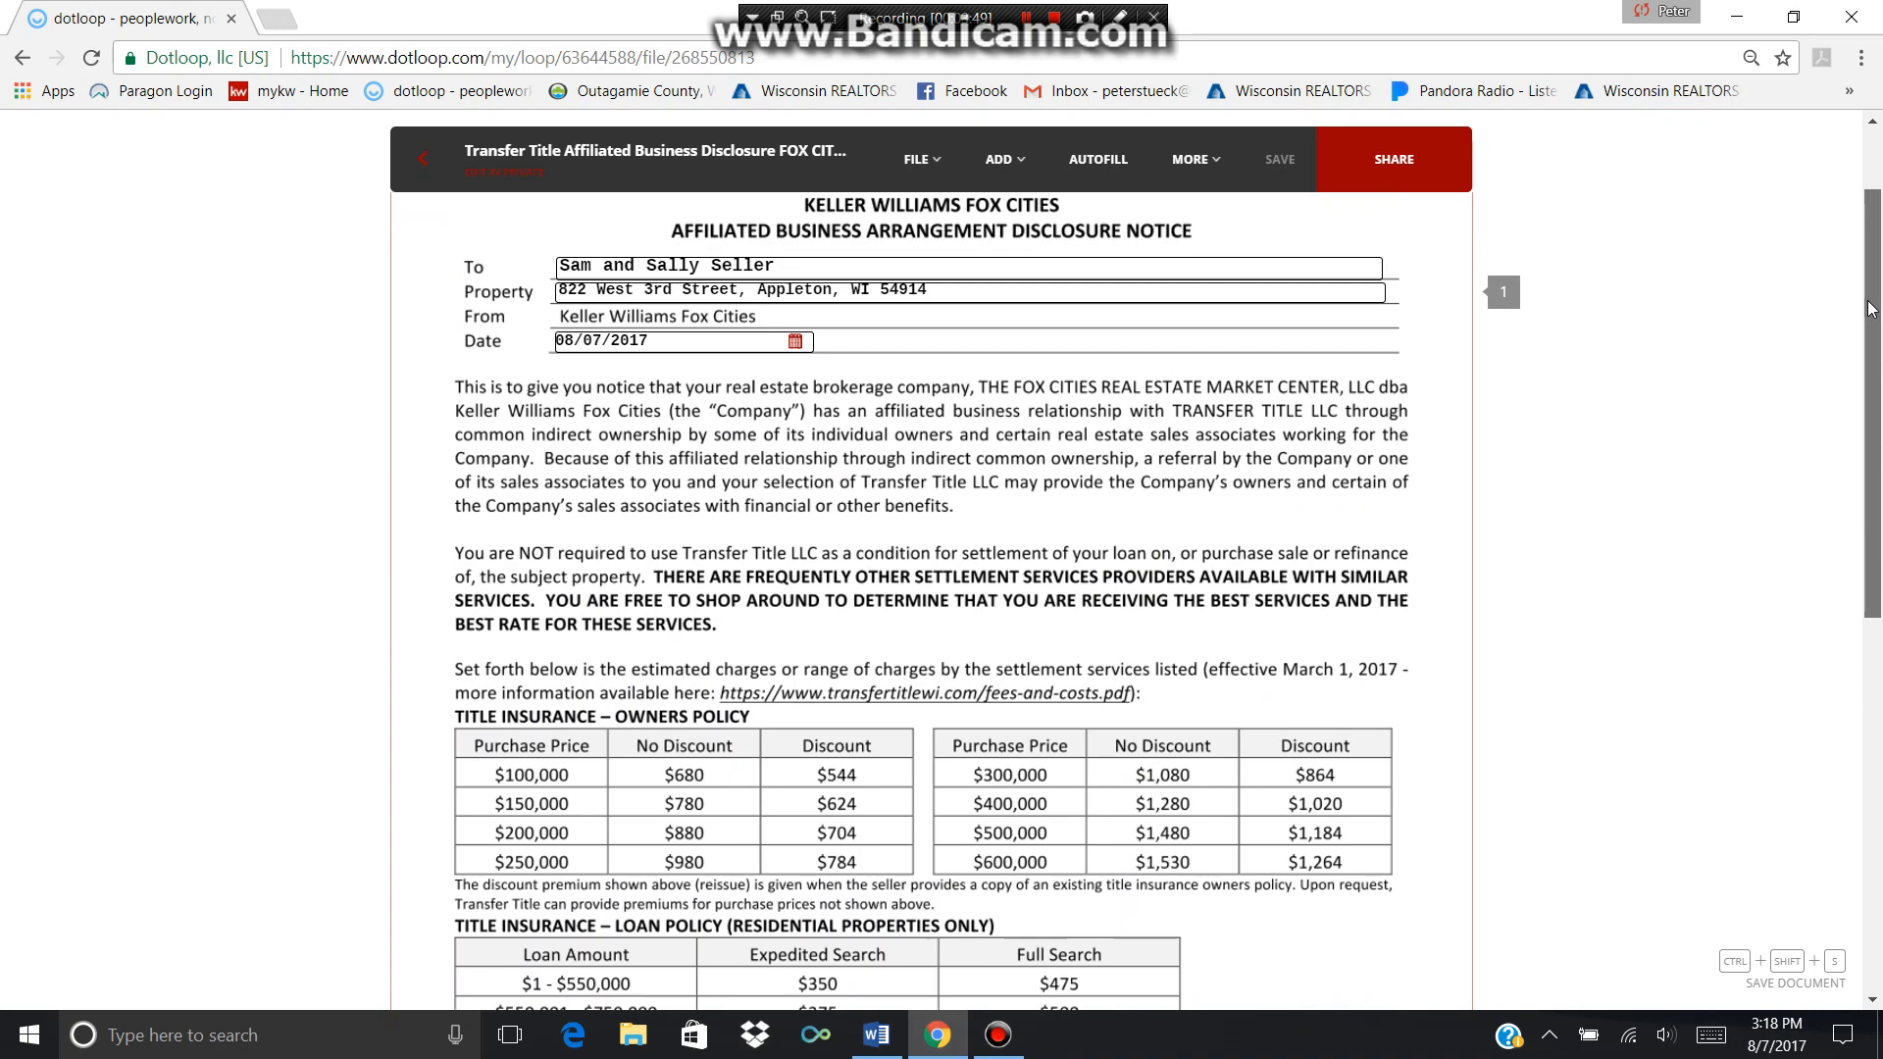
click(1395, 162)
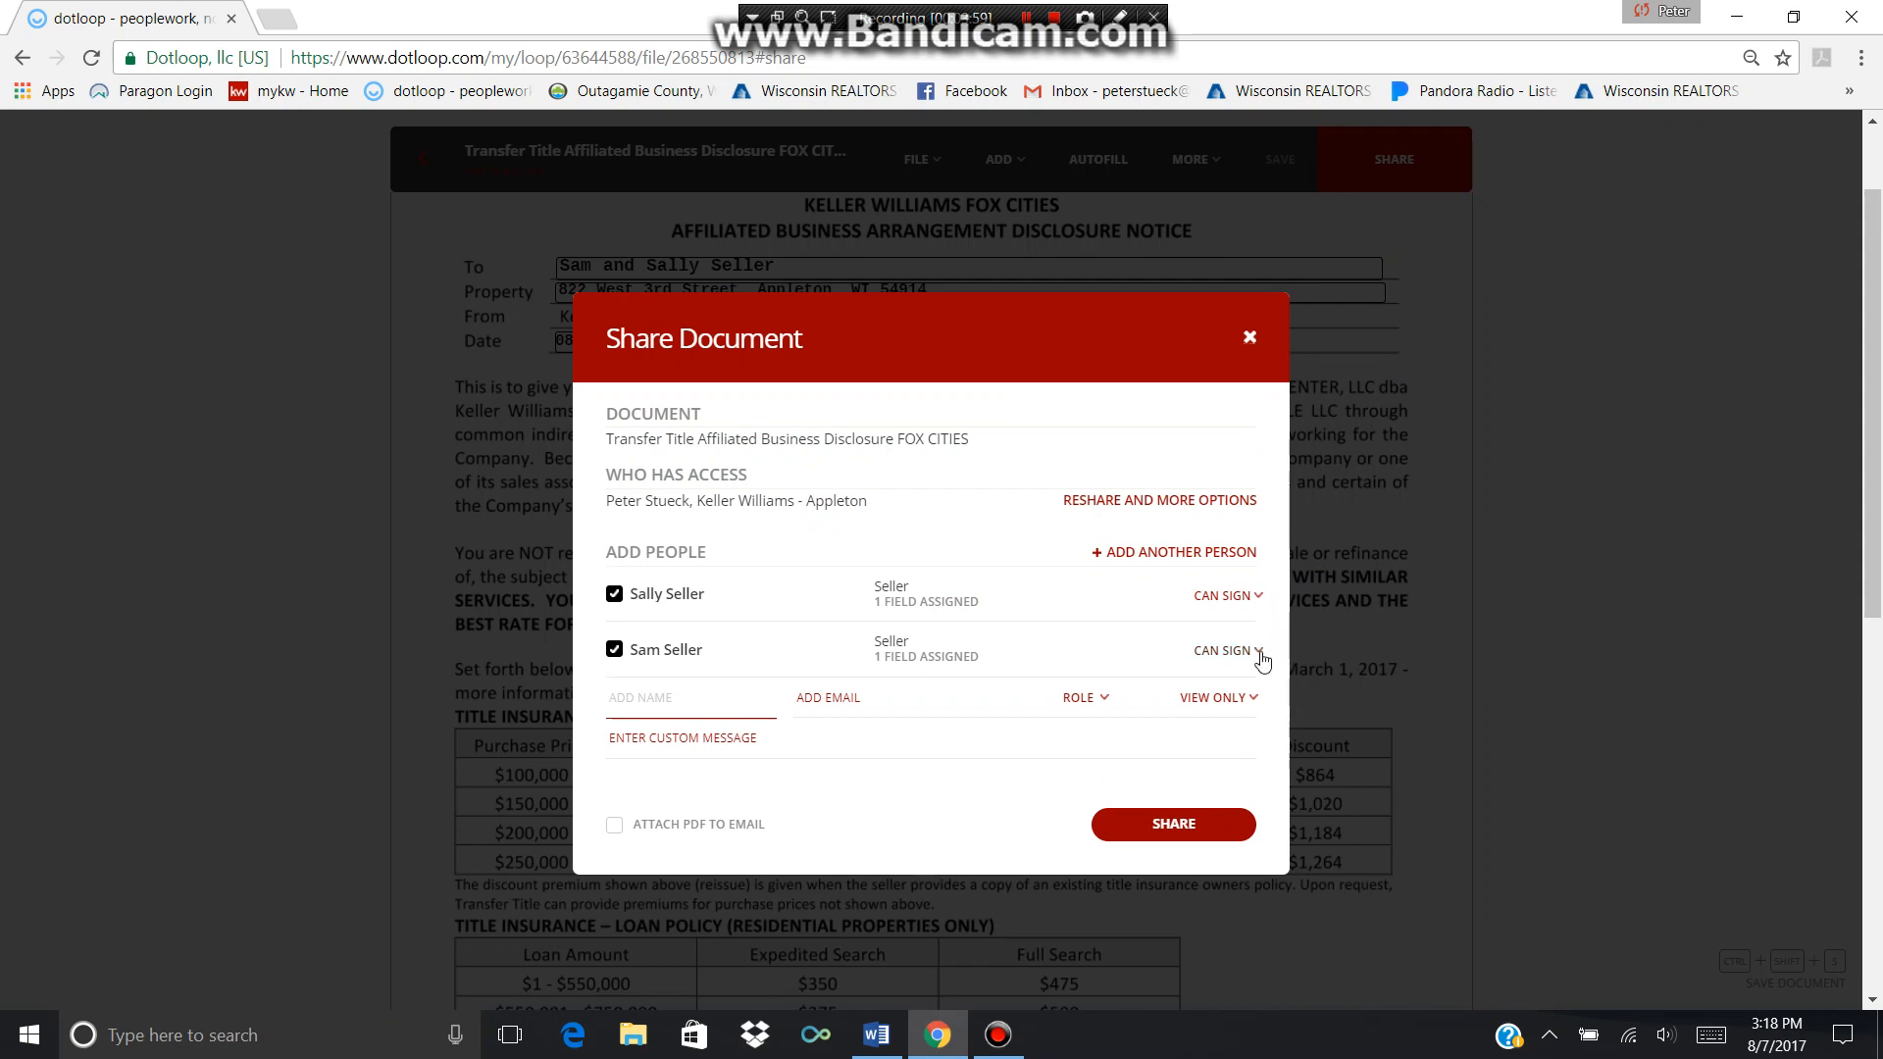
click(784, 736)
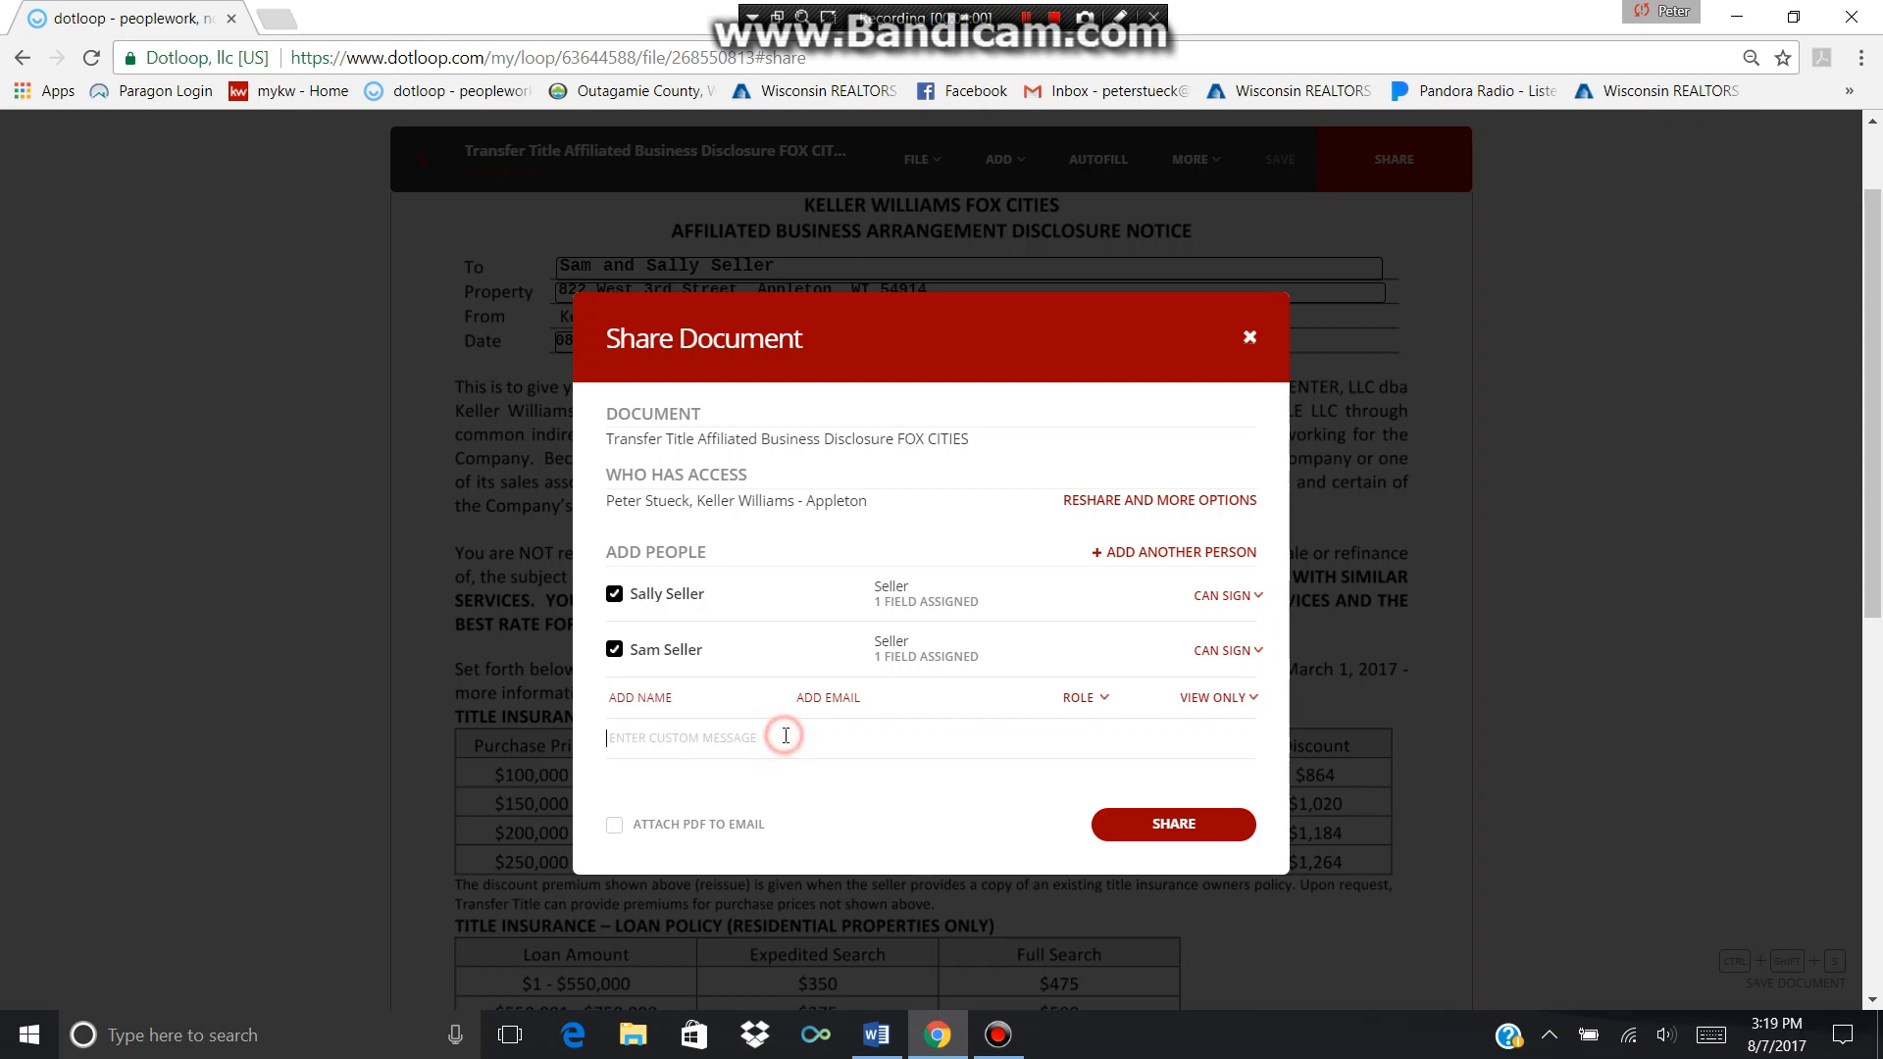
text(Sam and Sally)
key(Return)
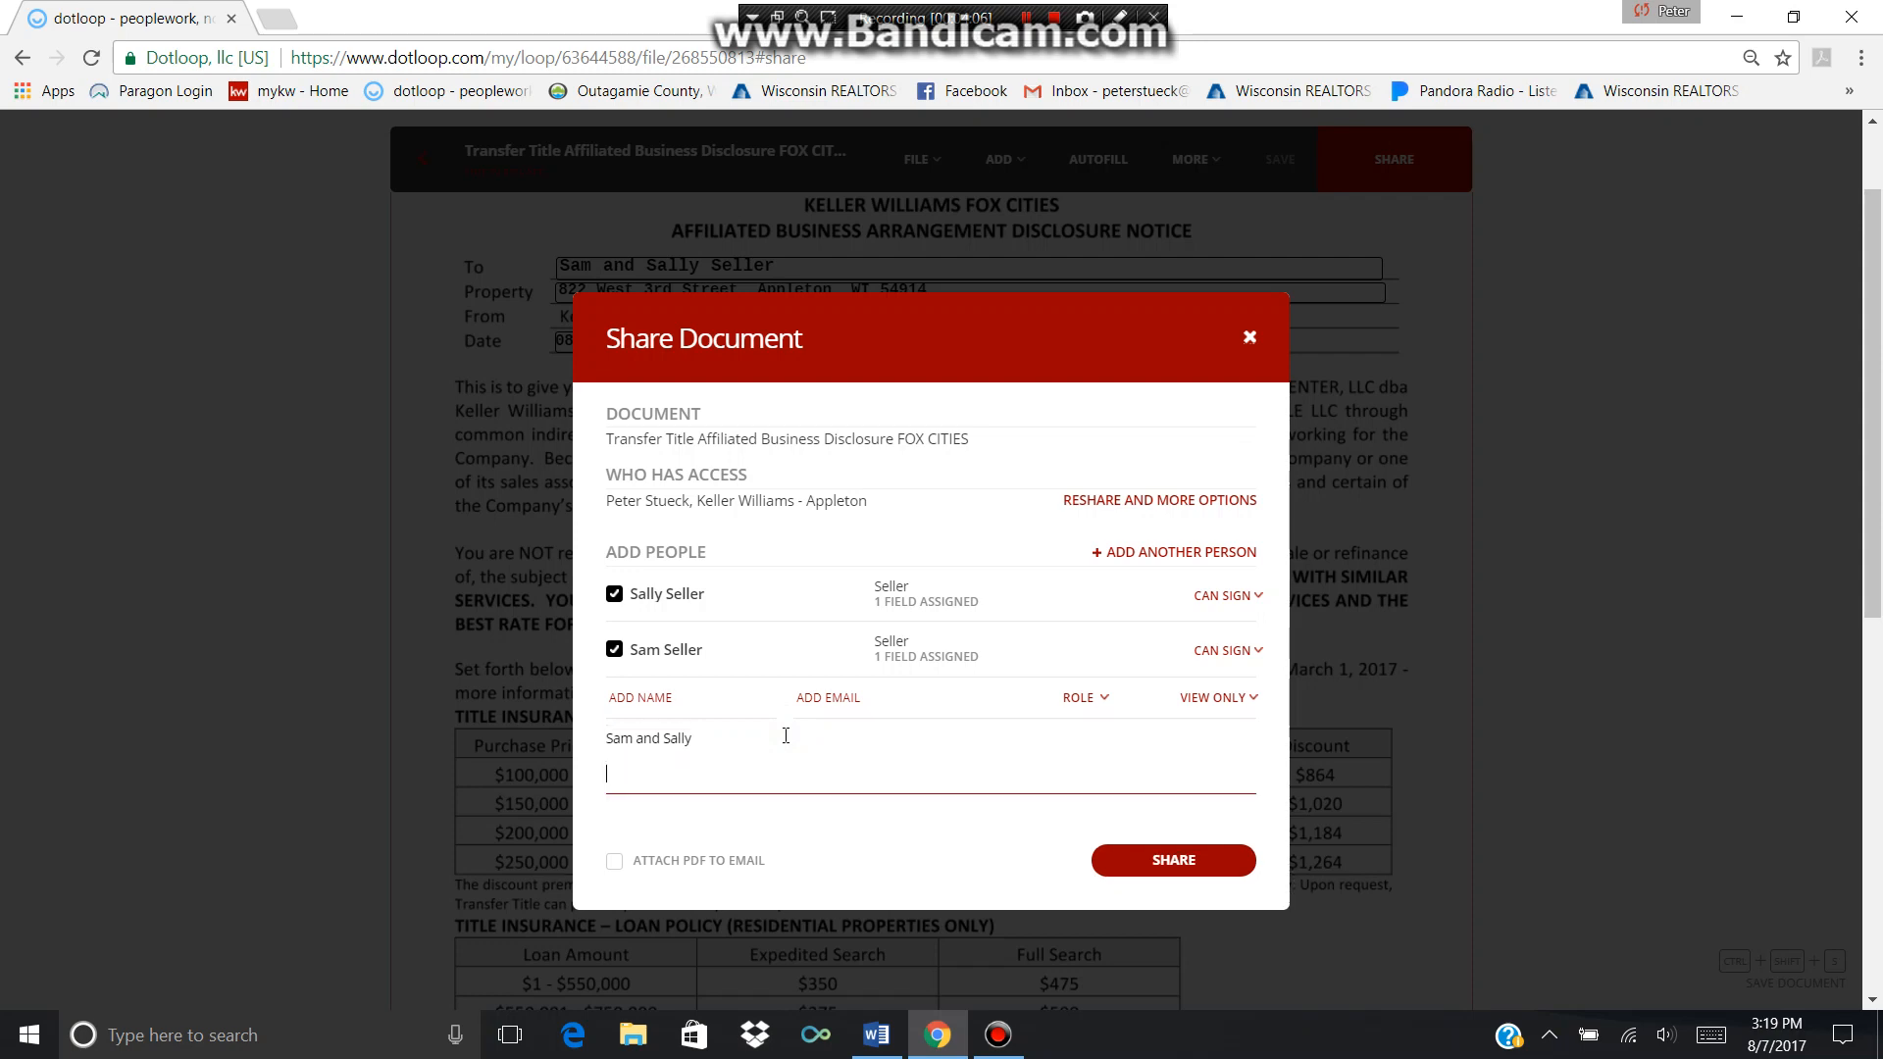
text(Please sign and retun)
key(BackSpace)
key(BackSpace)
key(BackSpace)
key(BackSpace)
key(BackSpace)
key(BackSpace)
key(BackSpace)
key(BackSpace)
key(BackSpace)
key(BackSpace)
key(BackSpace)
key(BackSpace)
key(BackSpace)
key(BackSpace)
key(BackSpace)
key(BackSpace)
key(BackSpace)
key(BackSpace)
key(BackSpace)
key(BackSpace)
click(1248, 336)
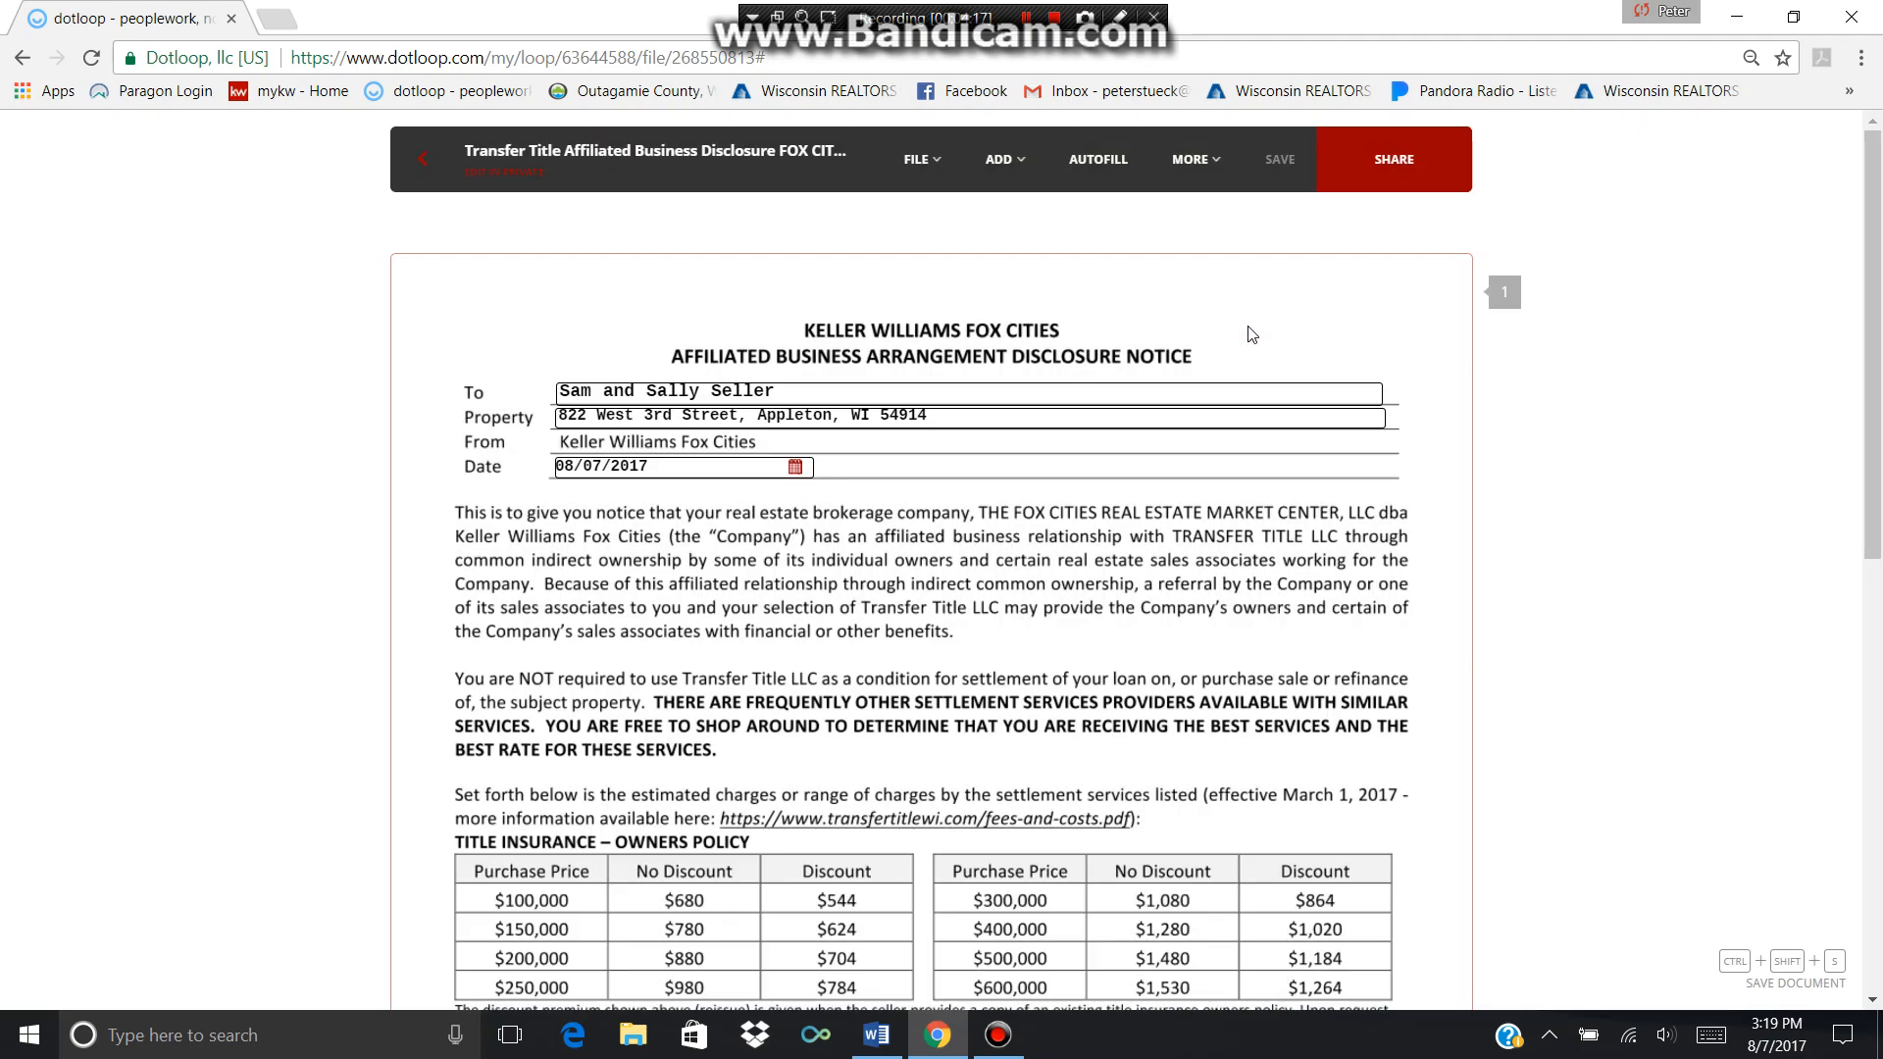
click(420, 169)
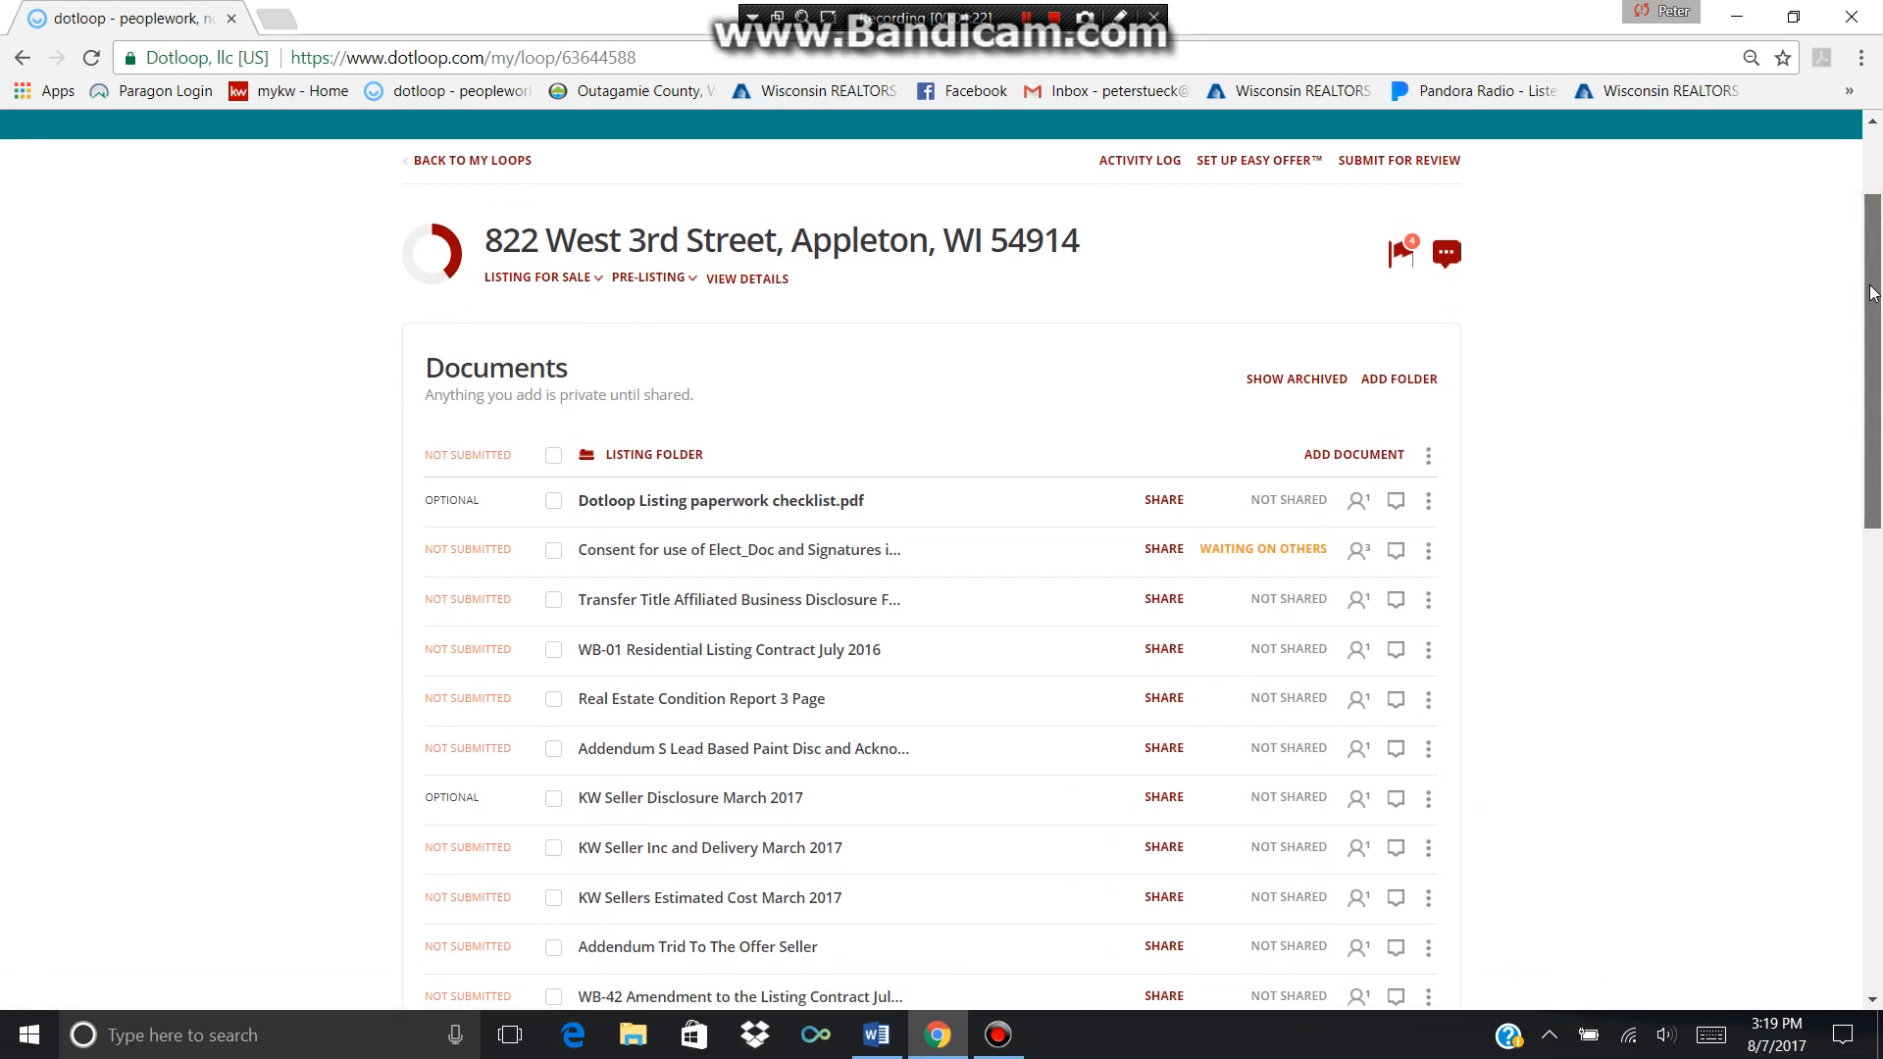
Select the Transfer Title disclosure, WB-01 Residential Listing Contract, KW Seller Disclosure and KW Sellers Estimated Cost, and open sharing for all four.
drag(1879, 236, 1873, 321)
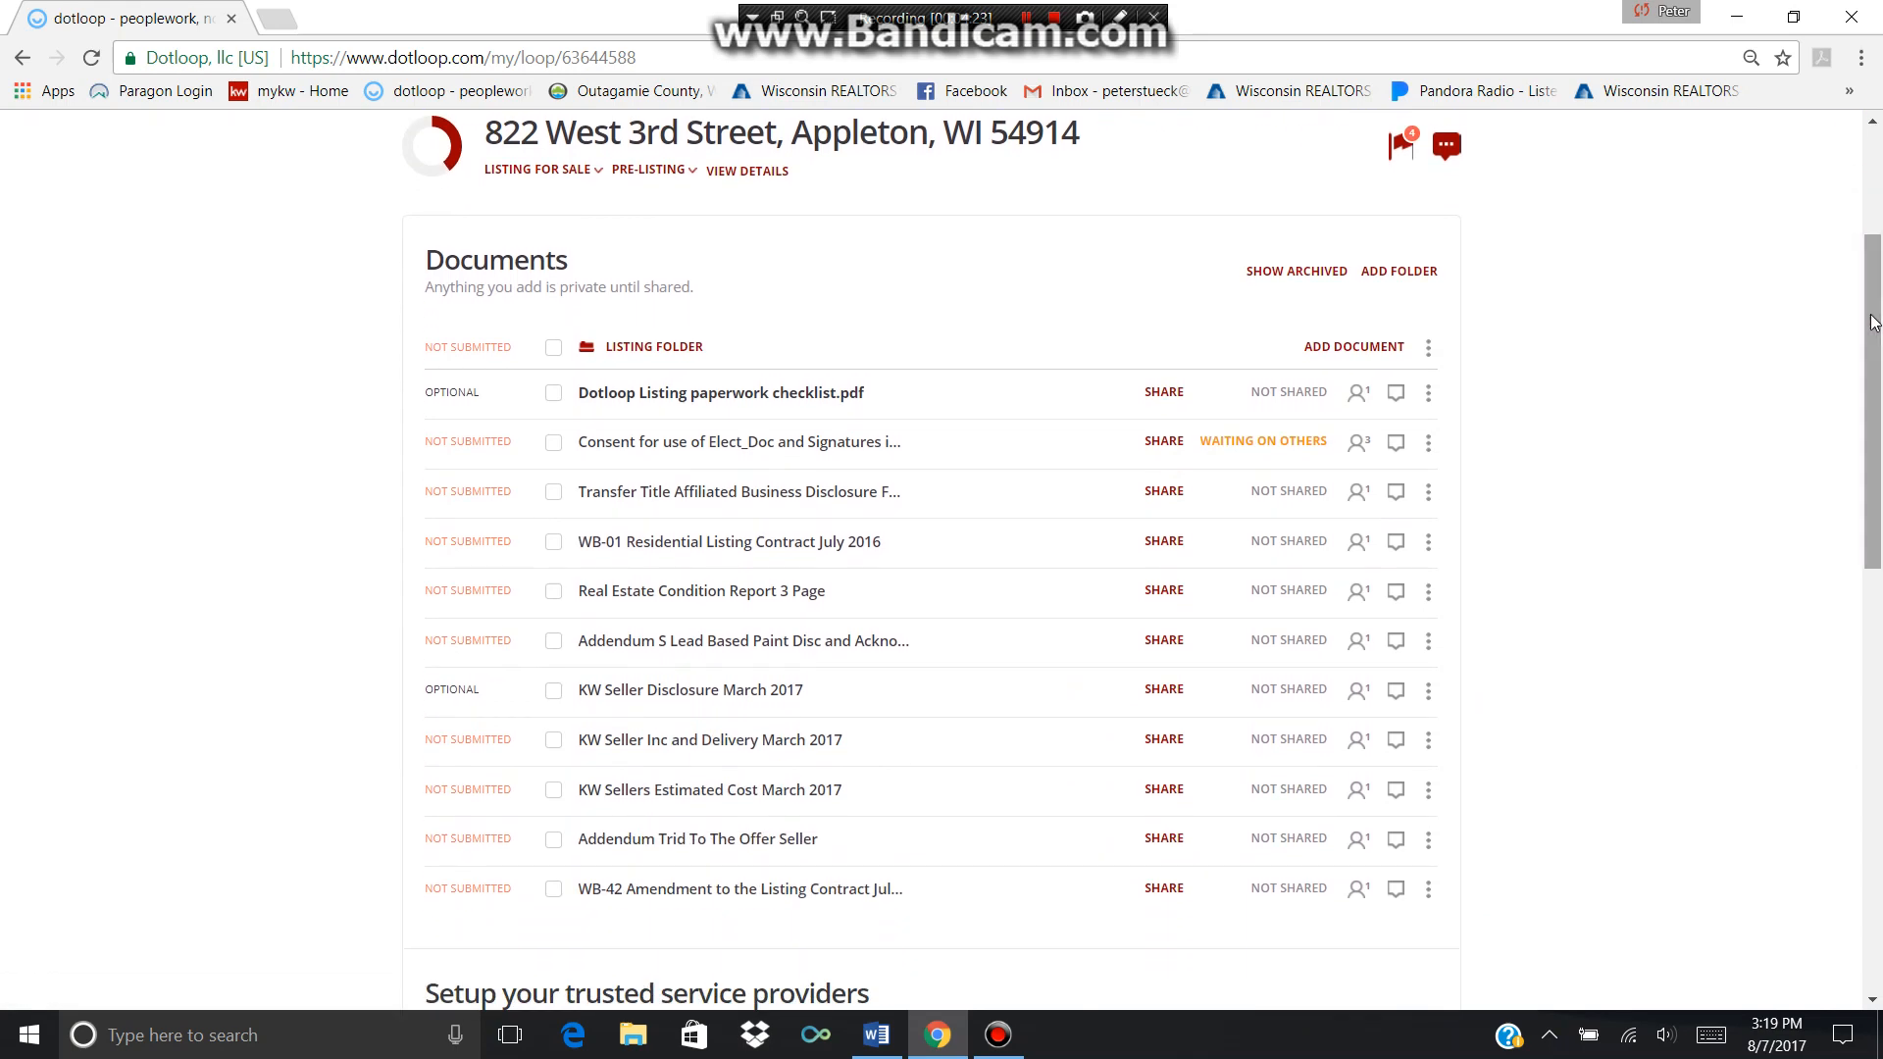
click(553, 499)
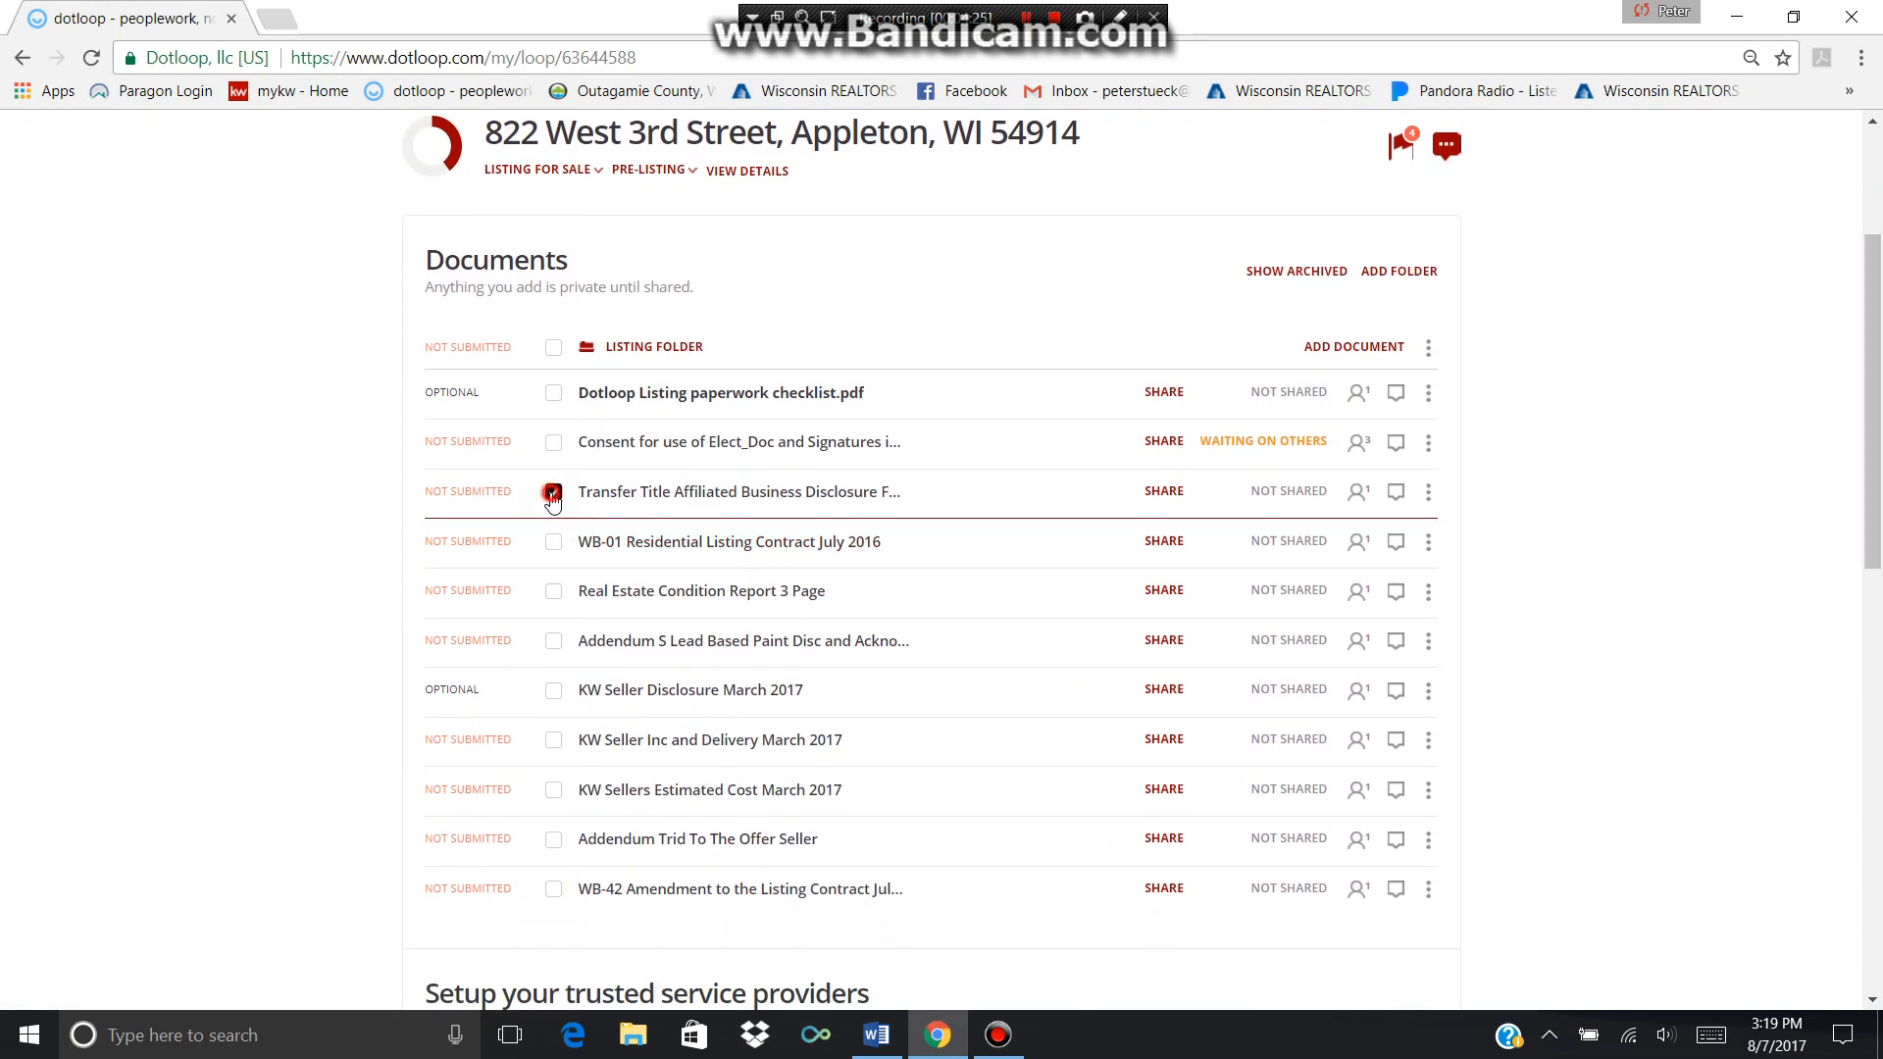
click(554, 545)
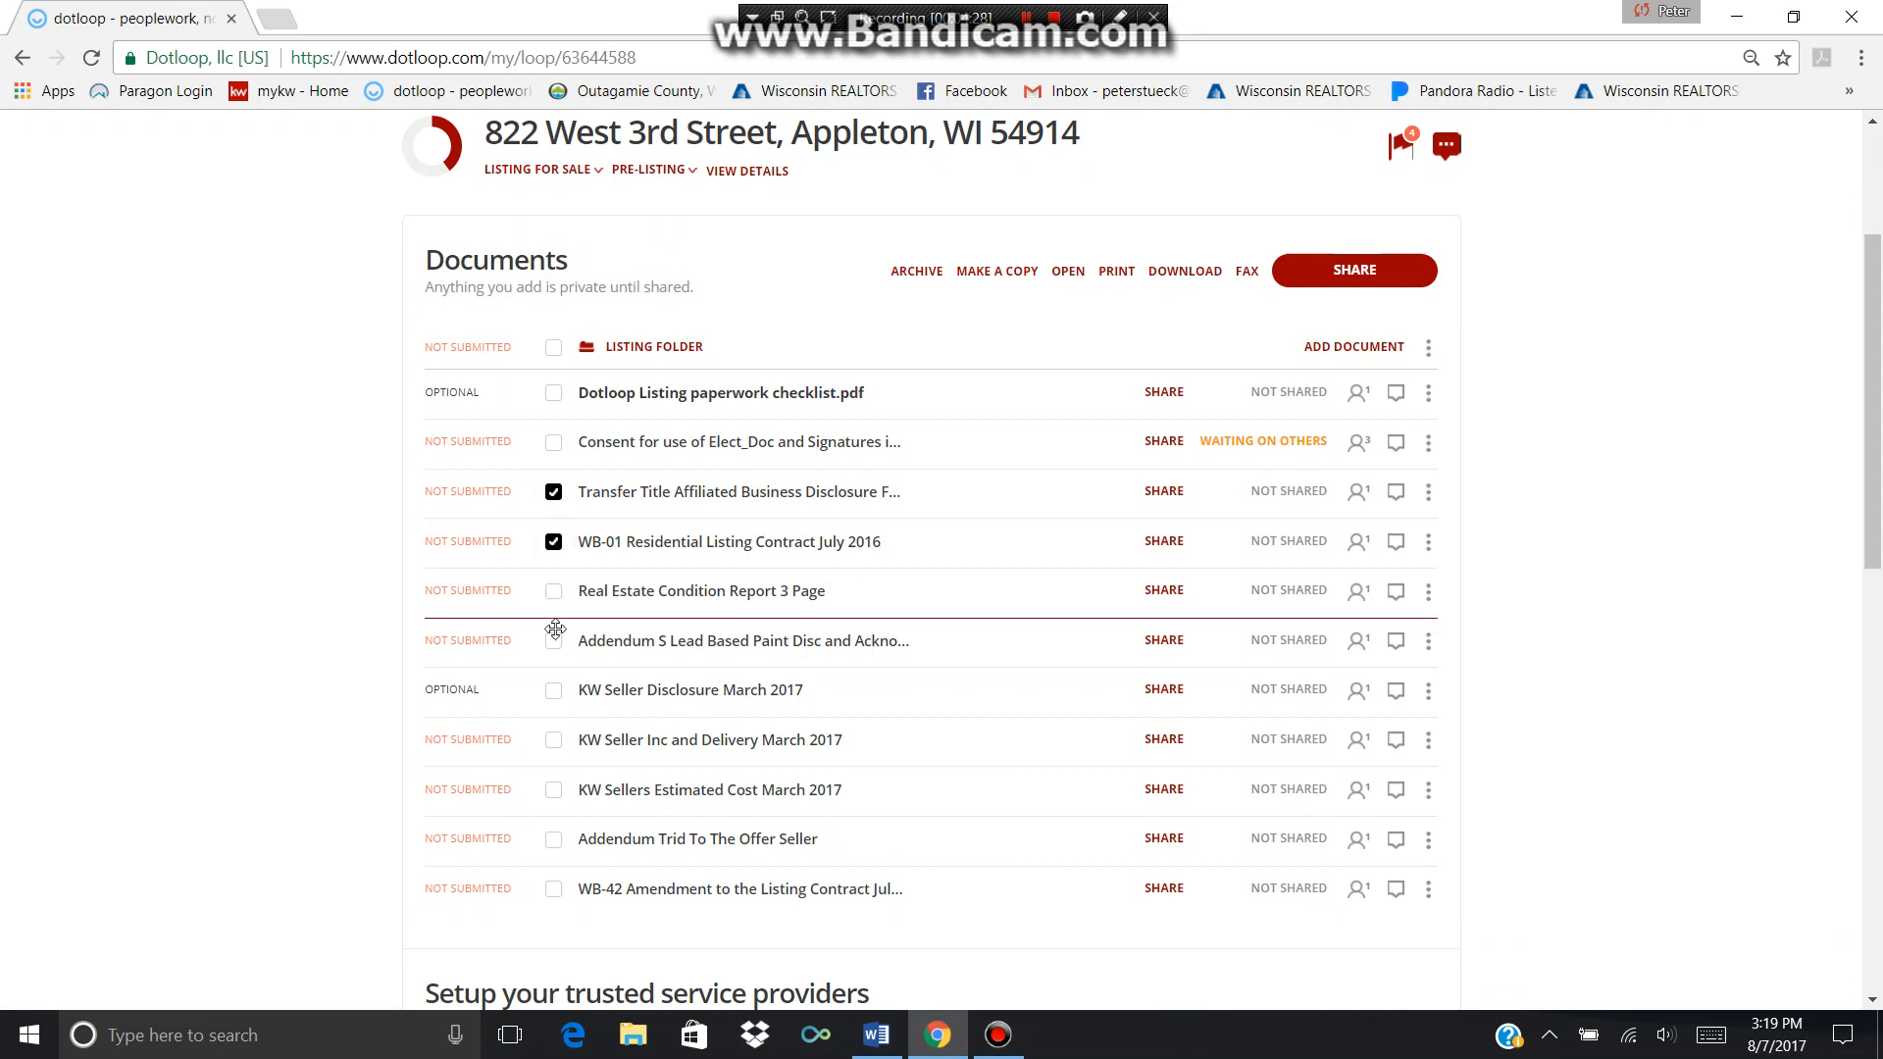
click(554, 693)
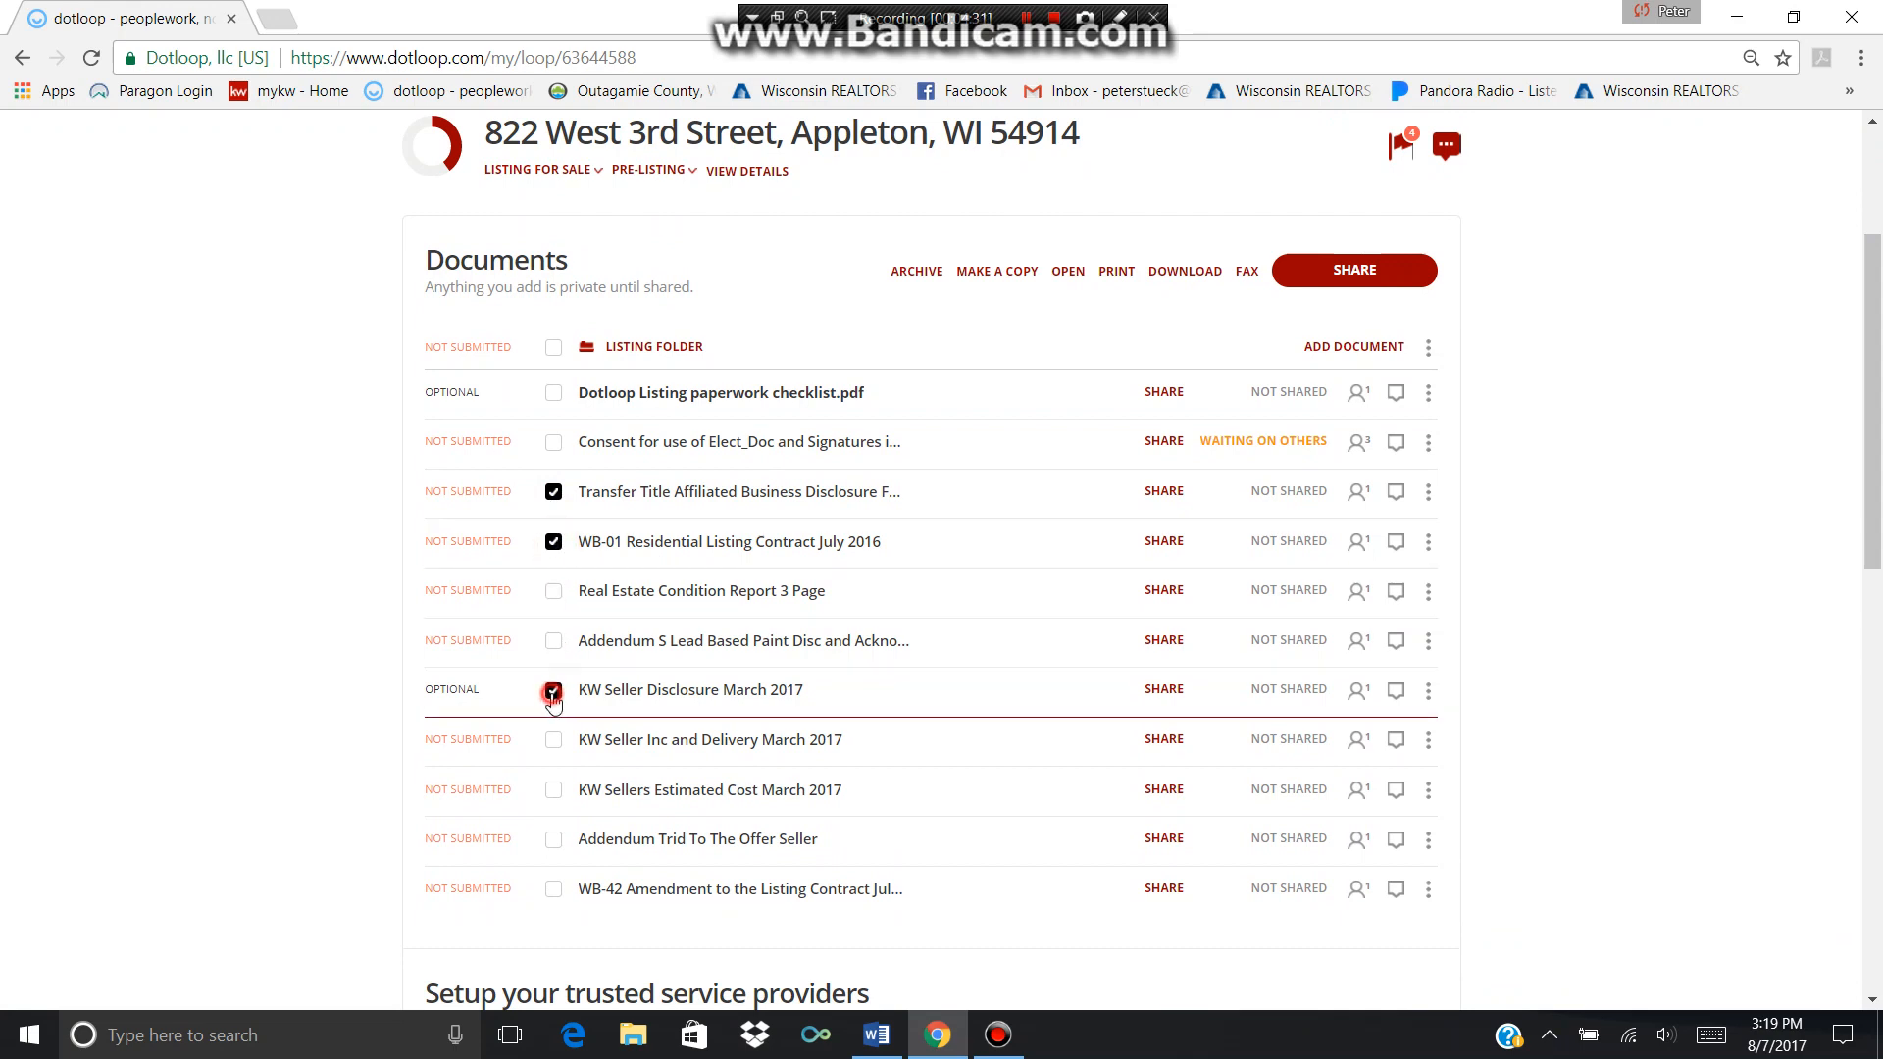
click(554, 792)
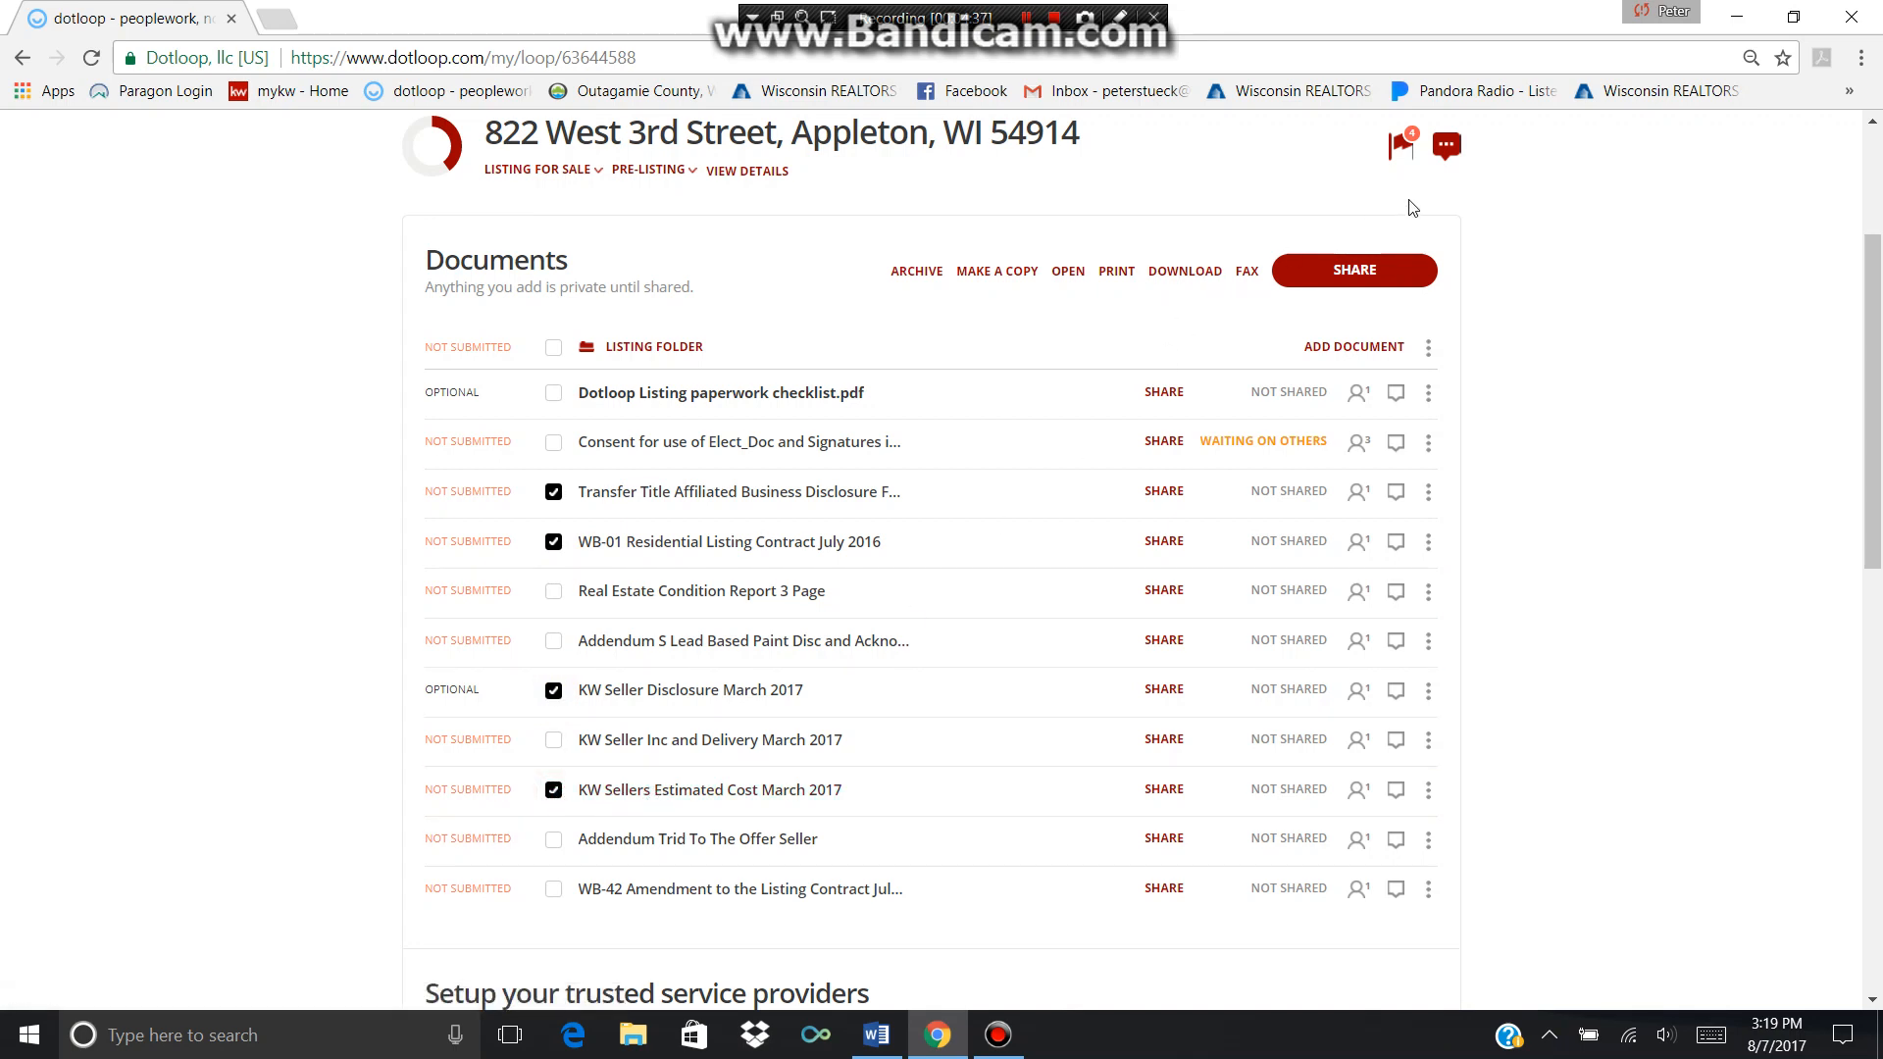
click(1367, 270)
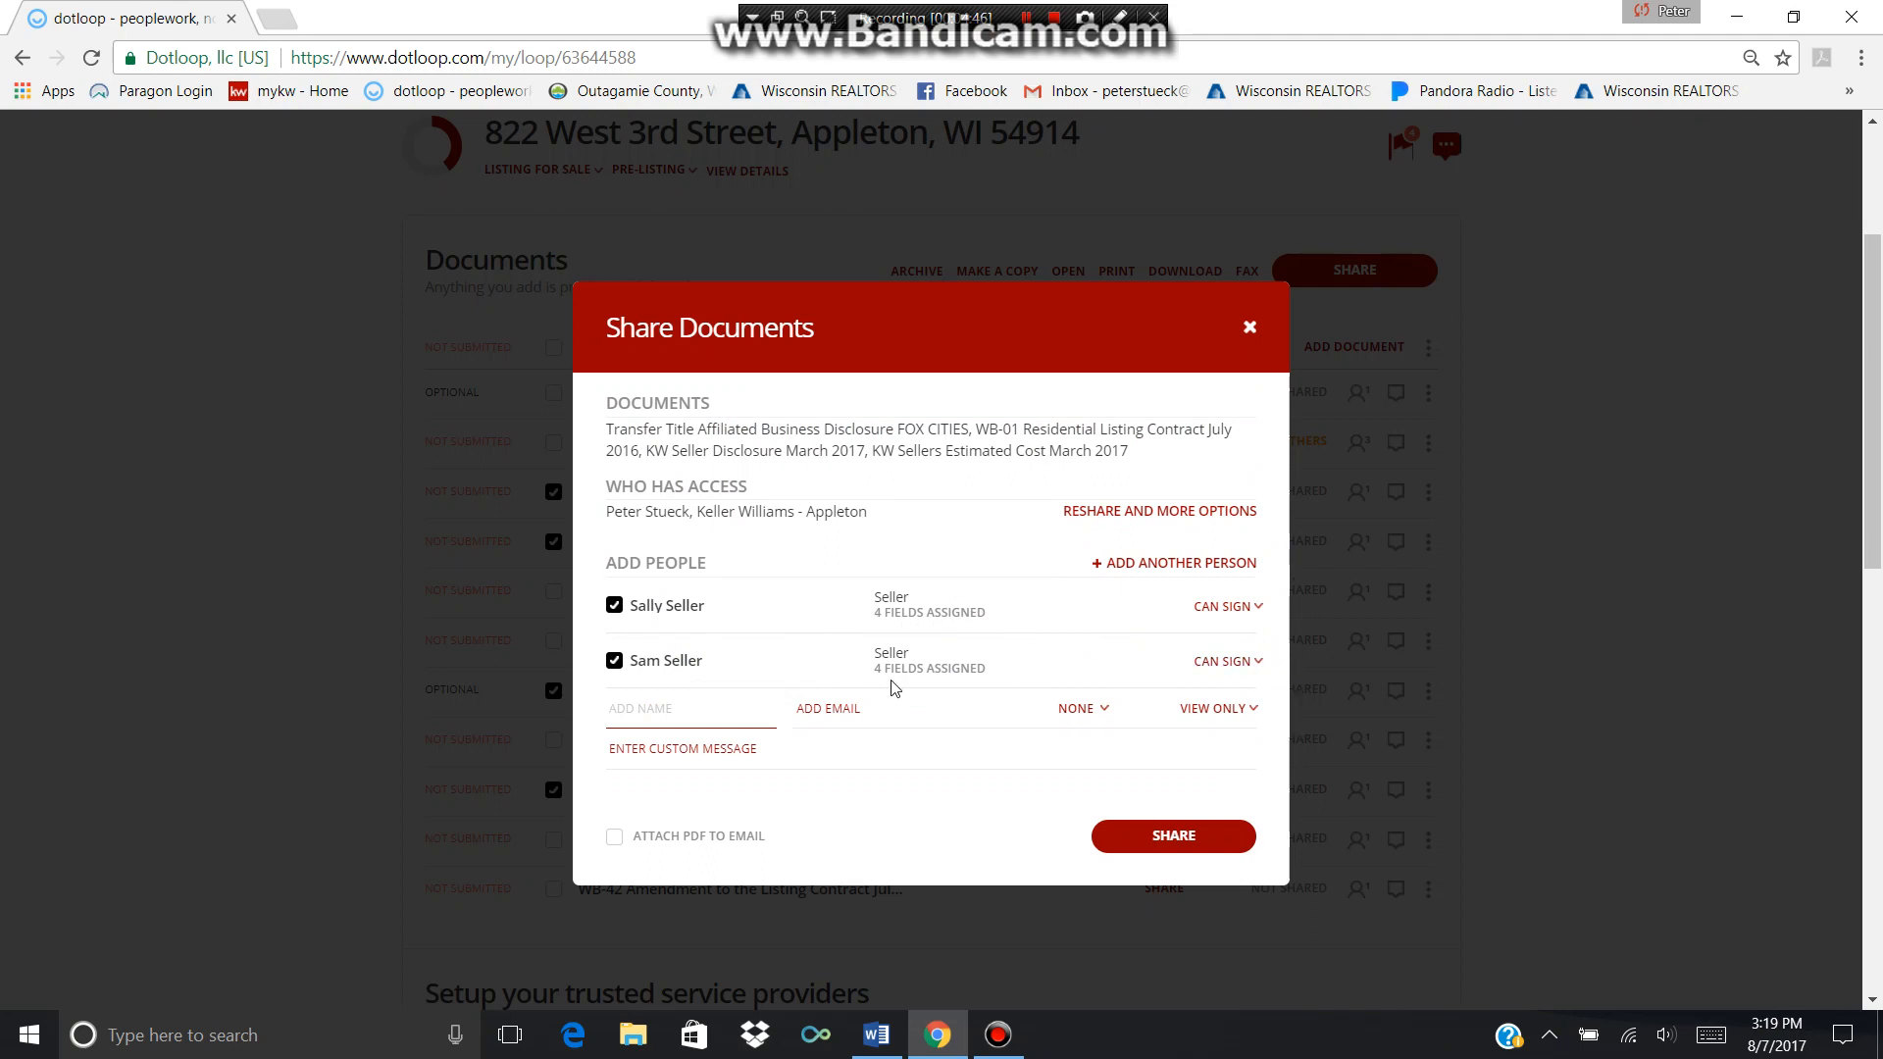
Write a custom message greeting both sellers, saying "please sign and return", signed with the agent's first name.
click(775, 757)
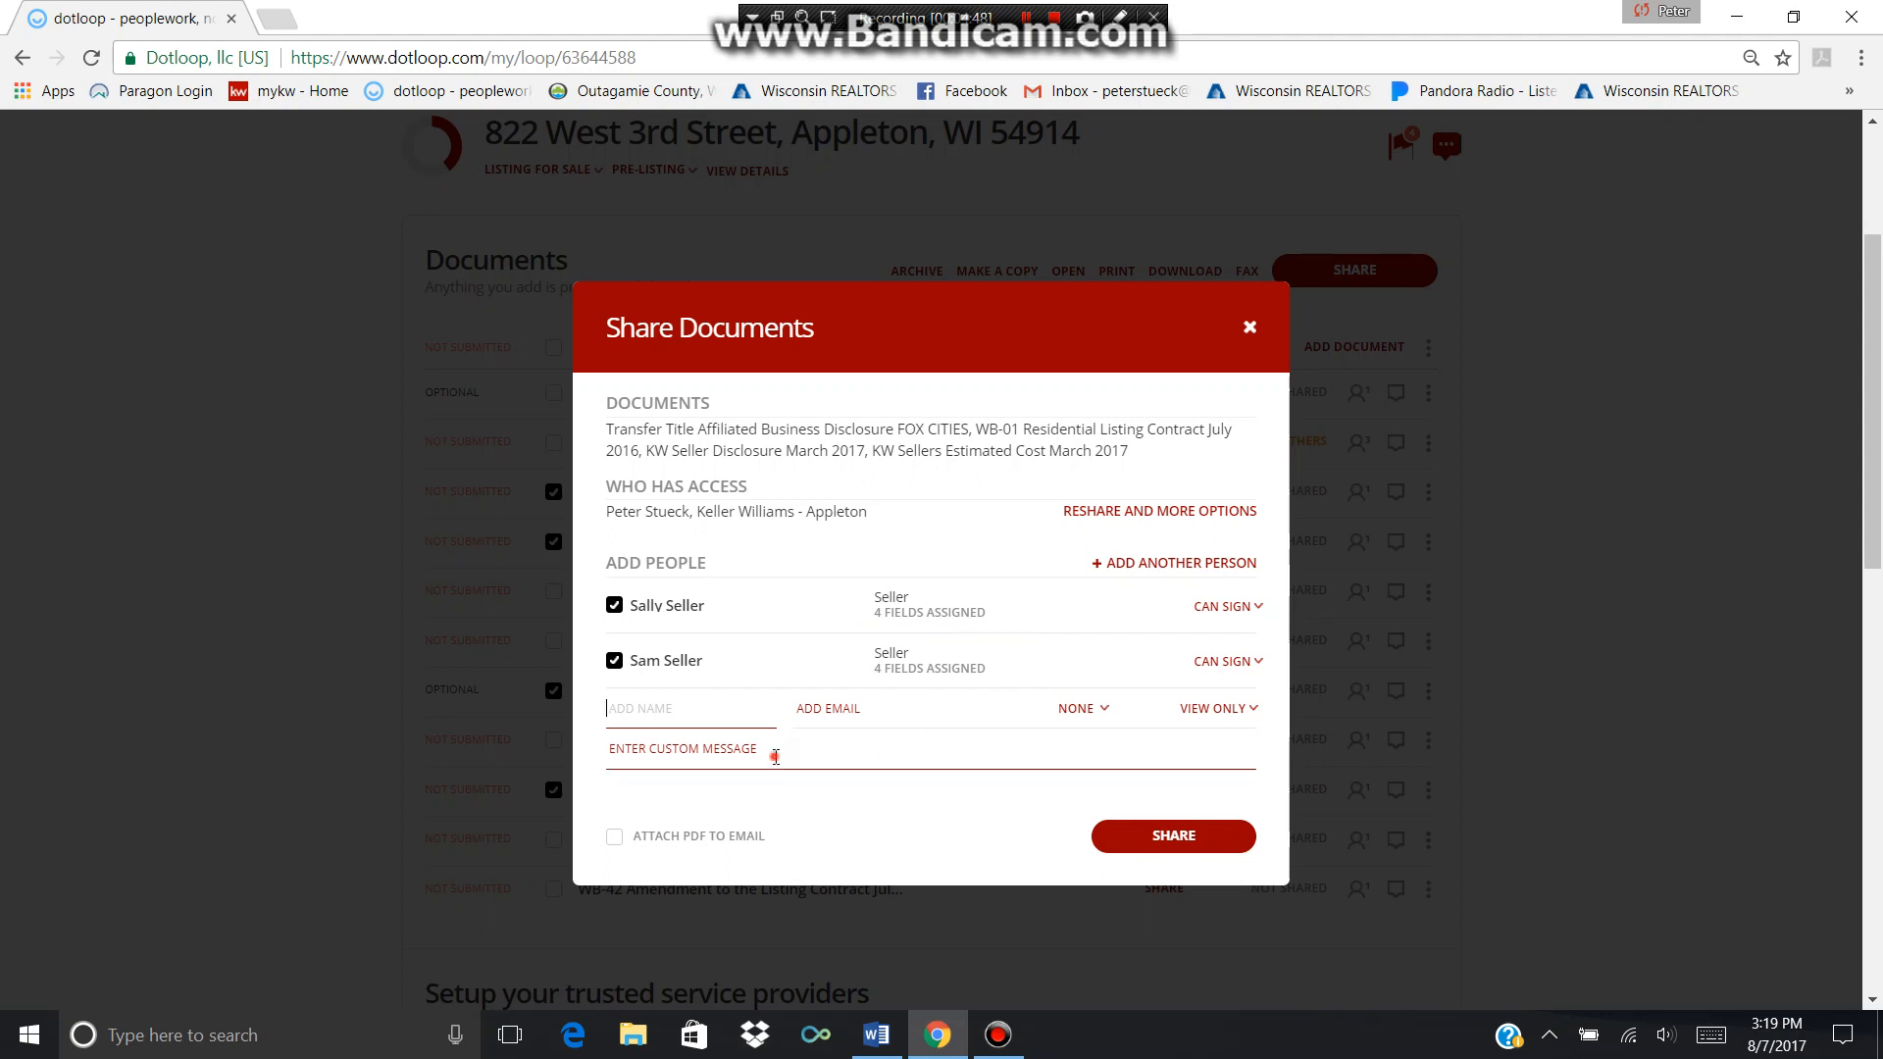
text(message)
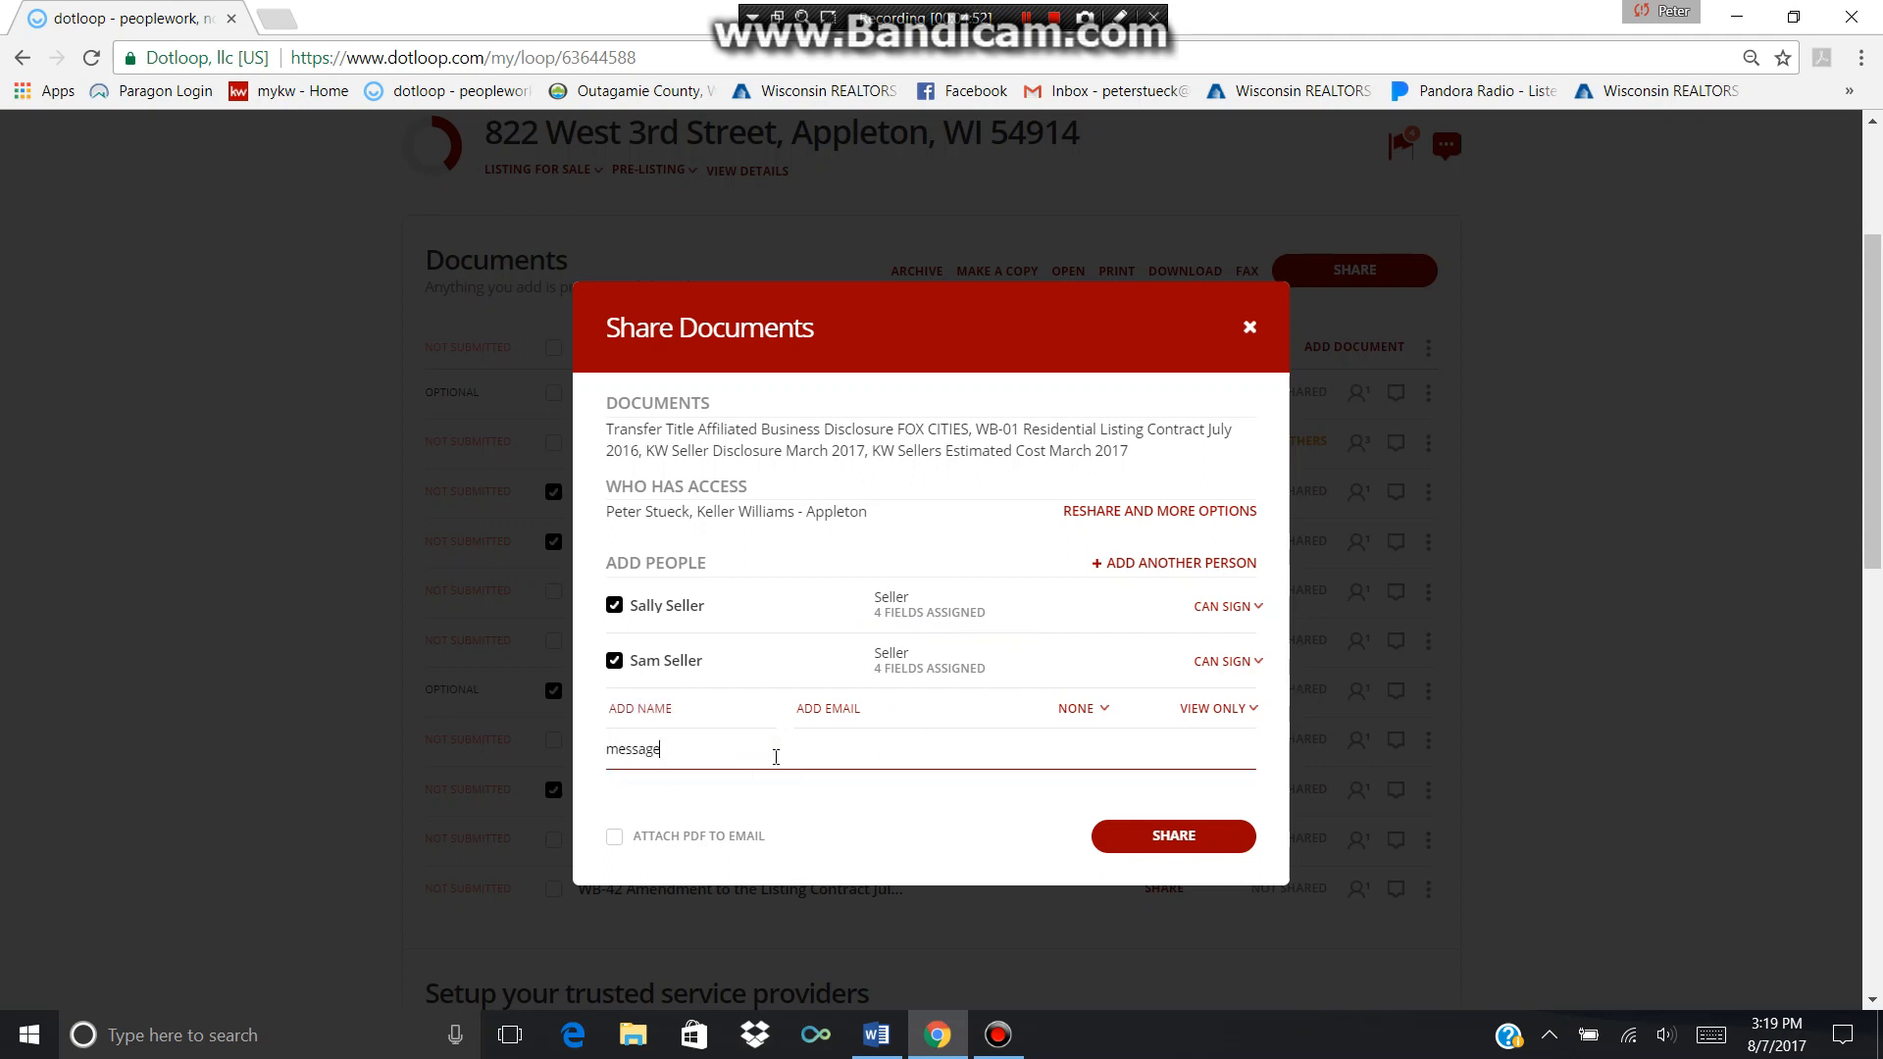
key(BackSpace)
key(BackSpace)
key(BackSpace)
key(BackSpace)
key(BackSpace)
key(BackSpace)
text(Hi Sam and Sally,  please sign and ret)
text(urn)
key(Return)
key(Return)
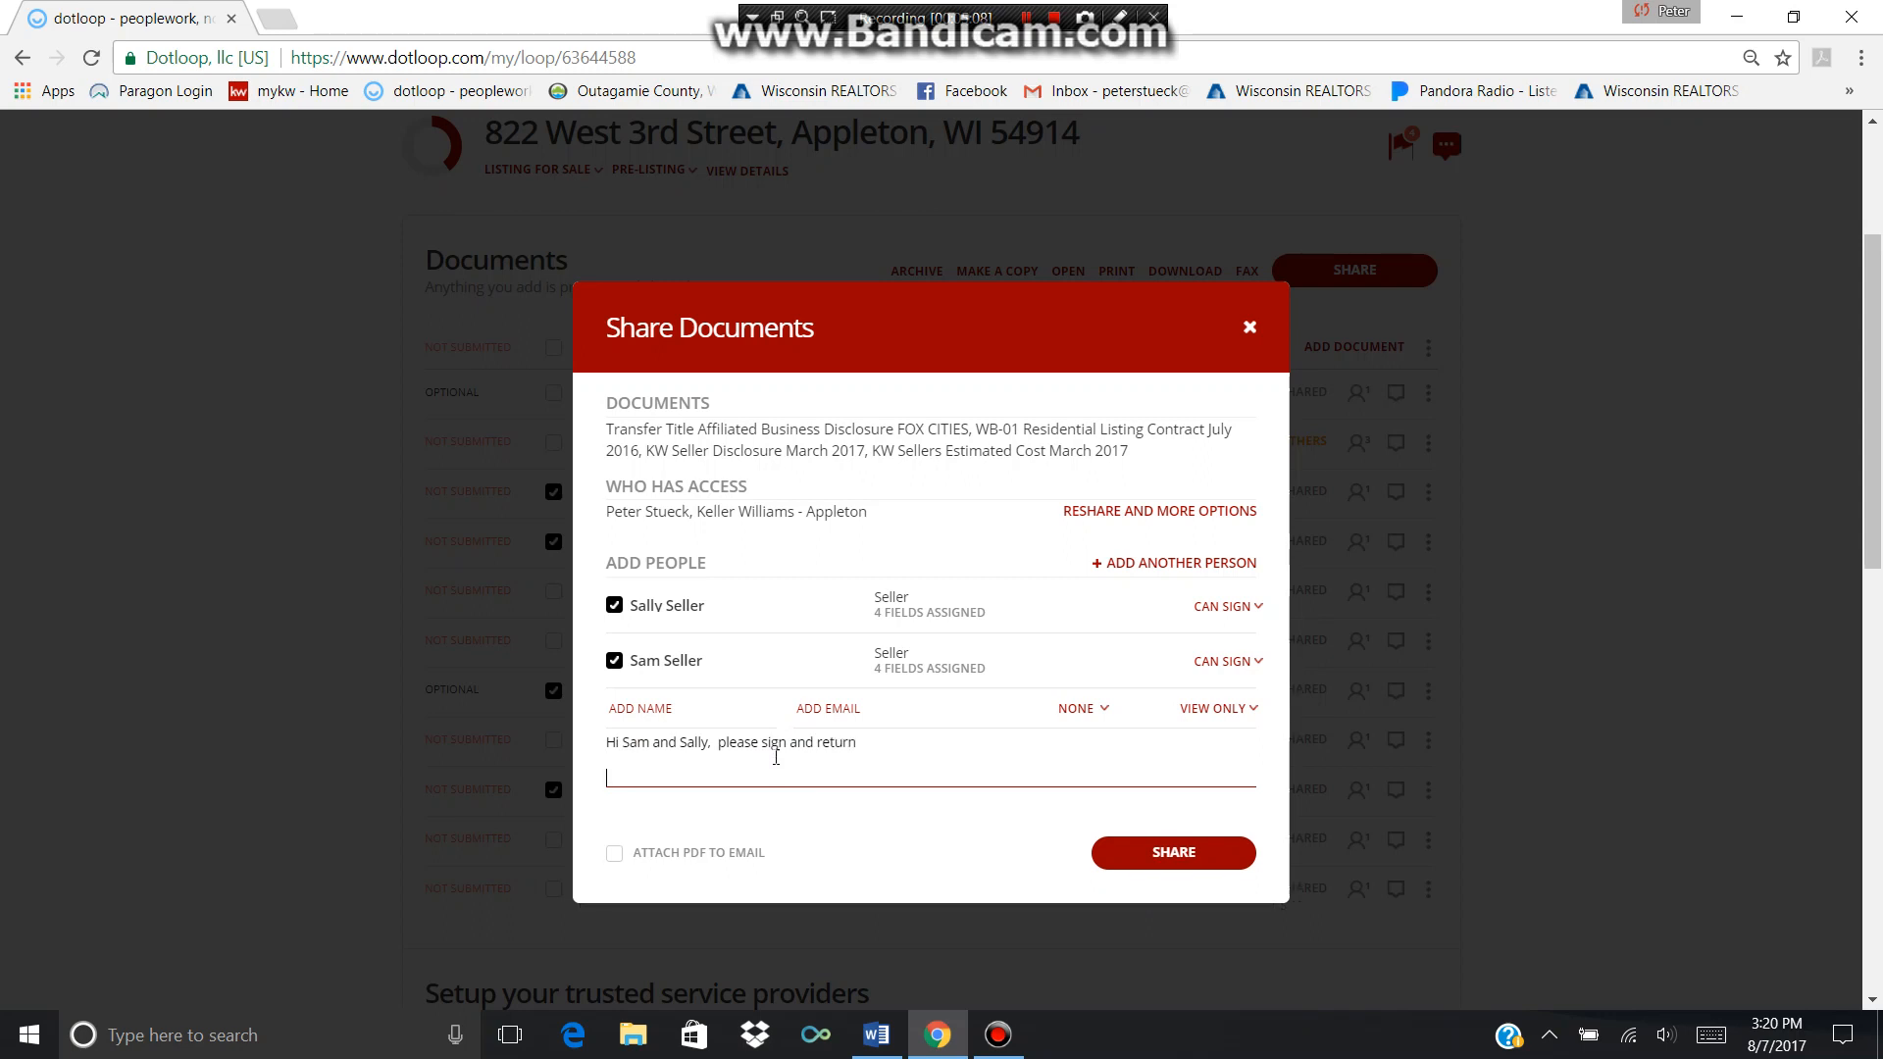
text(Peter)
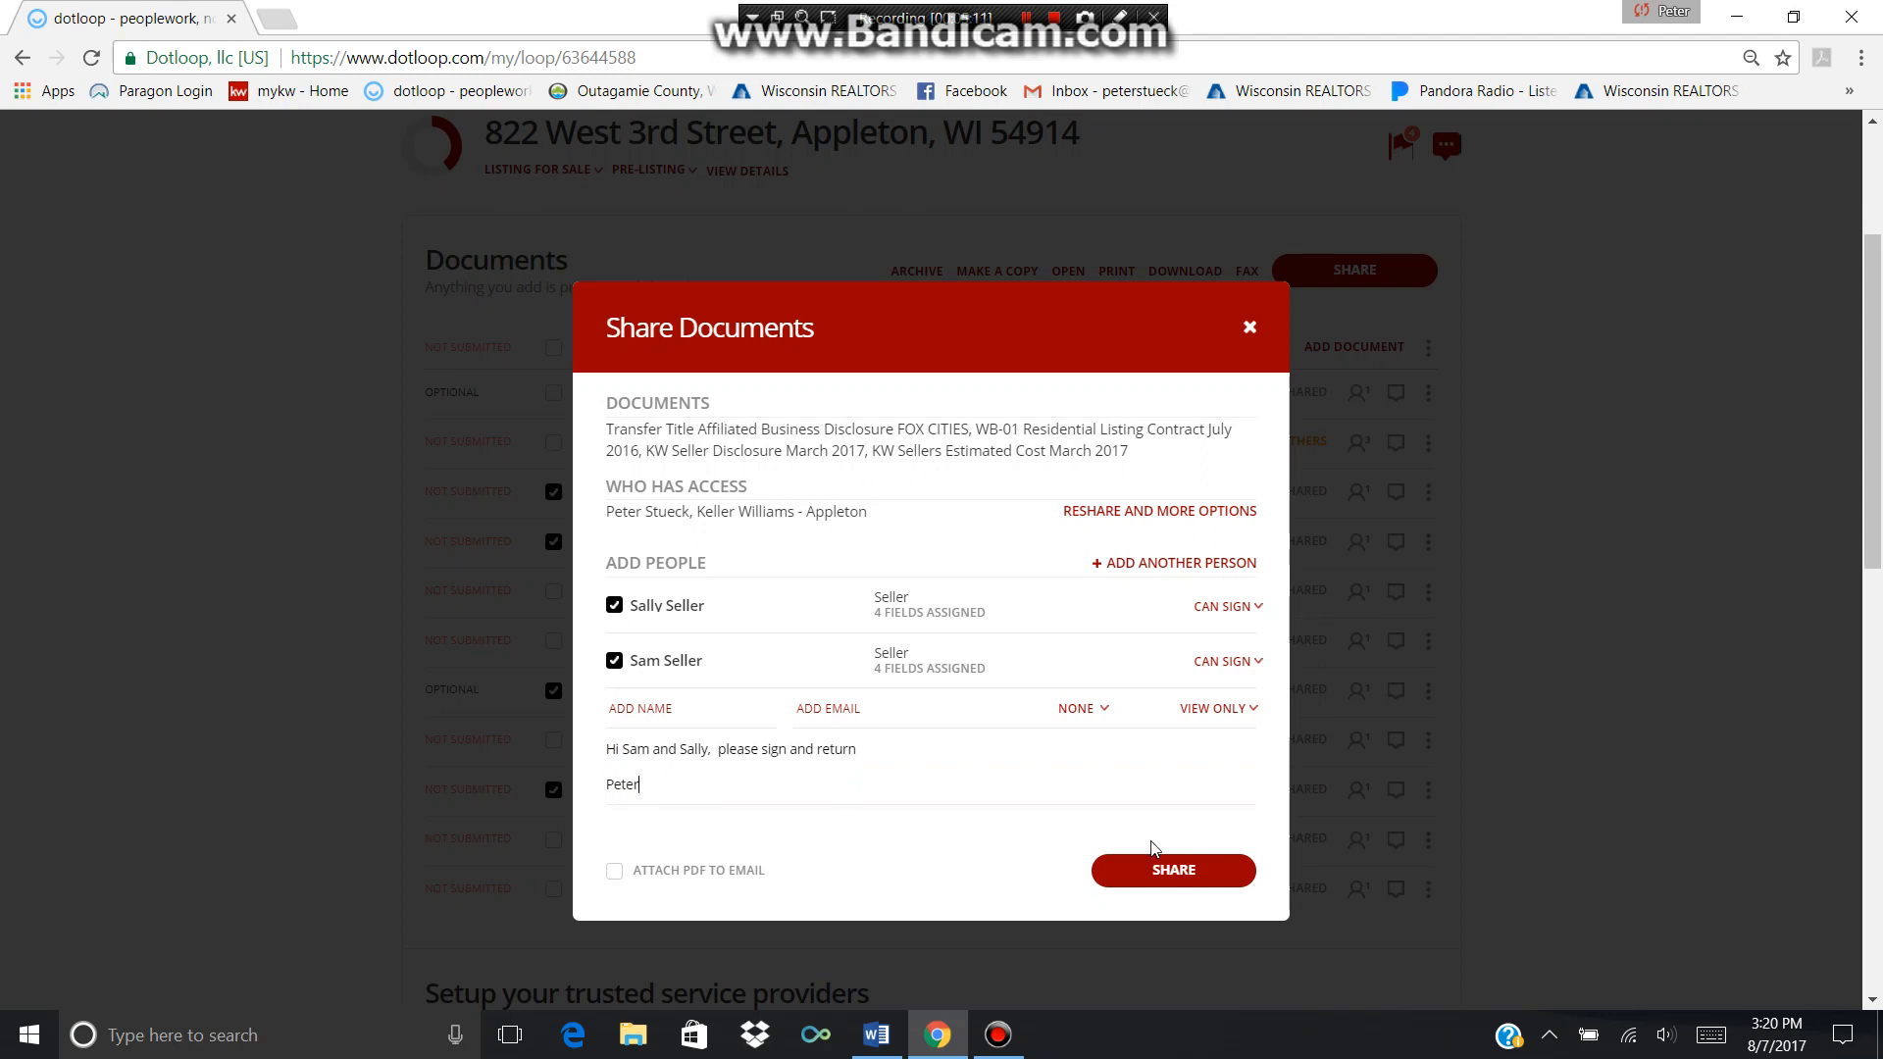
Share the four documents with both sellers, finish the sharing dialog and clear the documents' selection in the loop.
click(1170, 868)
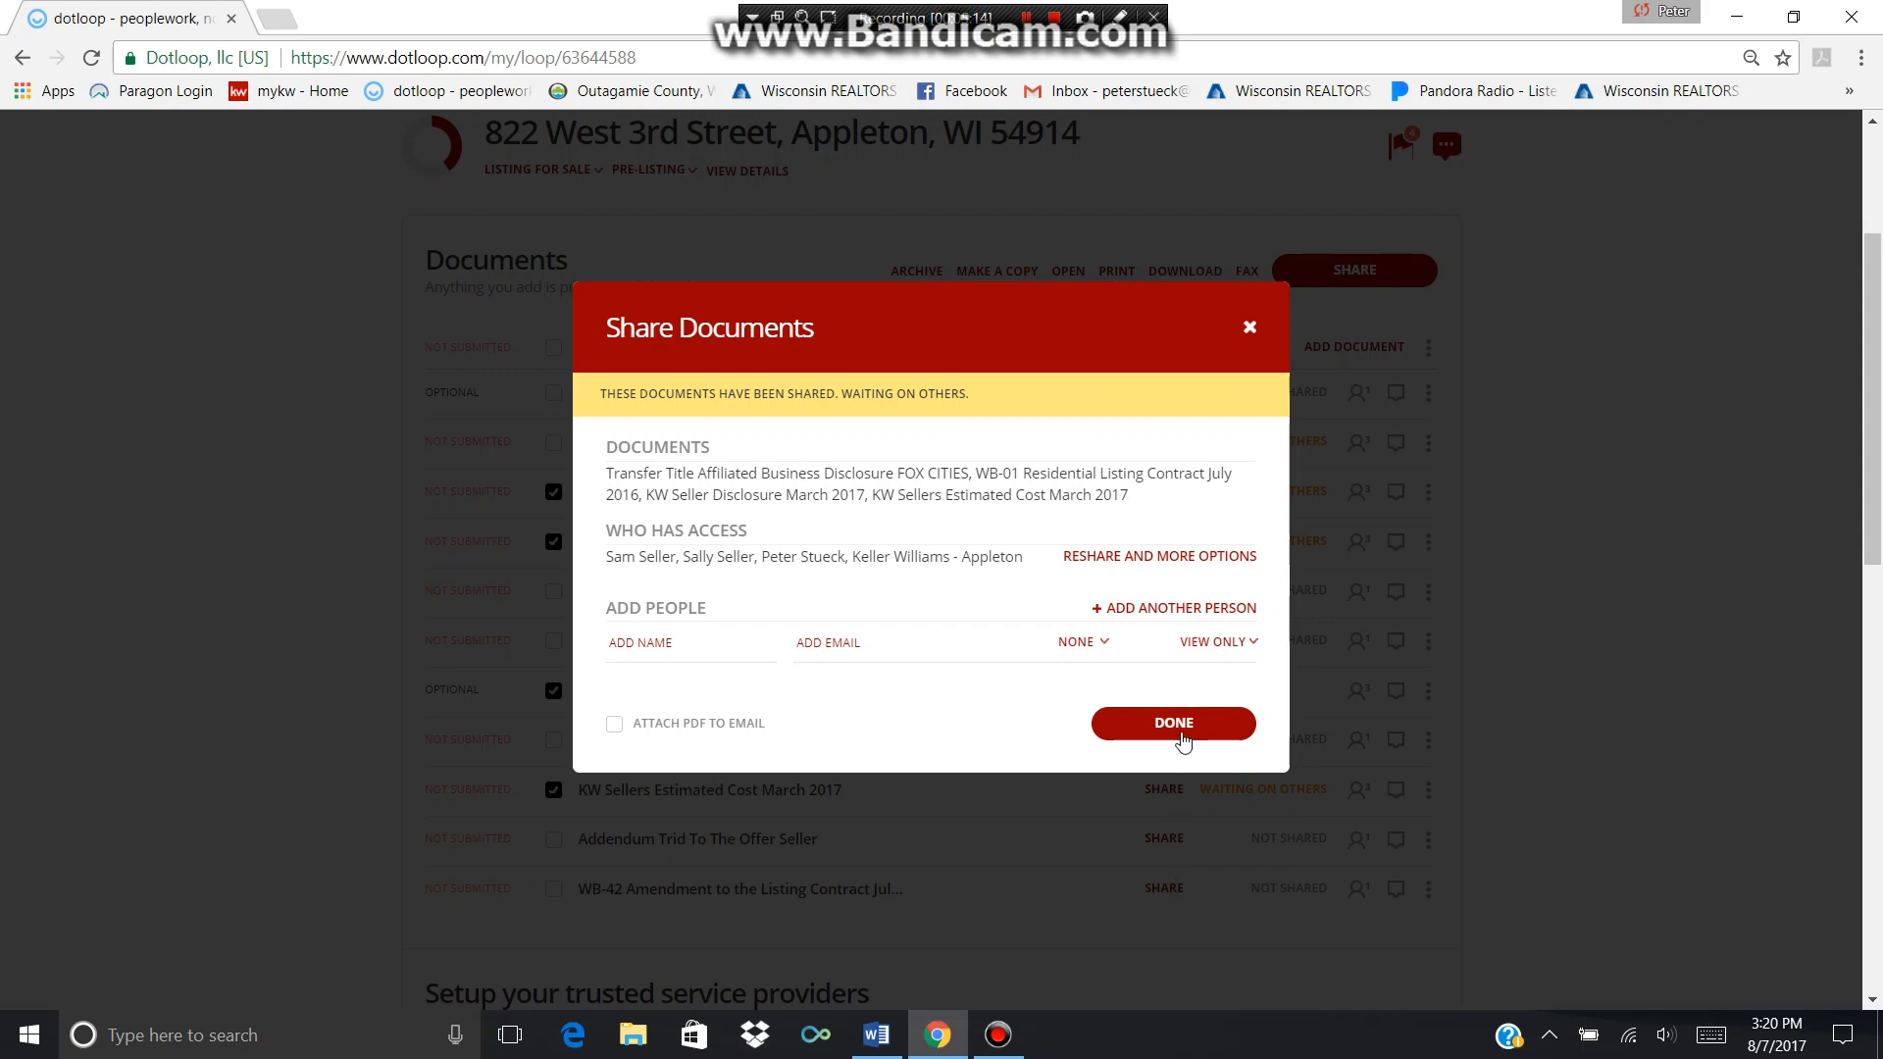
click(1181, 734)
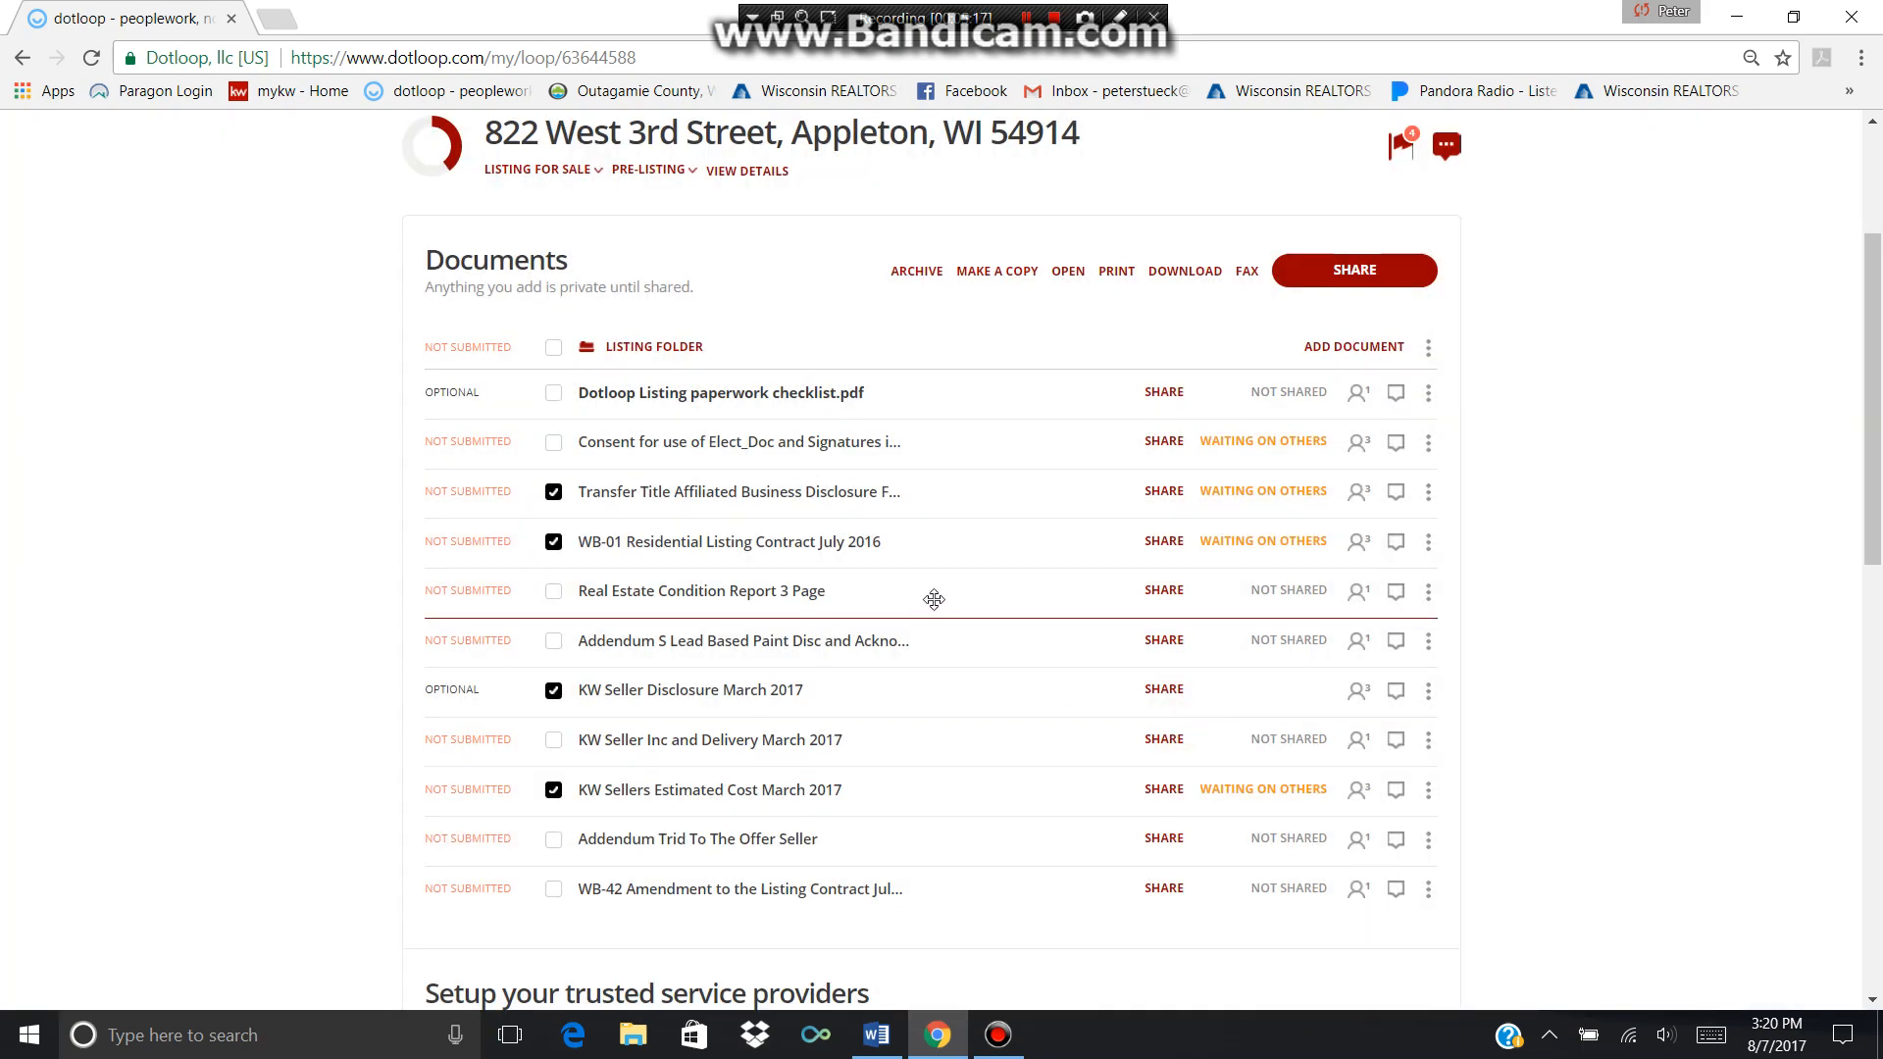
click(554, 498)
click(555, 541)
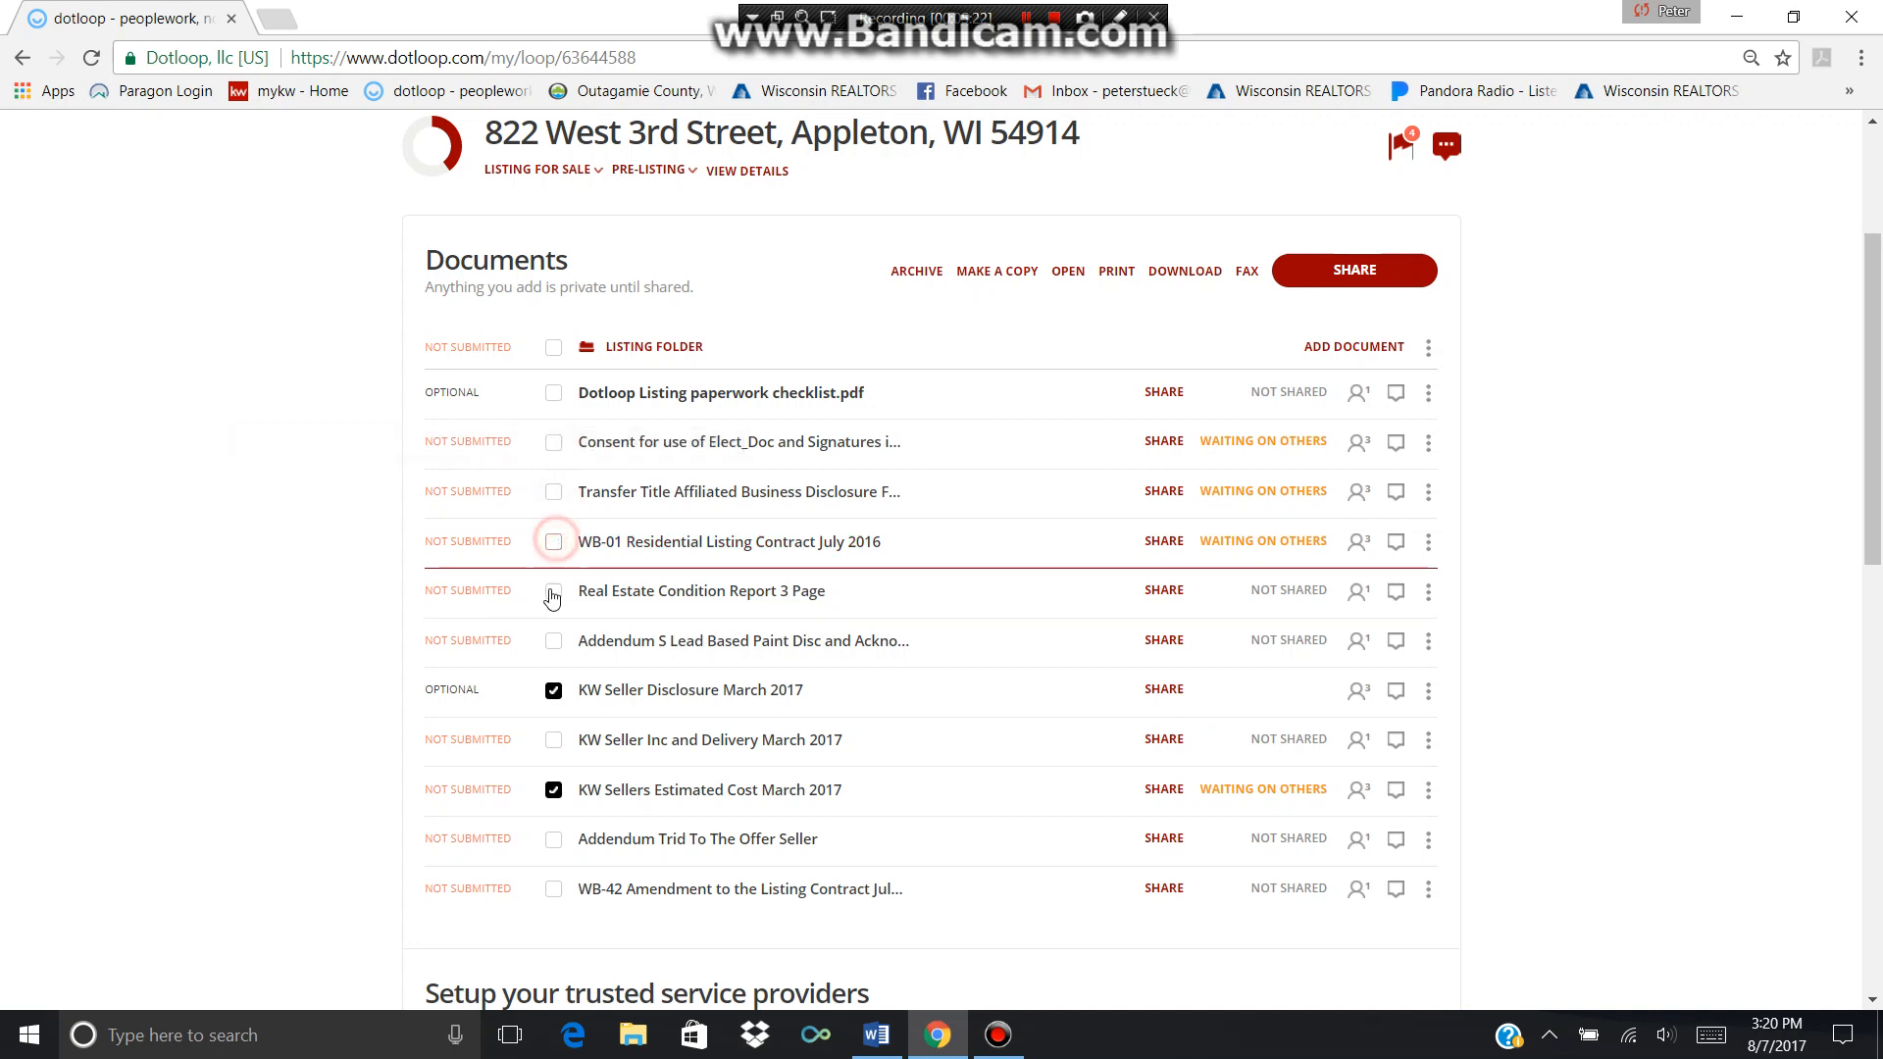
click(553, 691)
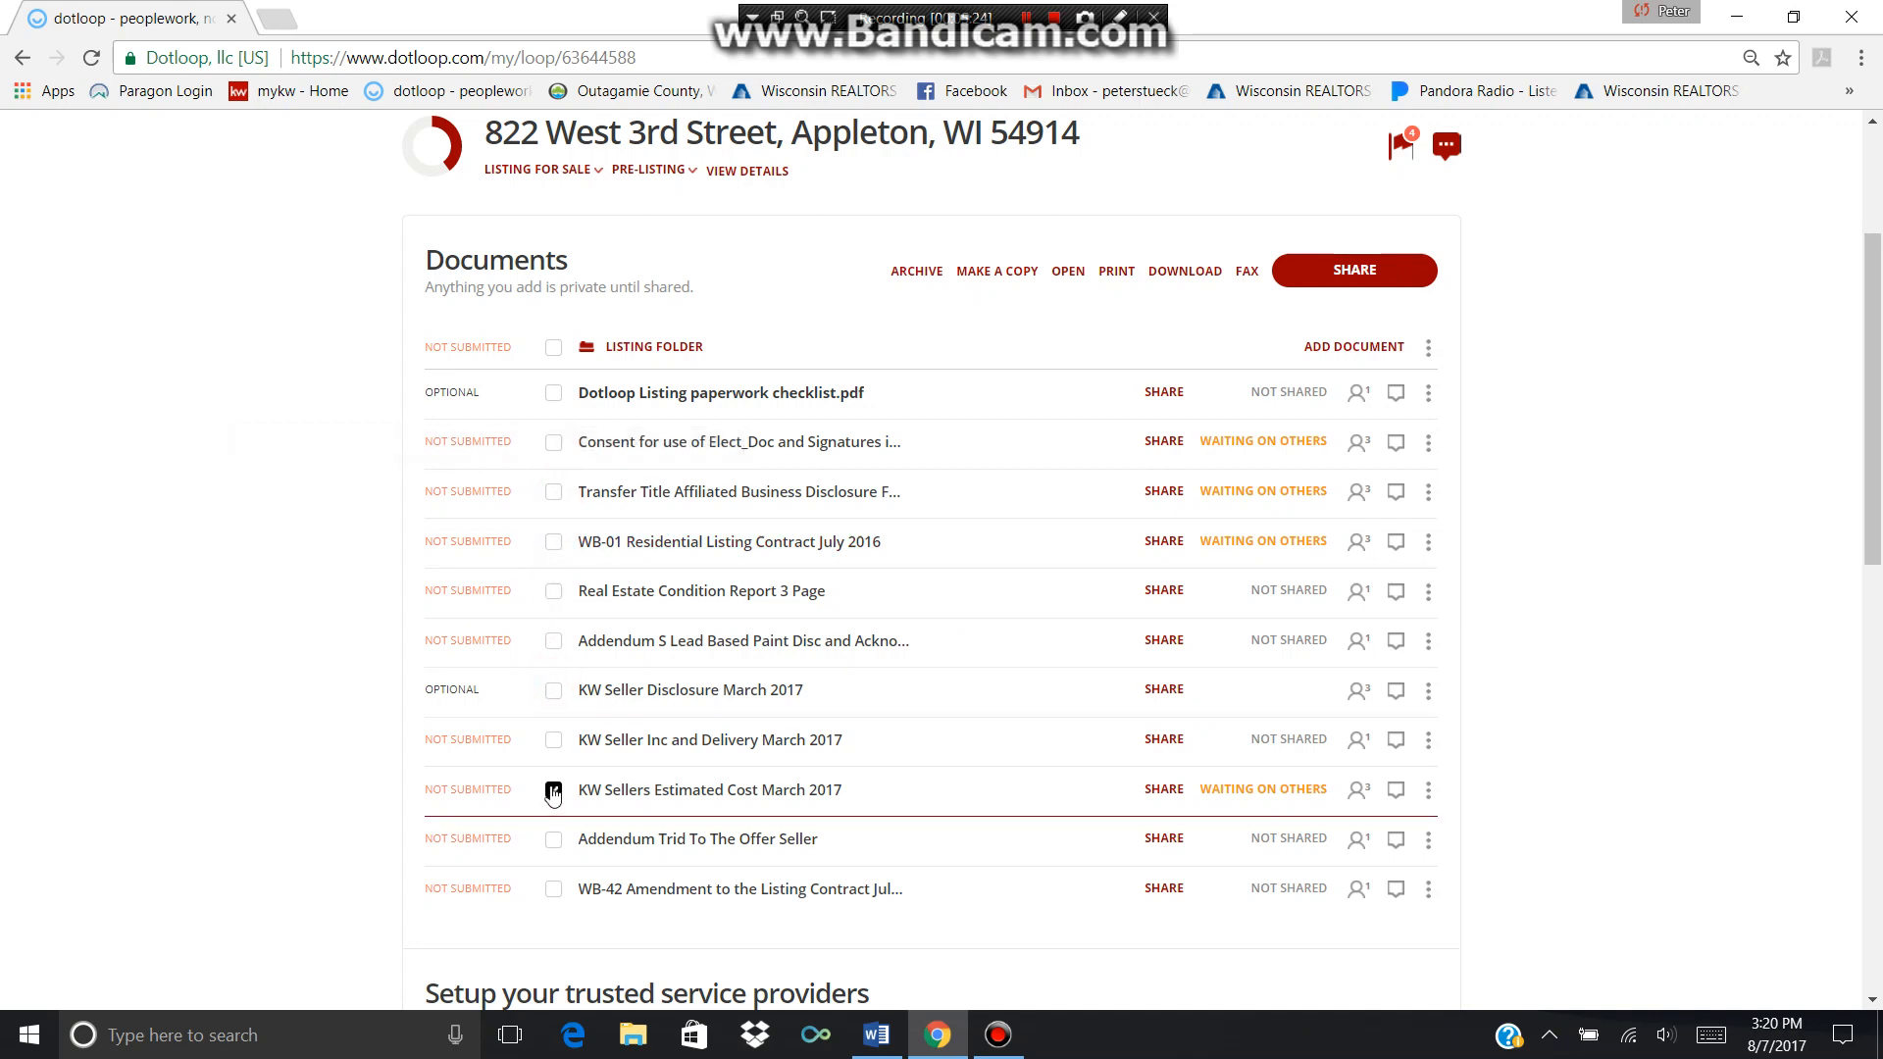
click(553, 791)
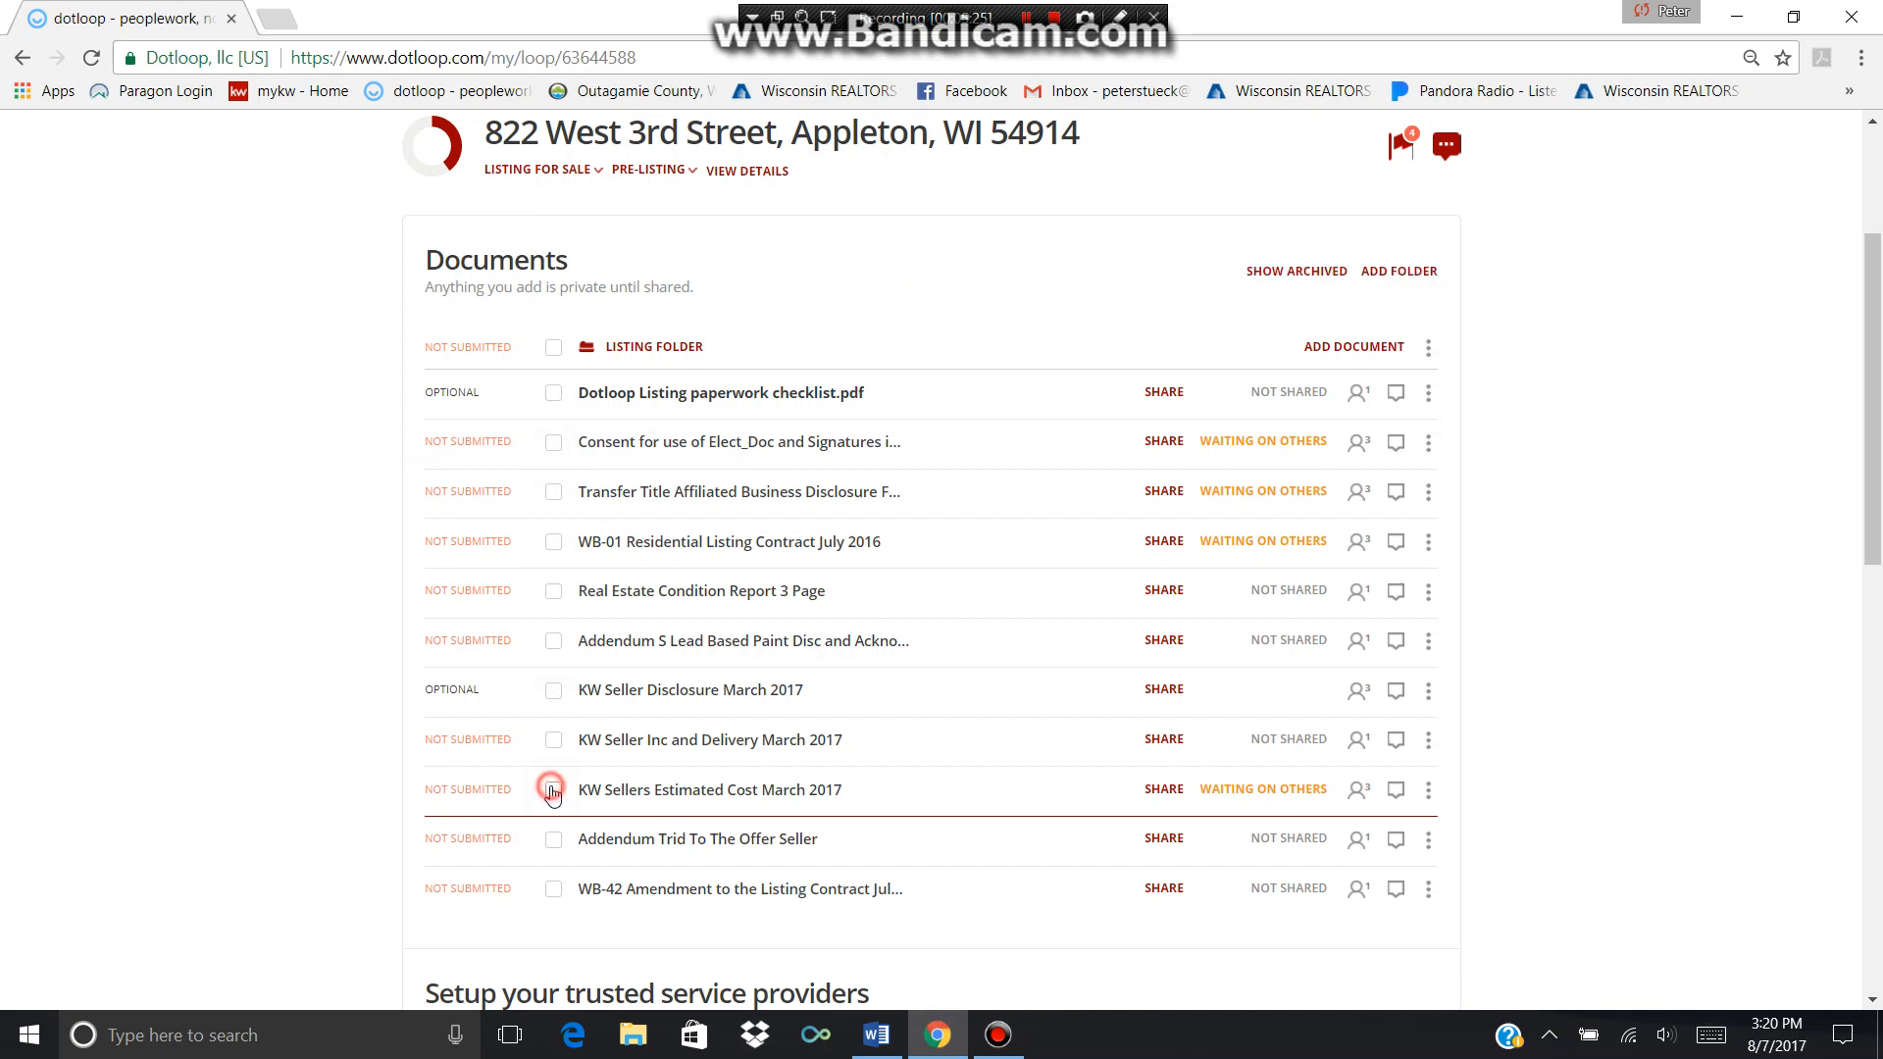
Check the sellers' access levels when sharing the consent document, Real Estate Condition Report and Addendum S together, and close without sharing.
click(554, 443)
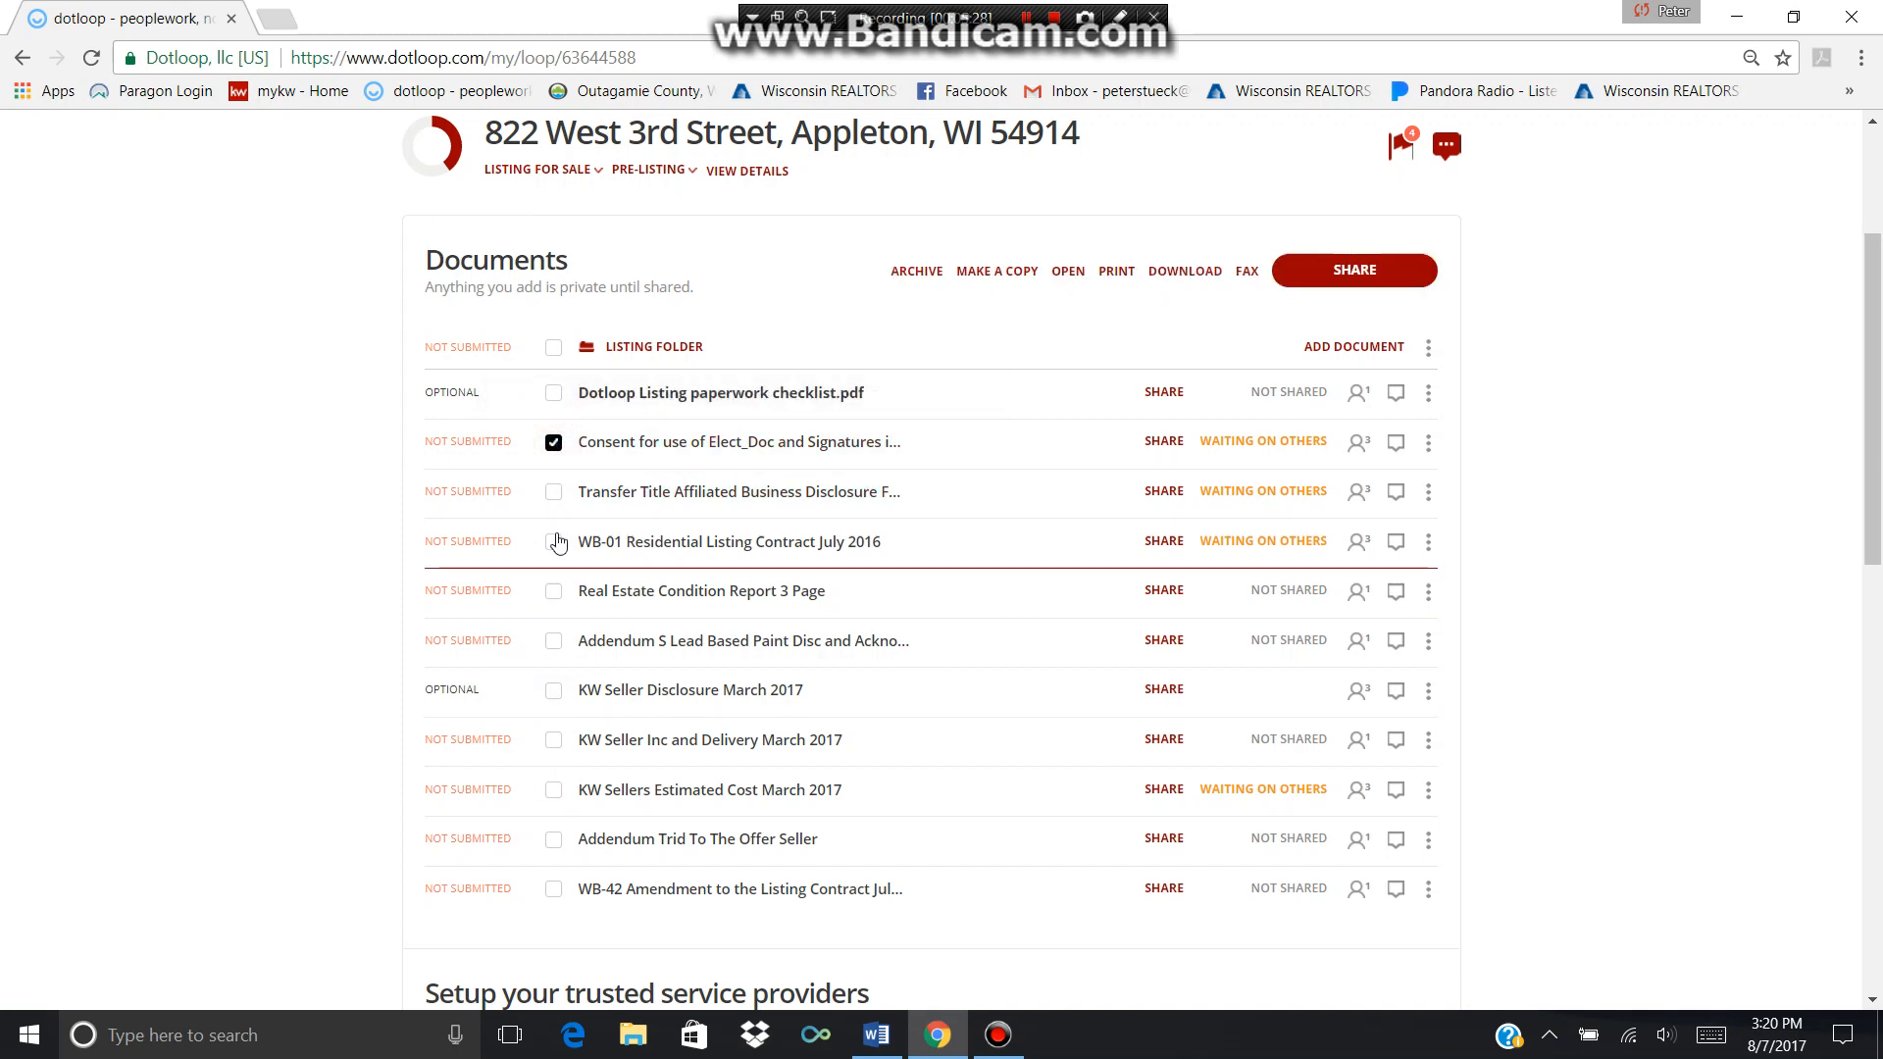
click(554, 593)
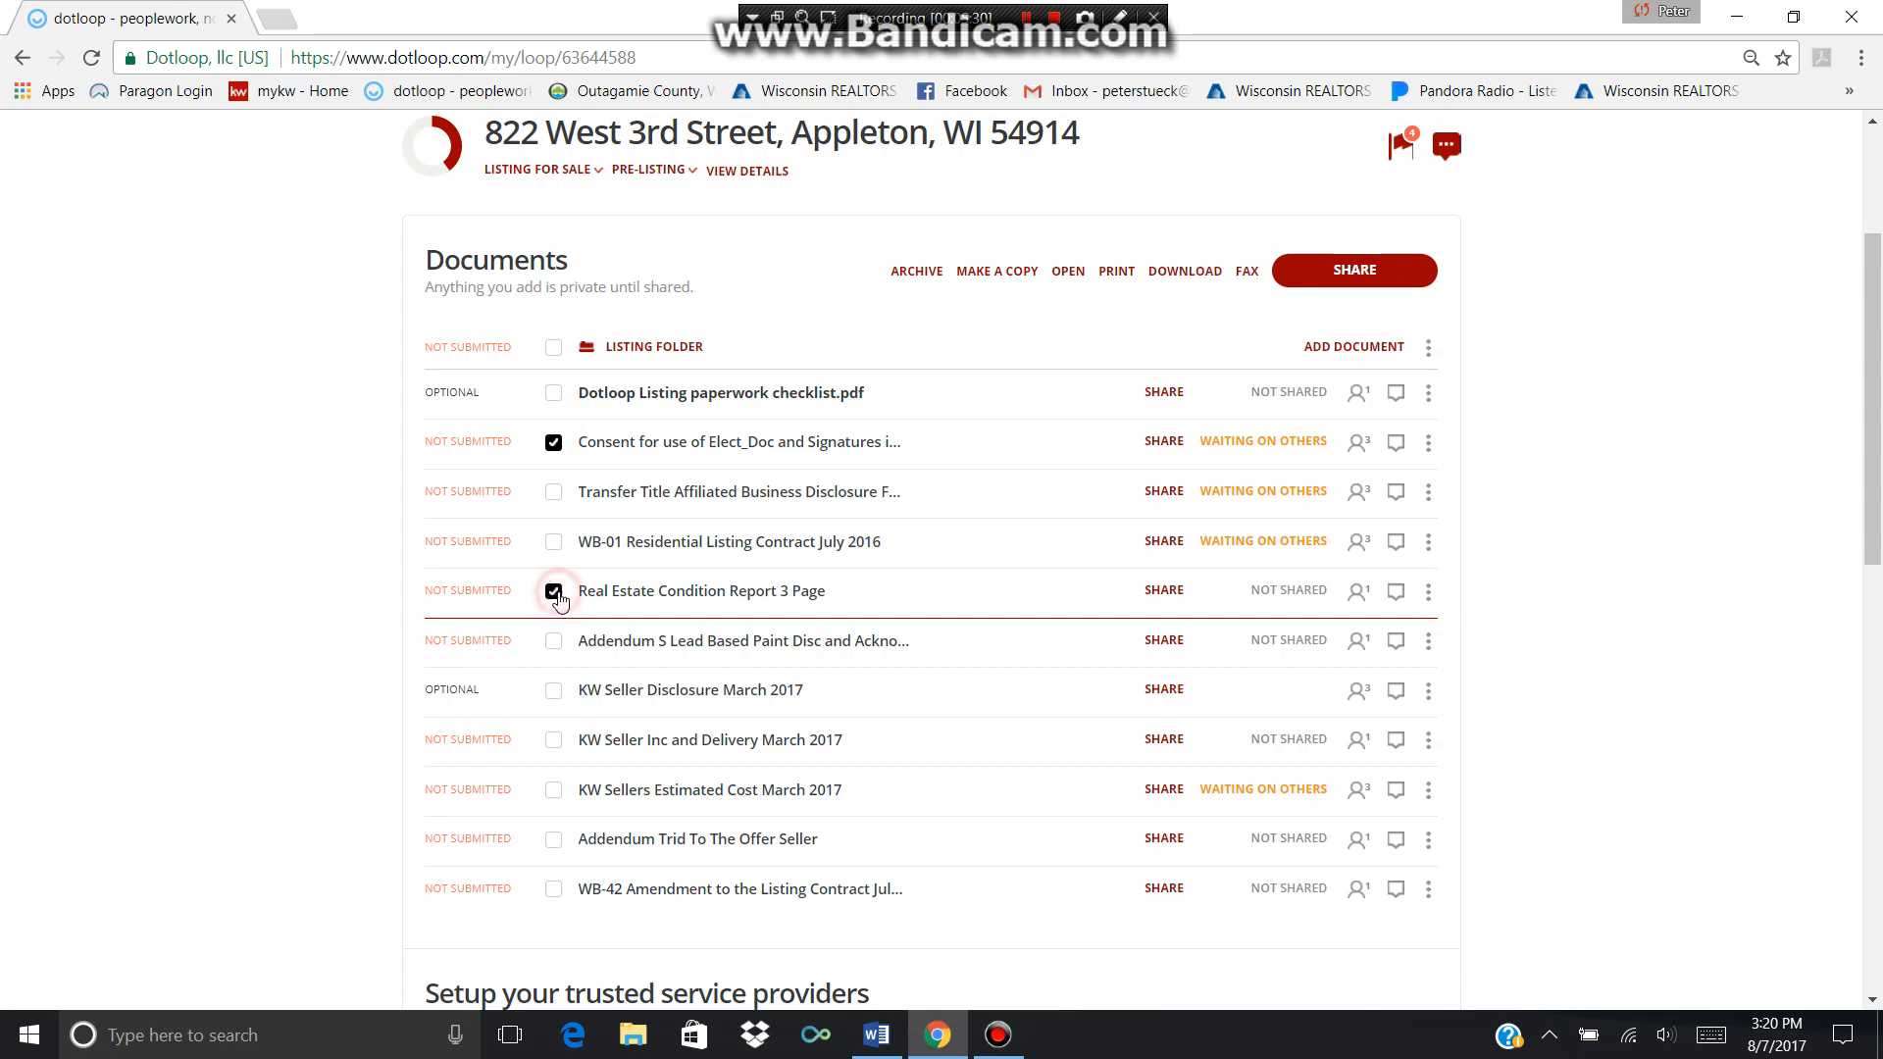
click(553, 642)
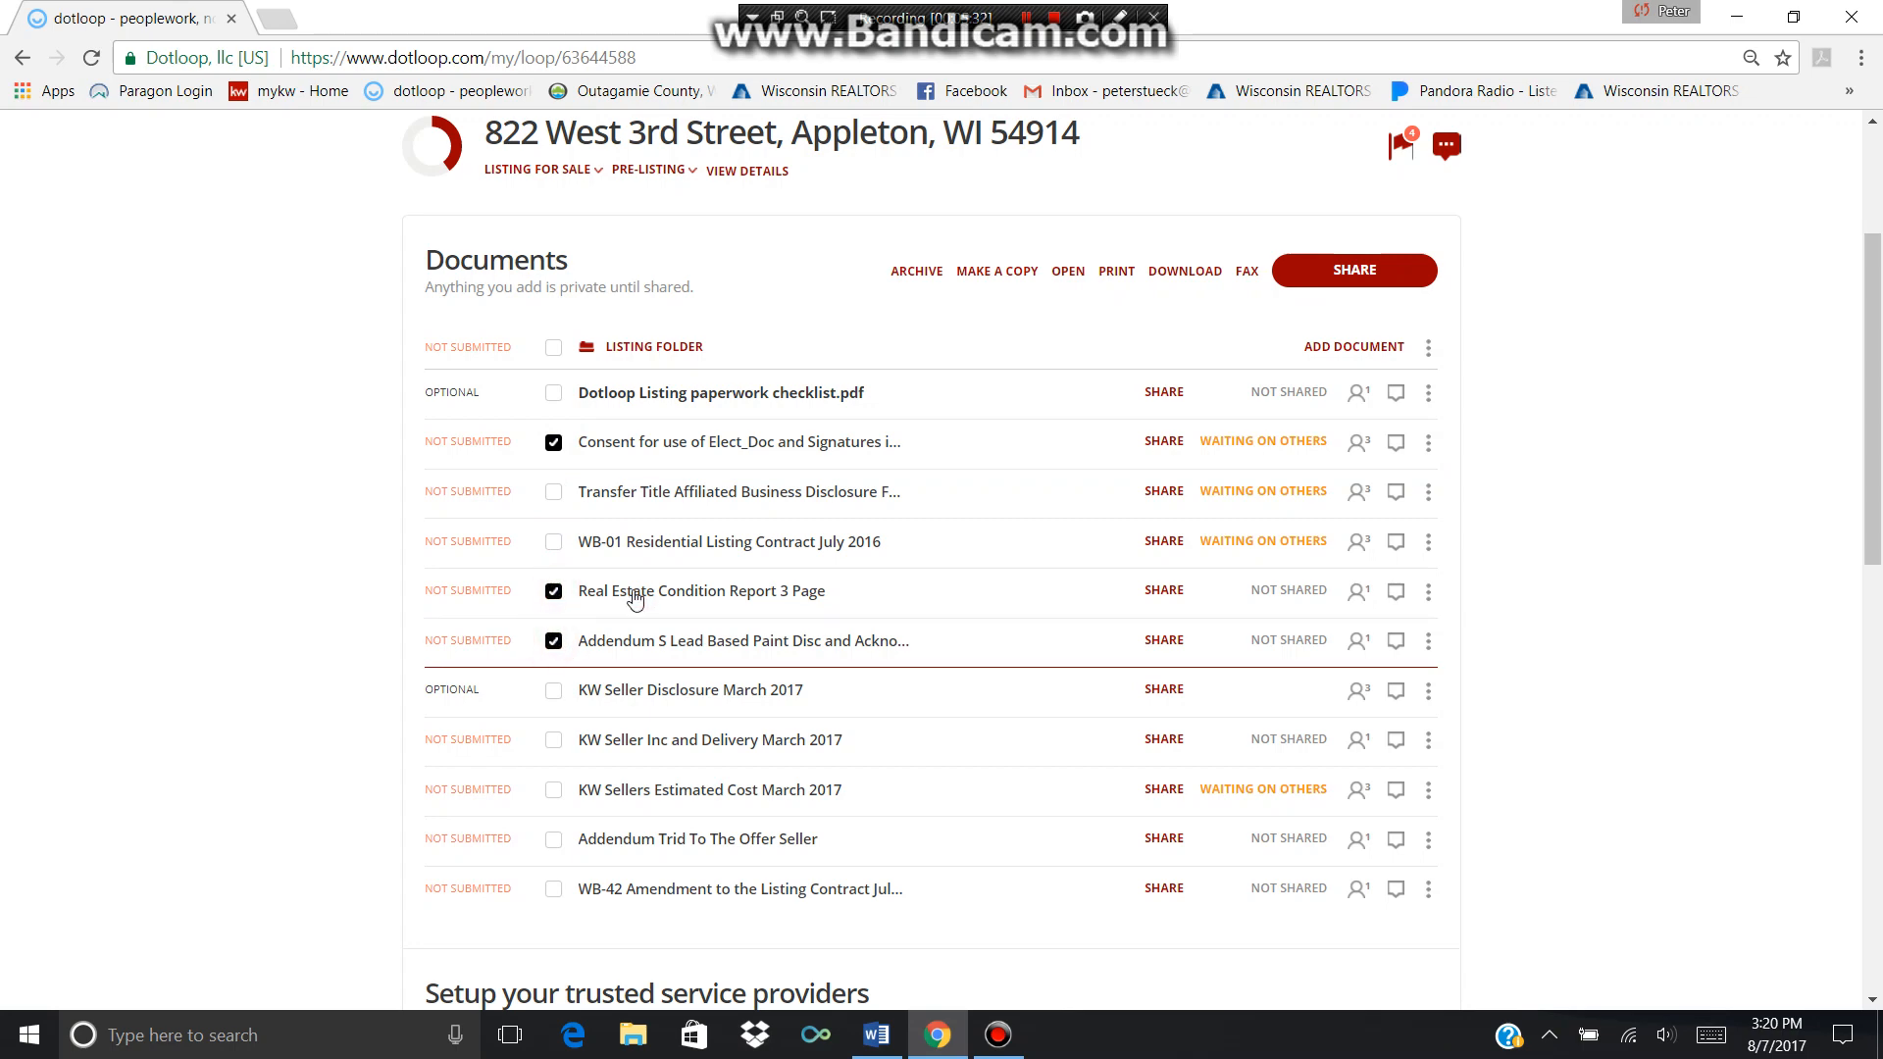
click(1367, 271)
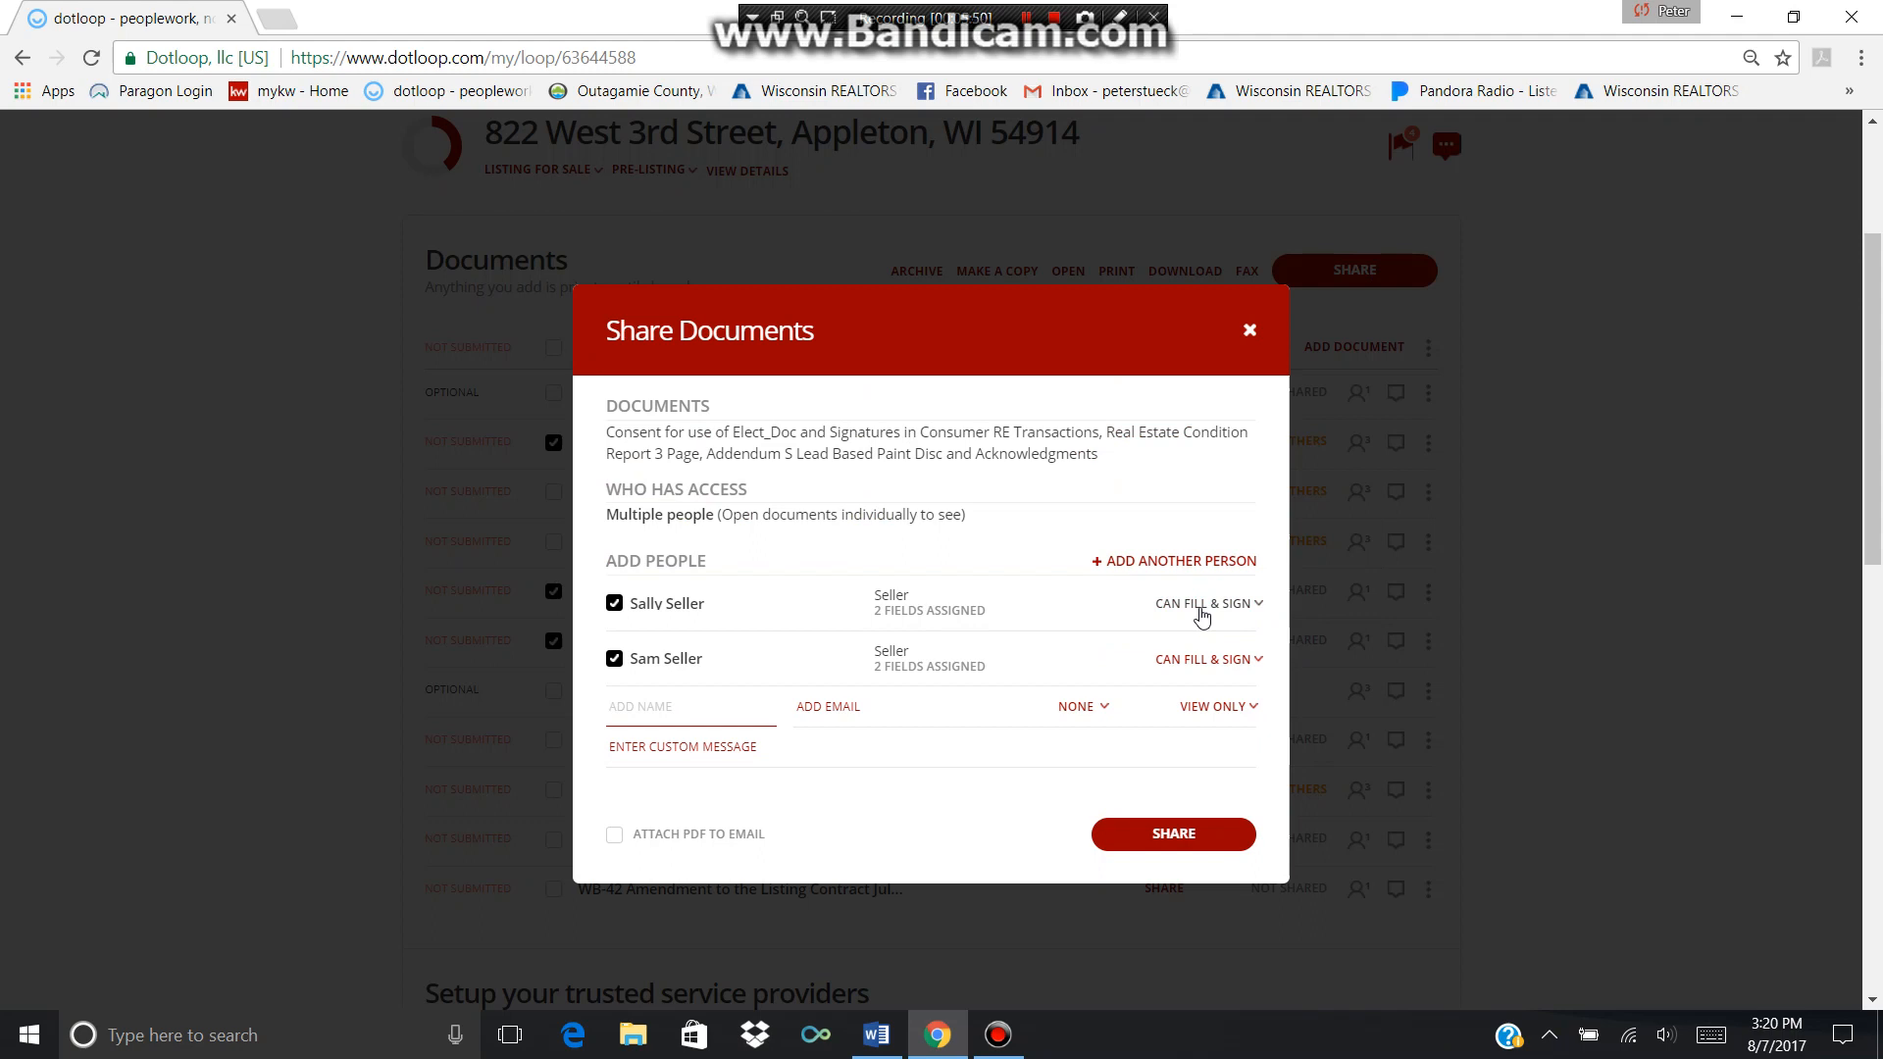
click(1249, 329)
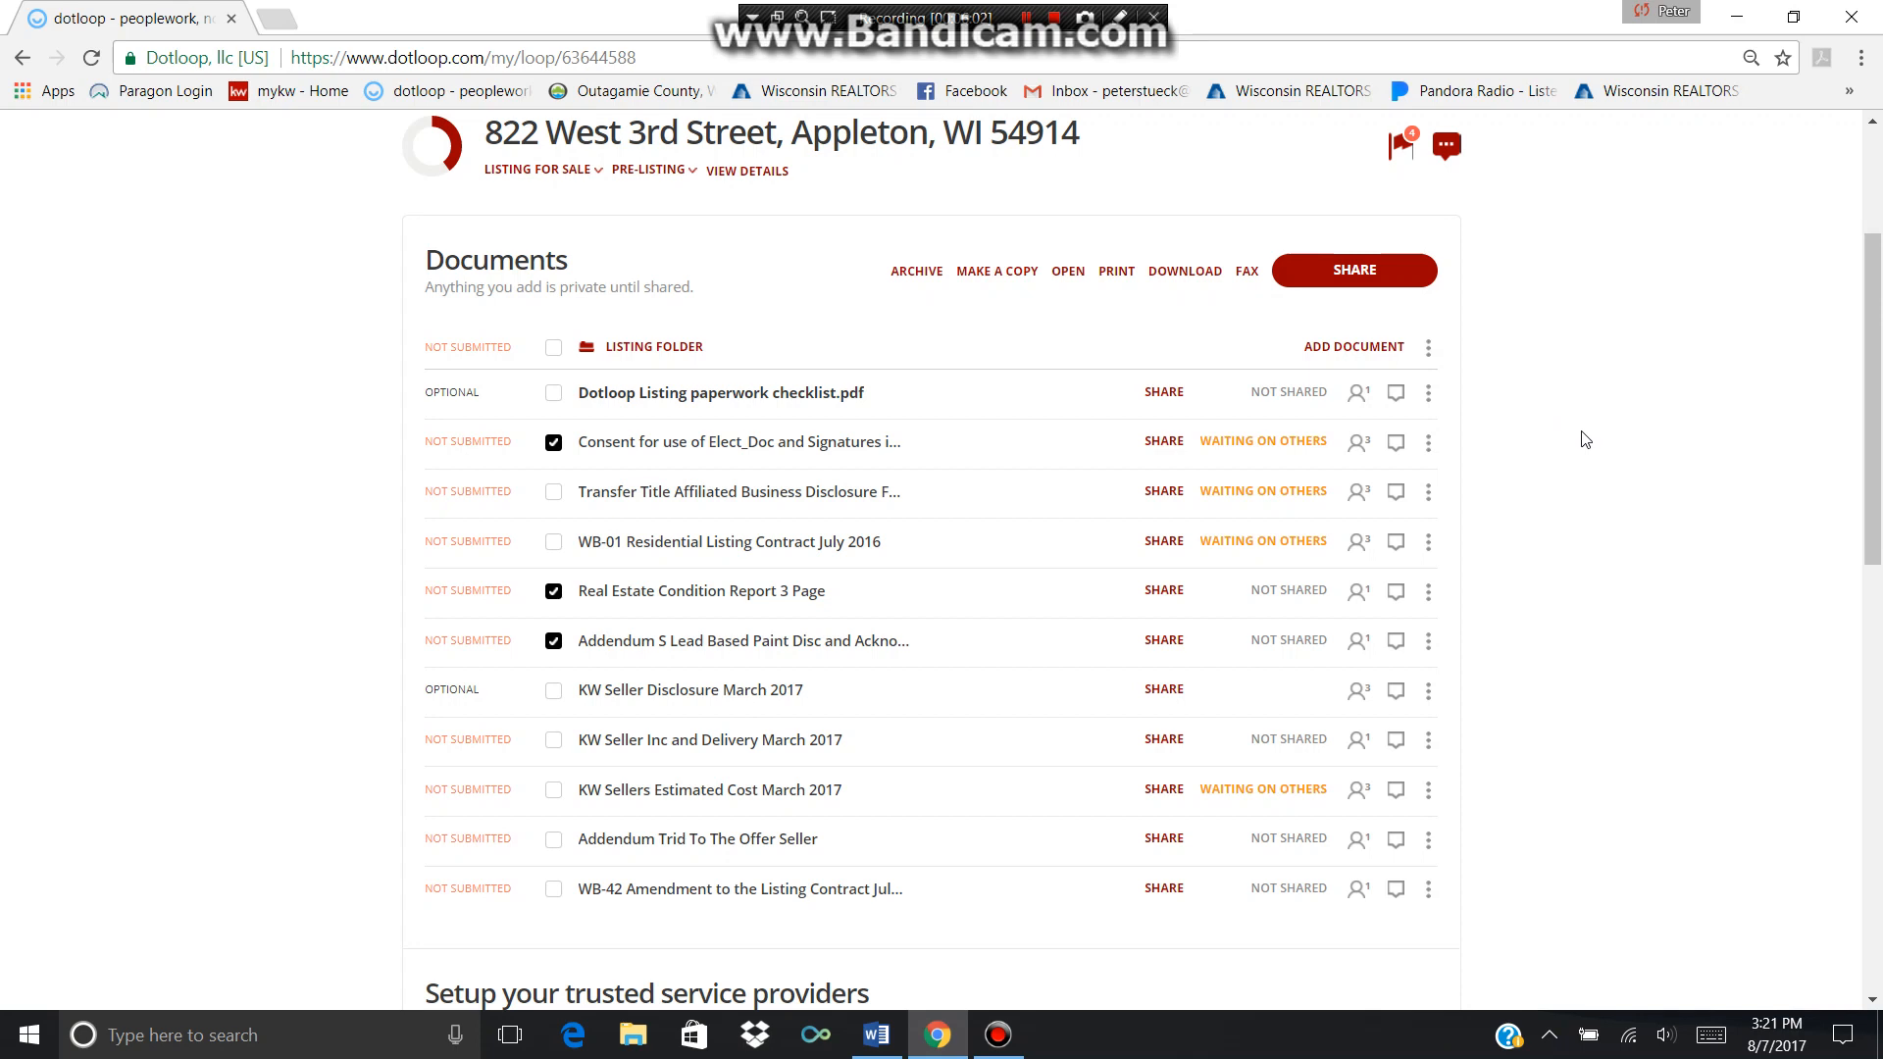
Deselect Addendum S, the Real Estate Condition Report and the consent document in the document list.
click(554, 642)
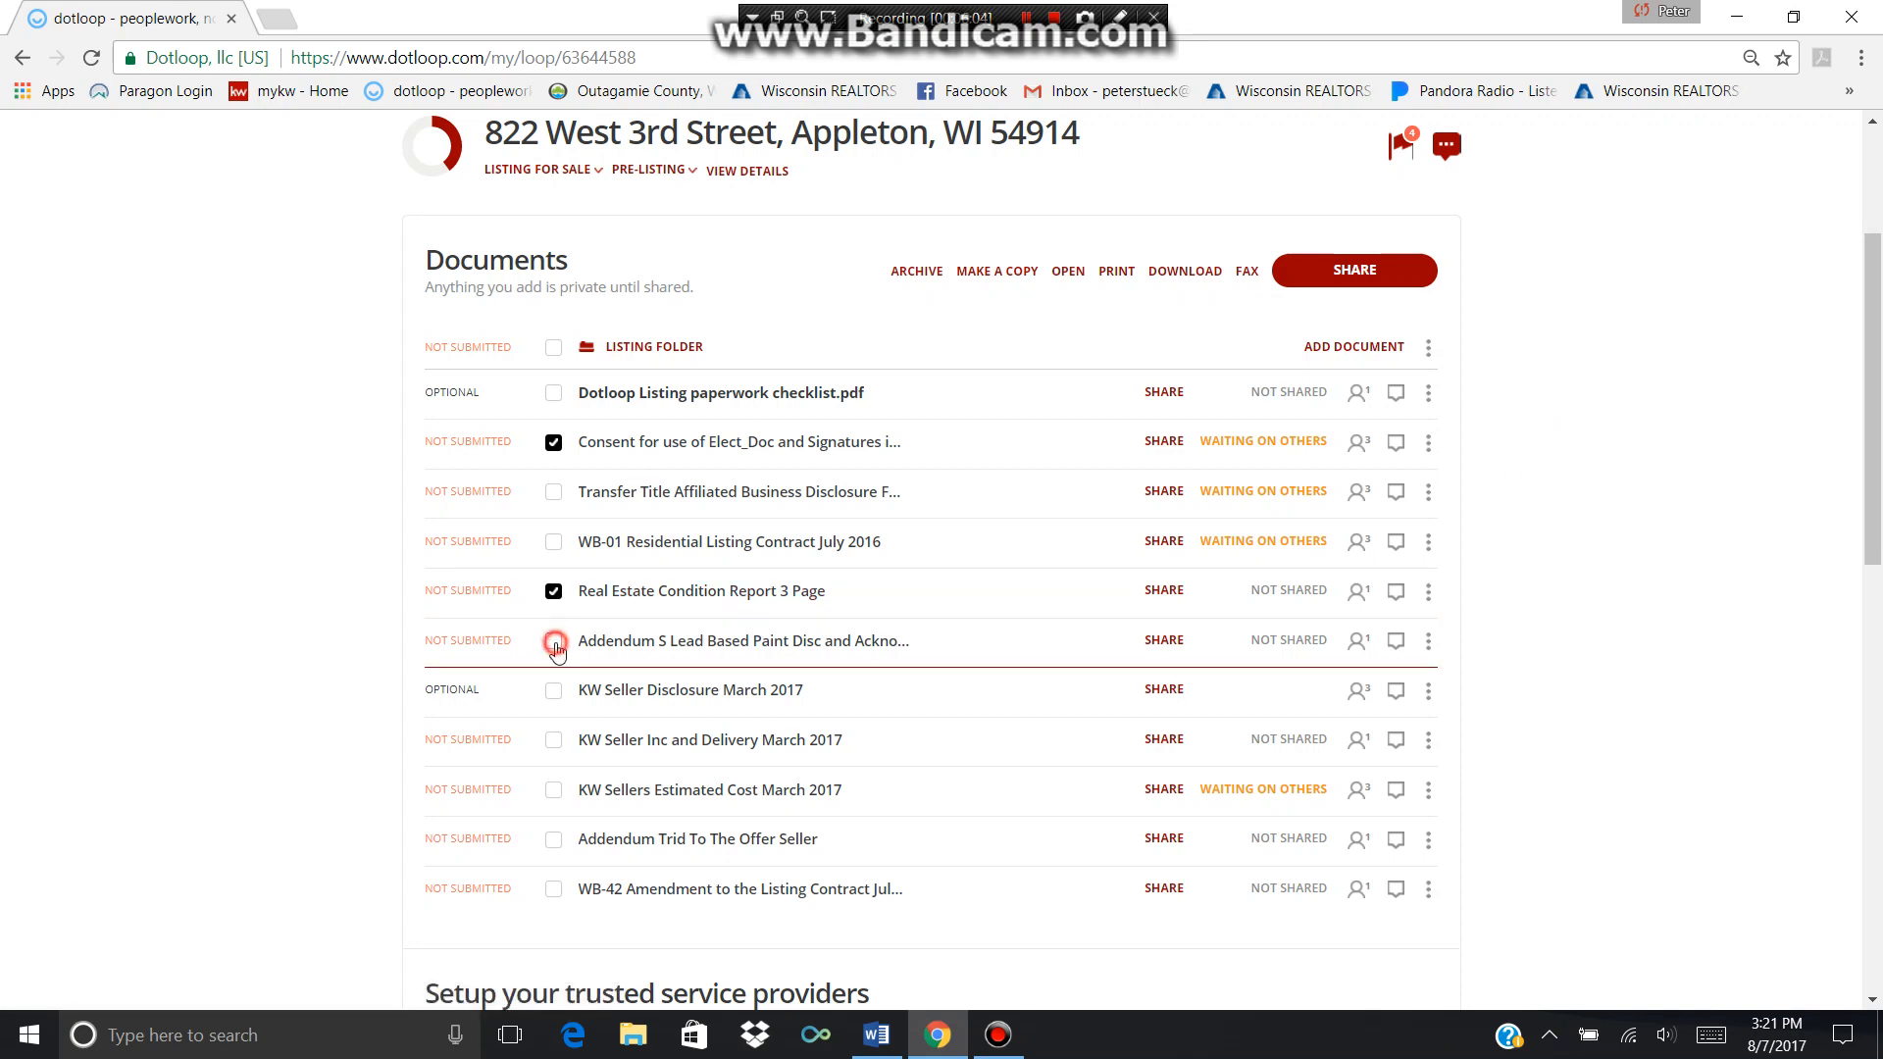
click(554, 591)
click(555, 443)
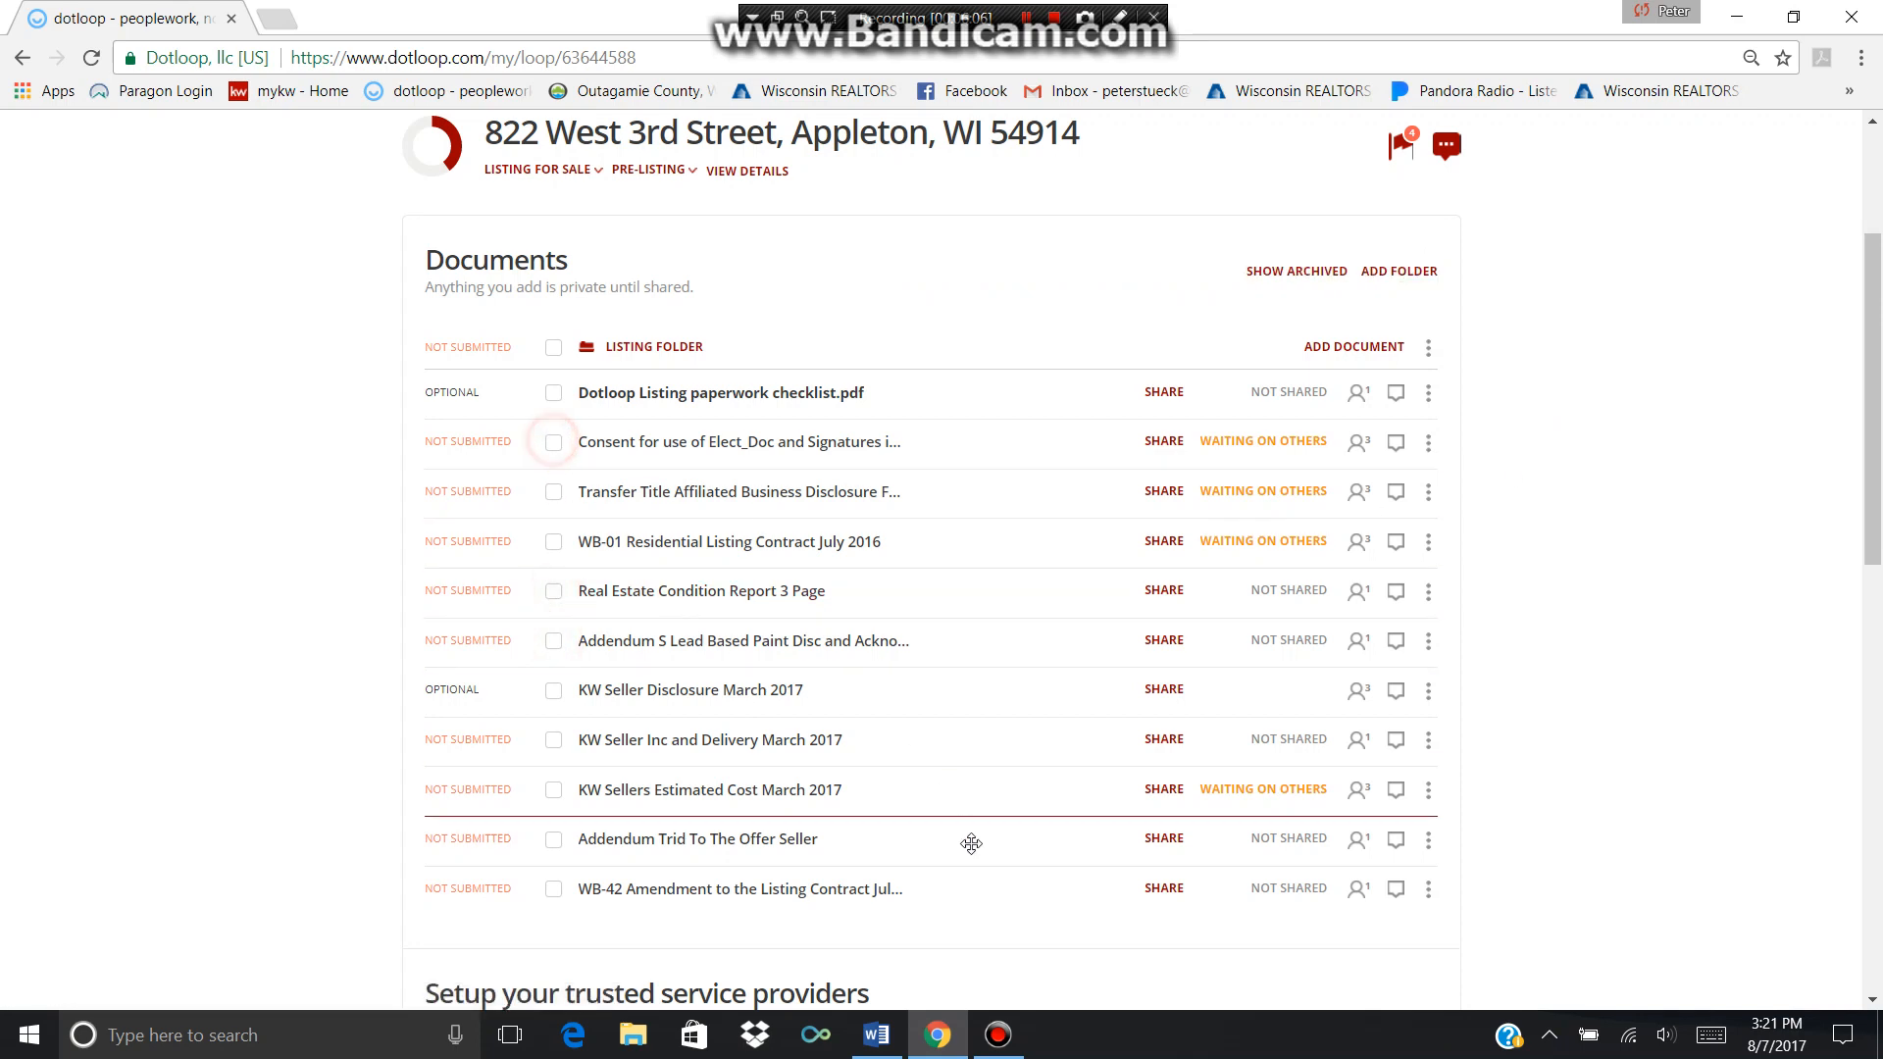
Switch to the Word document titled "How to Share Documents & Different types of Access".
click(881, 1037)
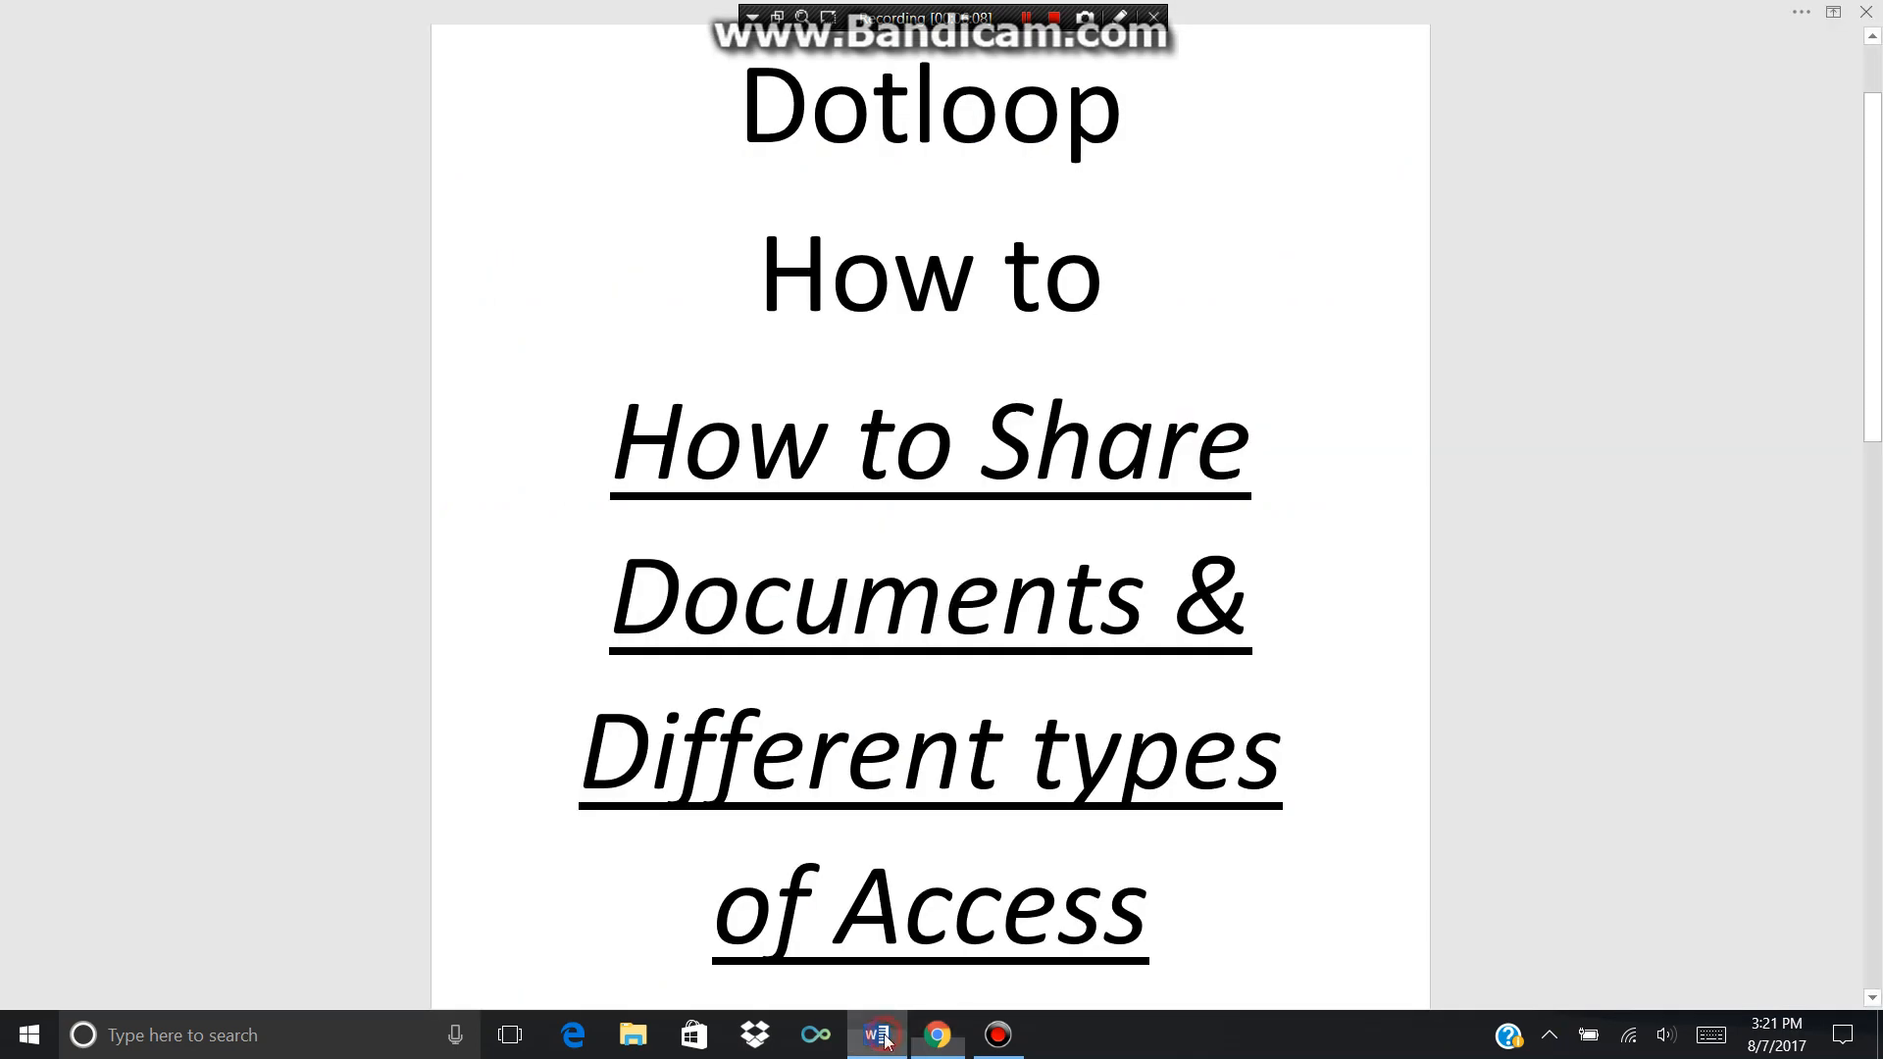